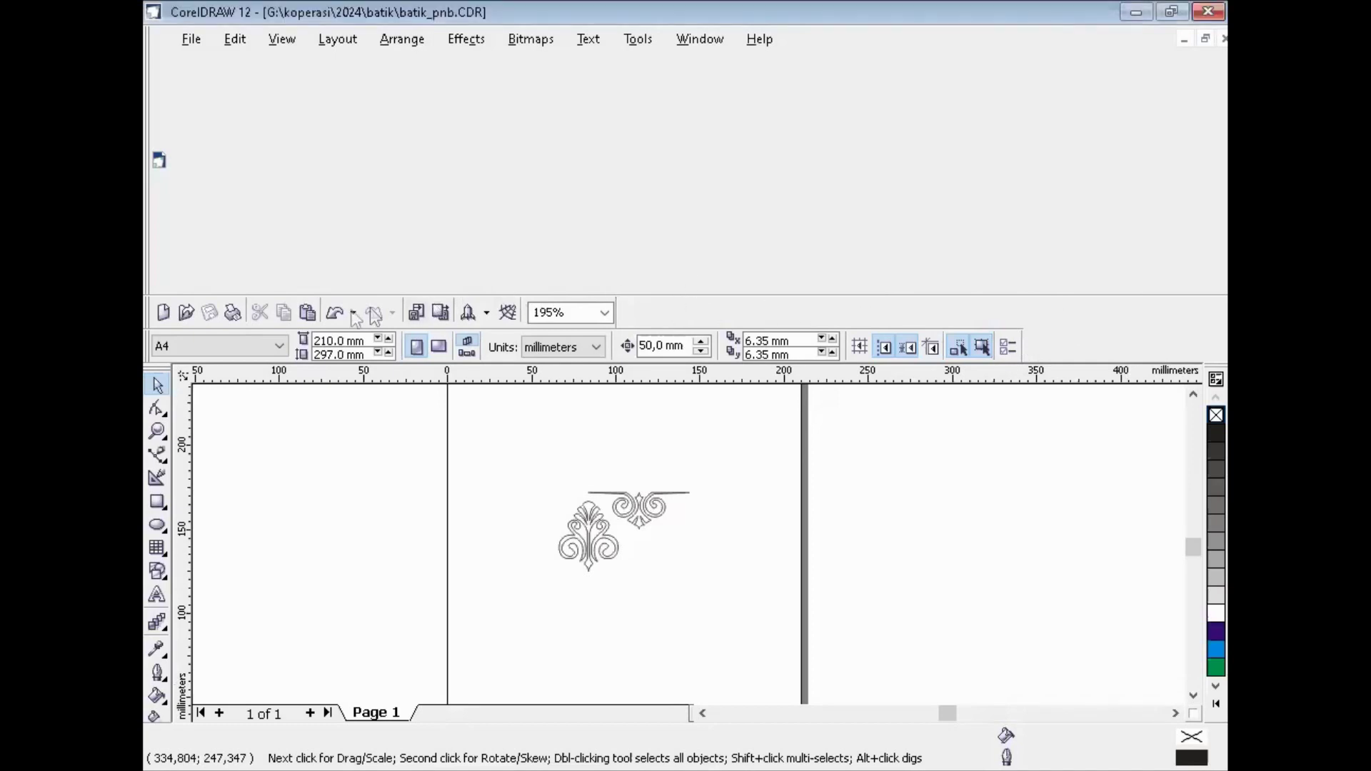
- Restore batik_pnb.CDR to its own window, float the menu bar, and enlarge the window beside the Transformation docker around the two ornaments
click(1205, 39)
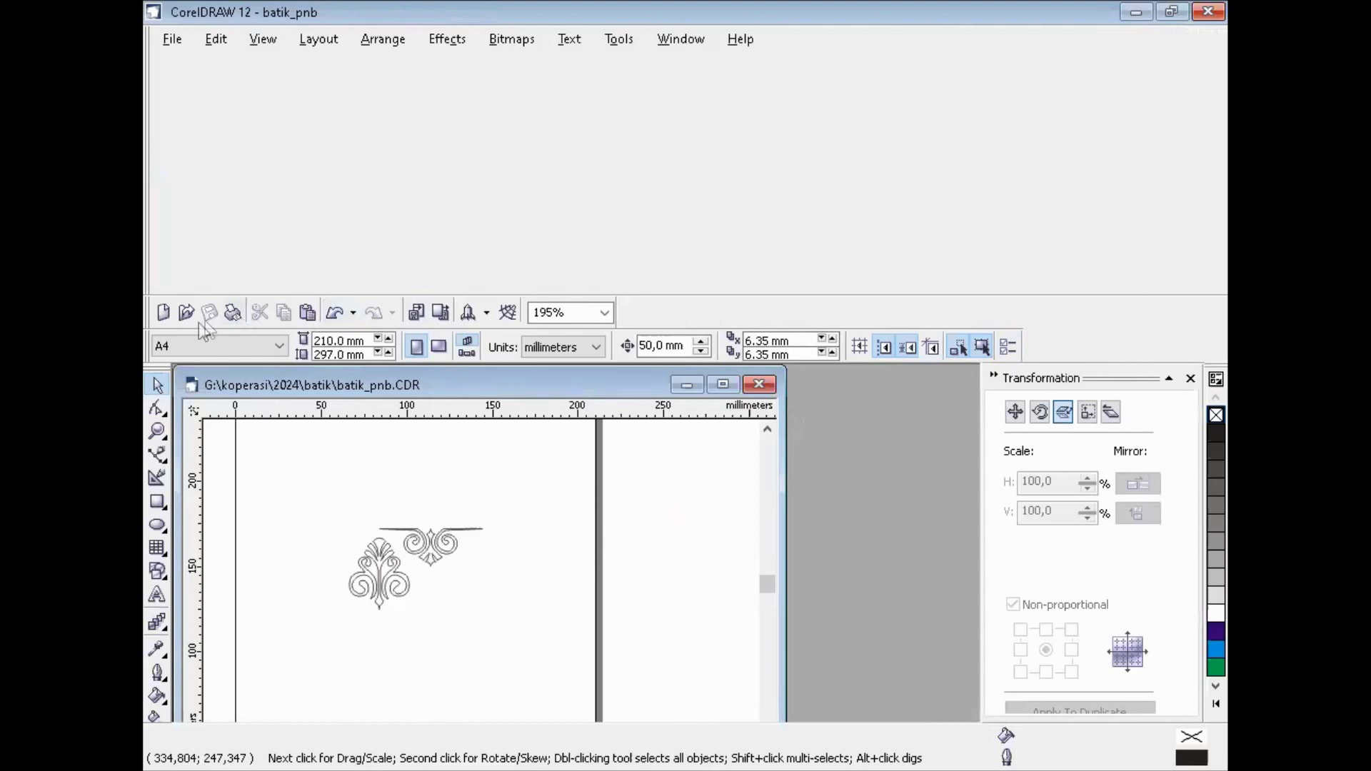
double_click(868, 209)
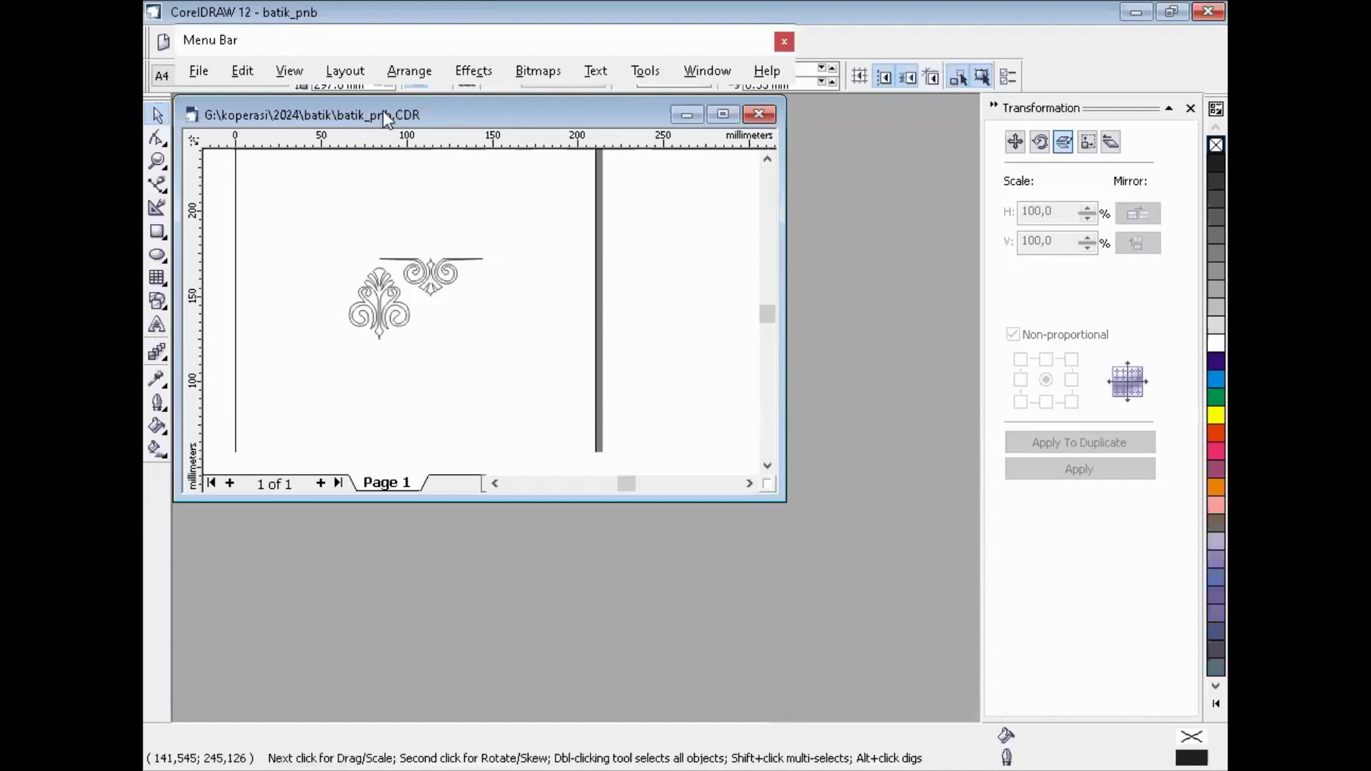
drag(383, 110, 387, 132)
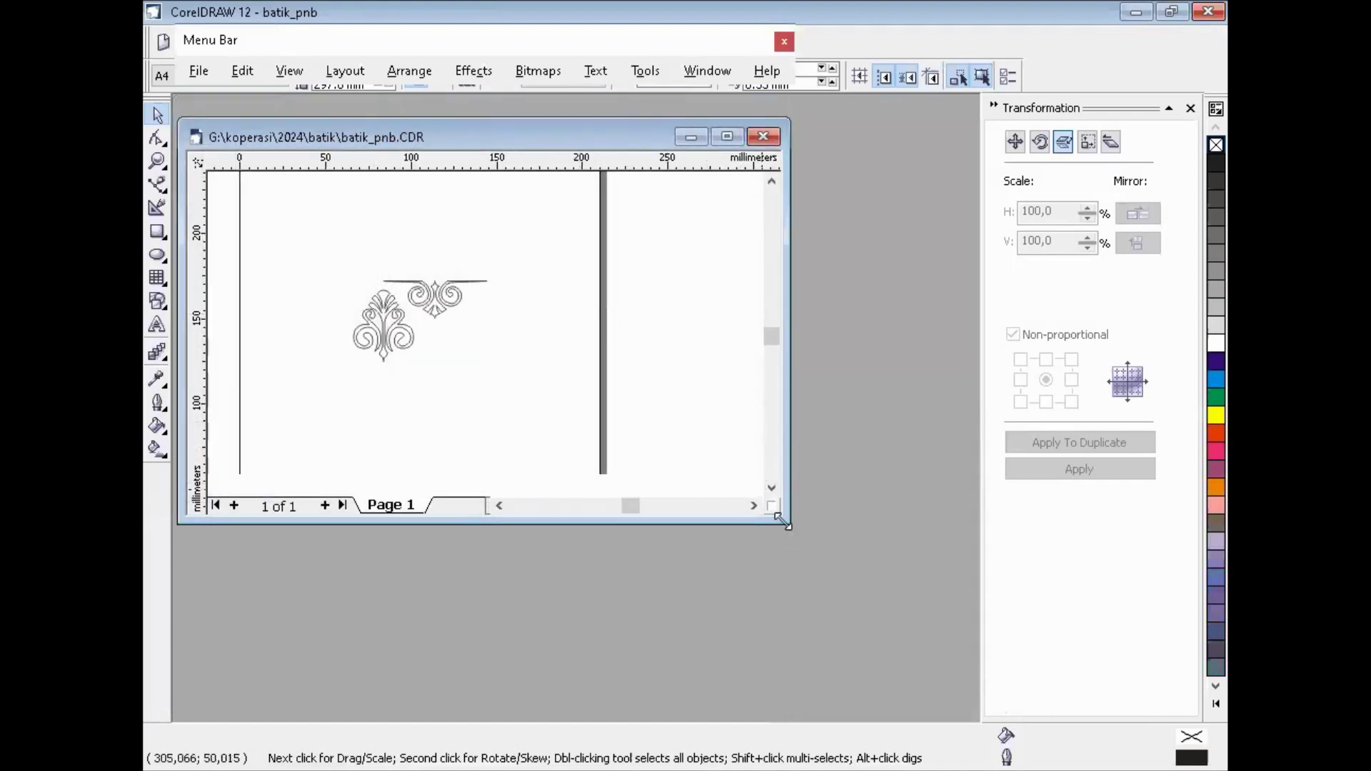
drag(783, 524, 950, 658)
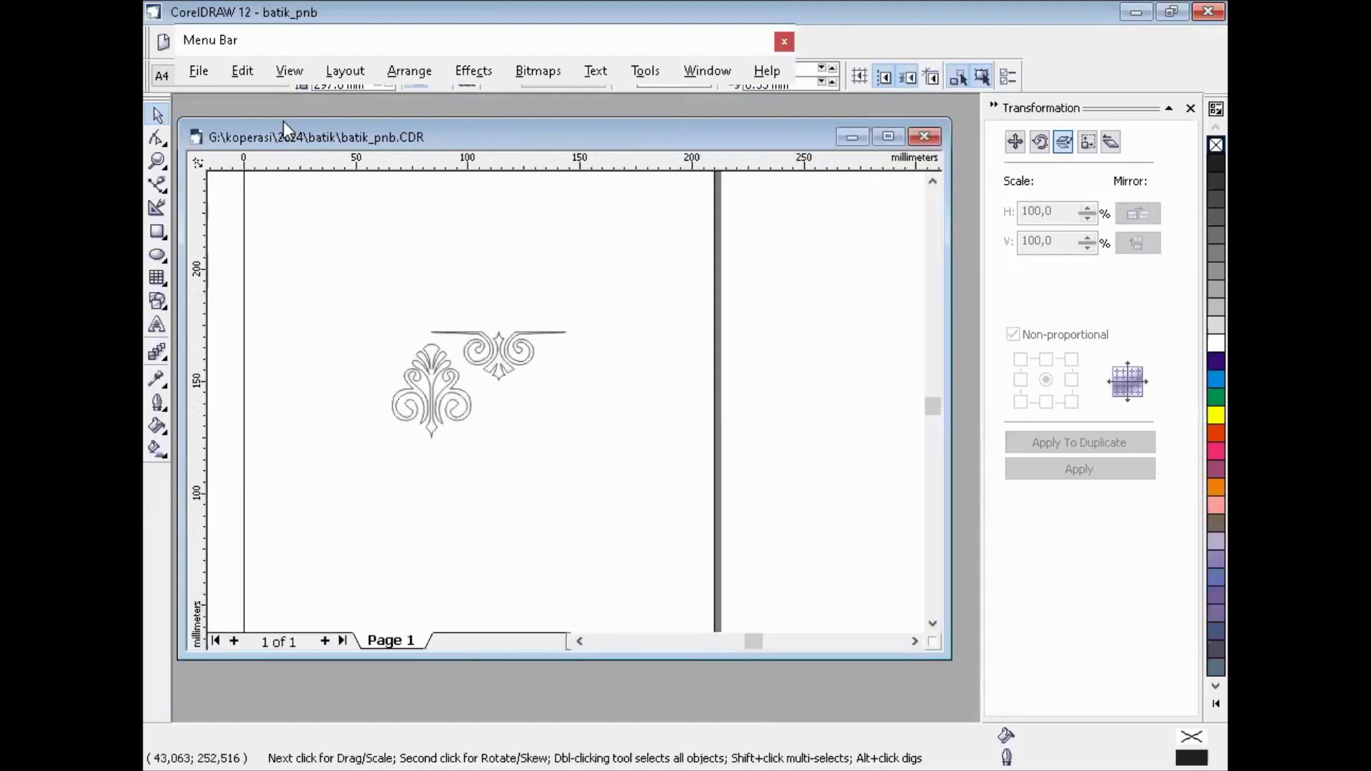
drag(285, 121, 281, 112)
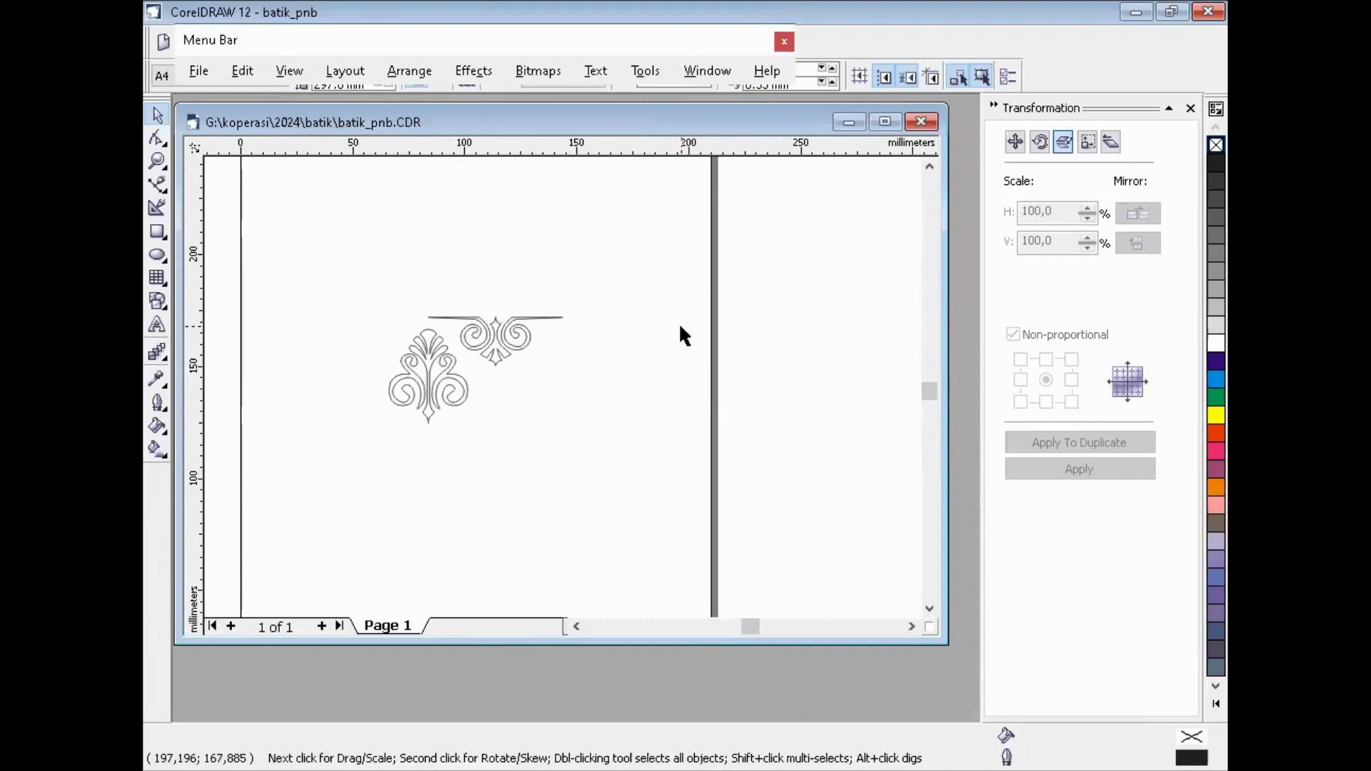
click(157, 162)
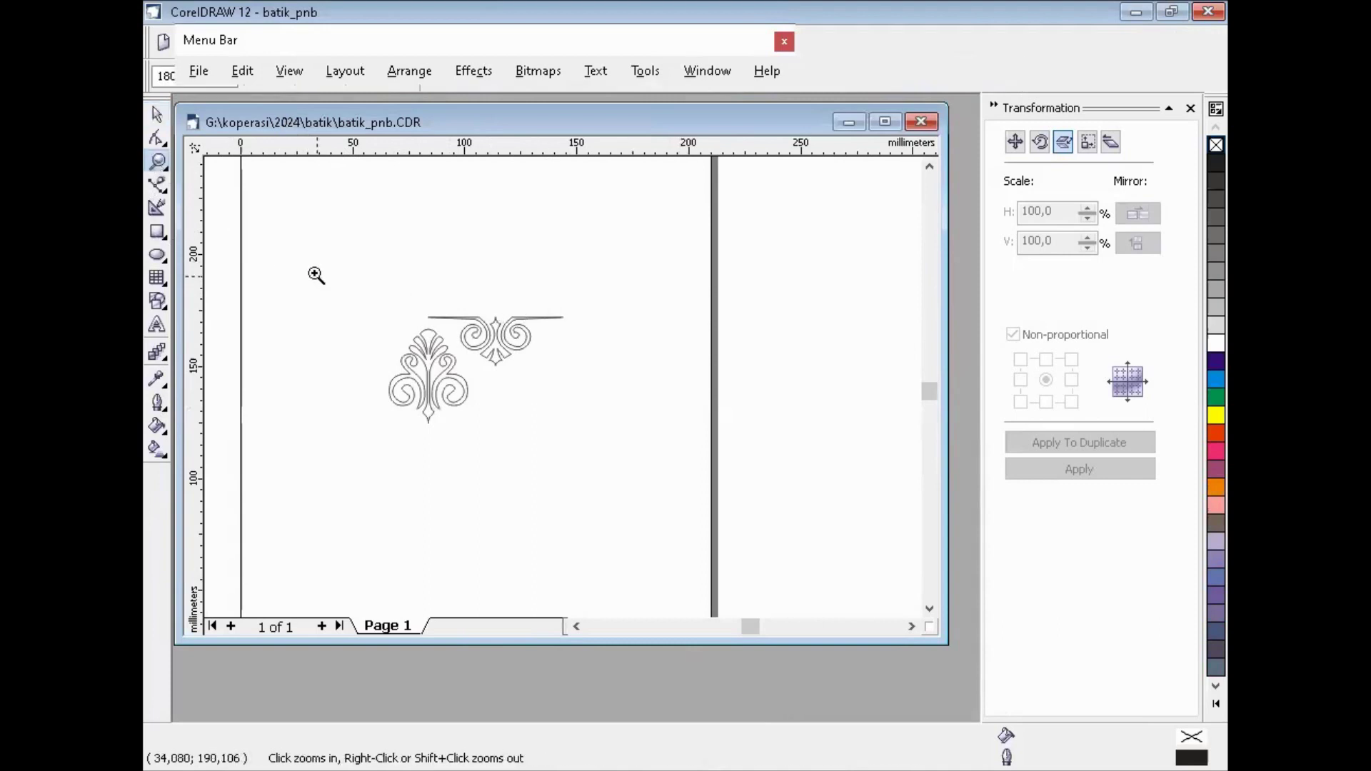
drag(311, 274, 611, 470)
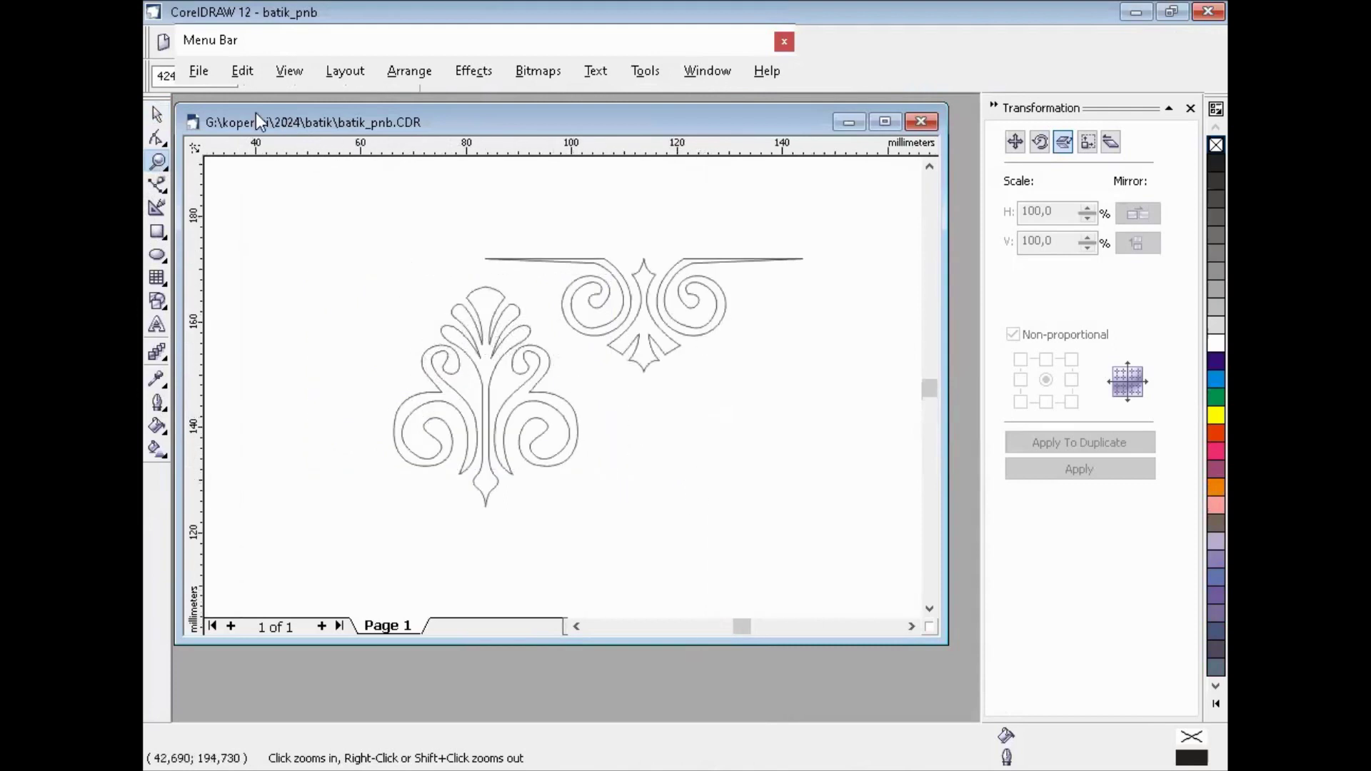
drag(258, 107, 260, 103)
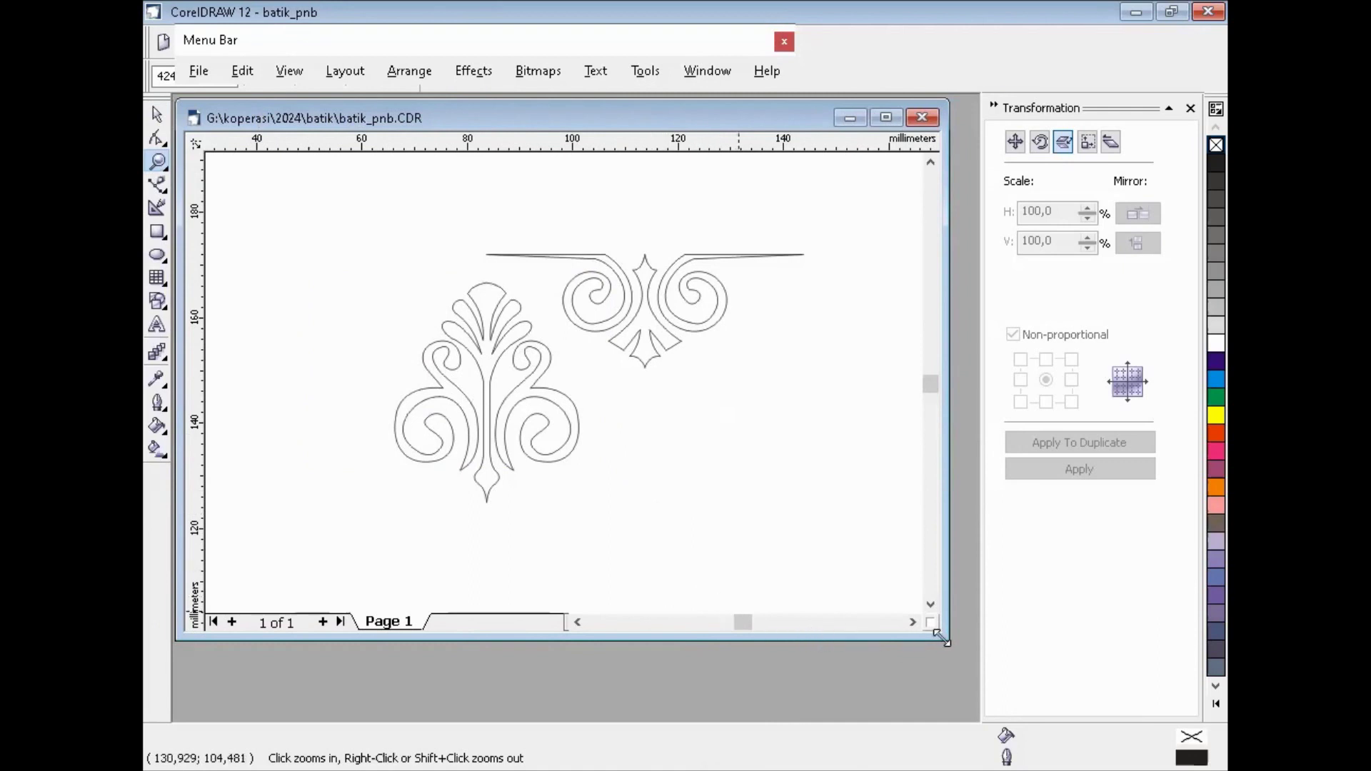
drag(941, 638, 962, 701)
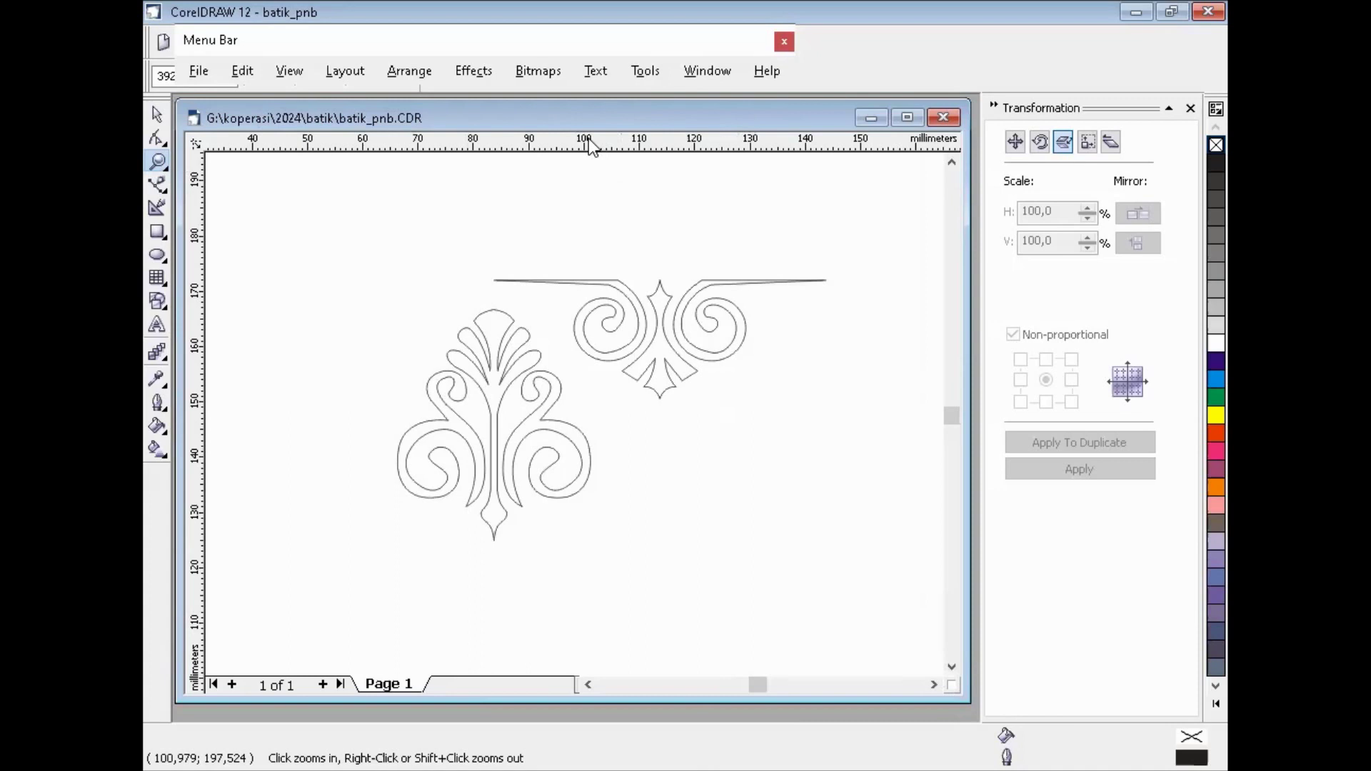
- Place a horizontal guideline along the scroll ornament's straight top edge and a vertical guideline through its left end
drag(588, 138, 492, 280)
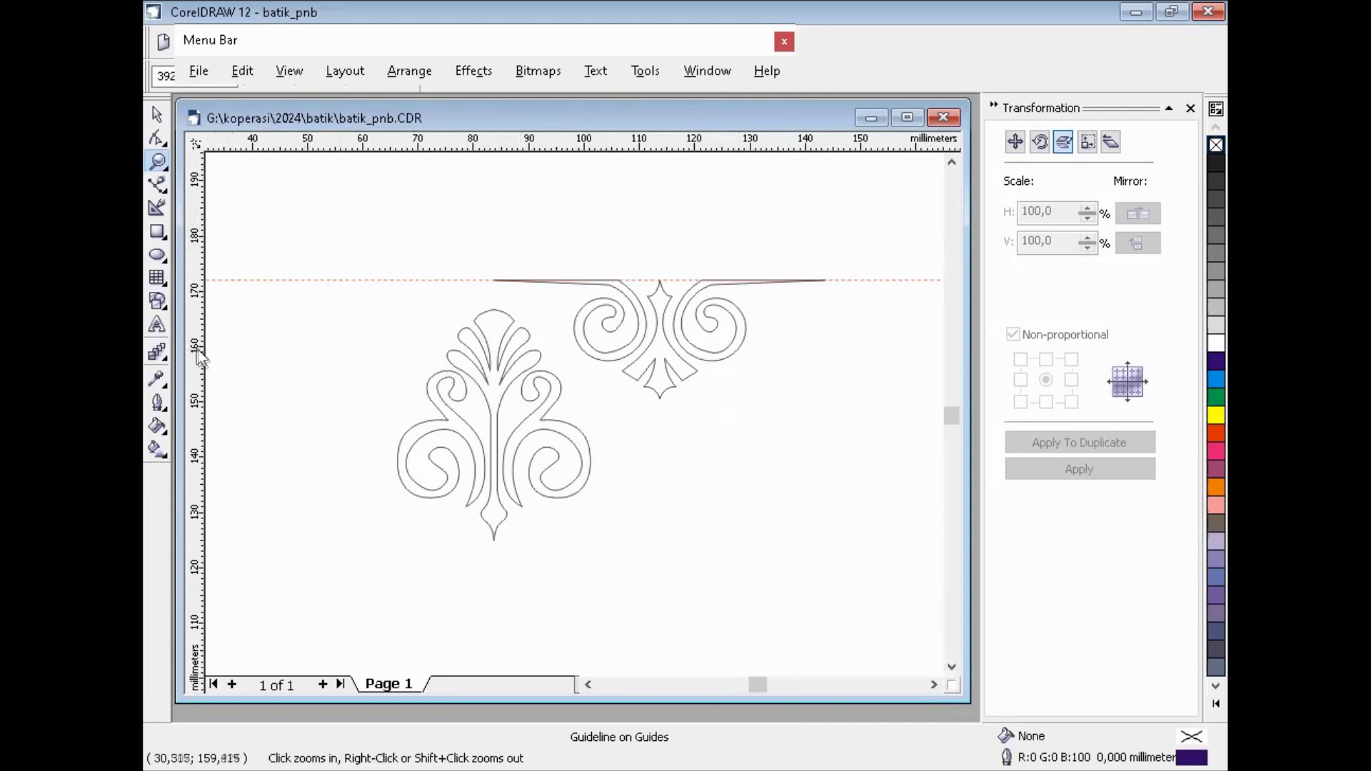
mouse_move(196, 348)
mouse_down()
mouse_move(309, 446)
mouse_move(454, 379)
mouse_move(493, 282)
mouse_up()
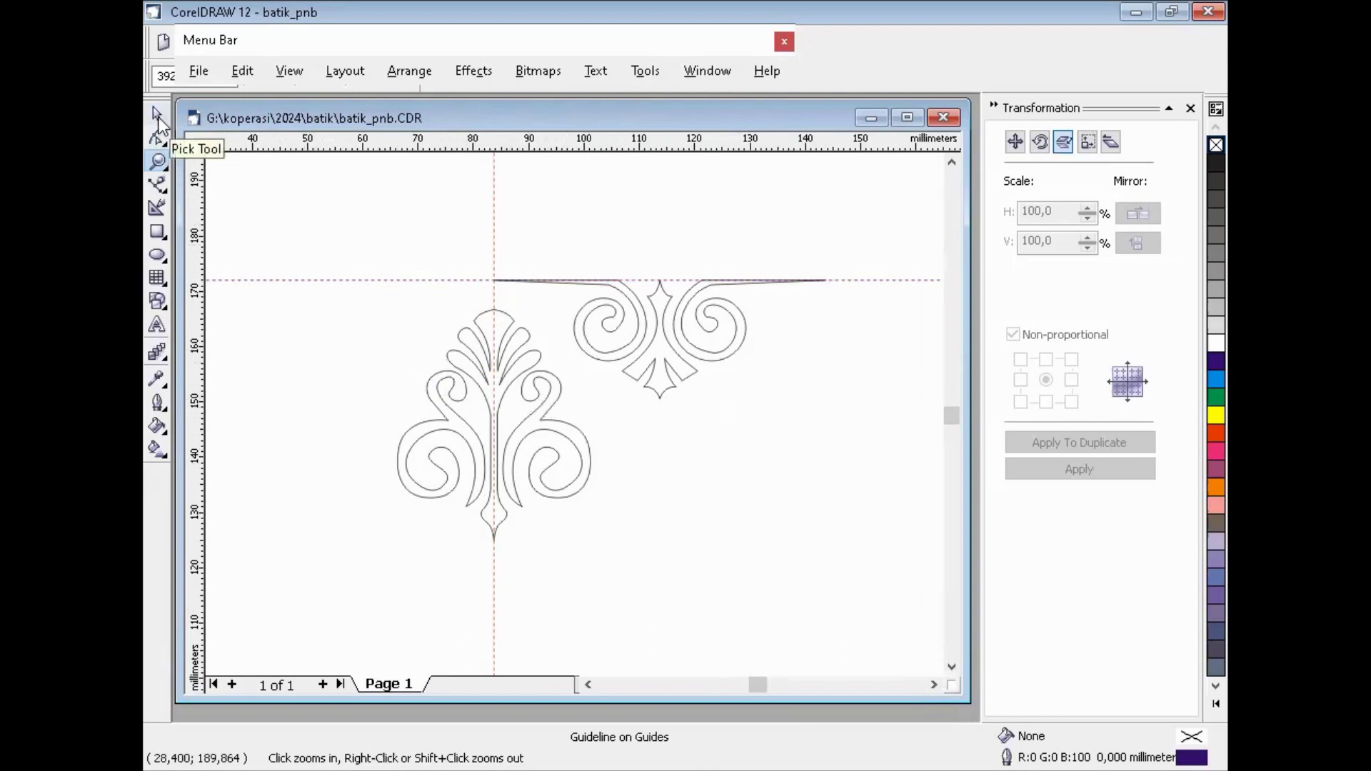
- Ungroup the two ornaments, select the scroll ornament with the straight top edge, and dock the floating menu bar
click(158, 119)
click(674, 348)
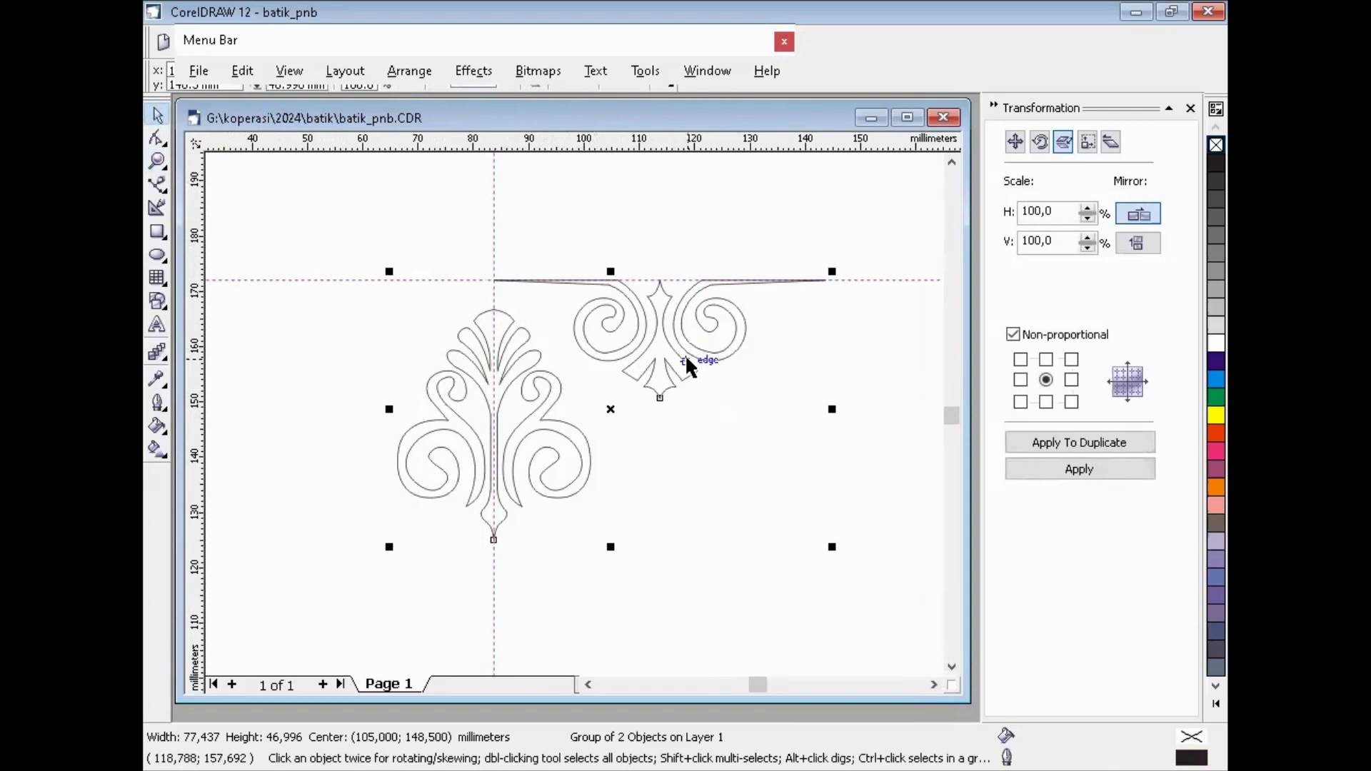
click(410, 71)
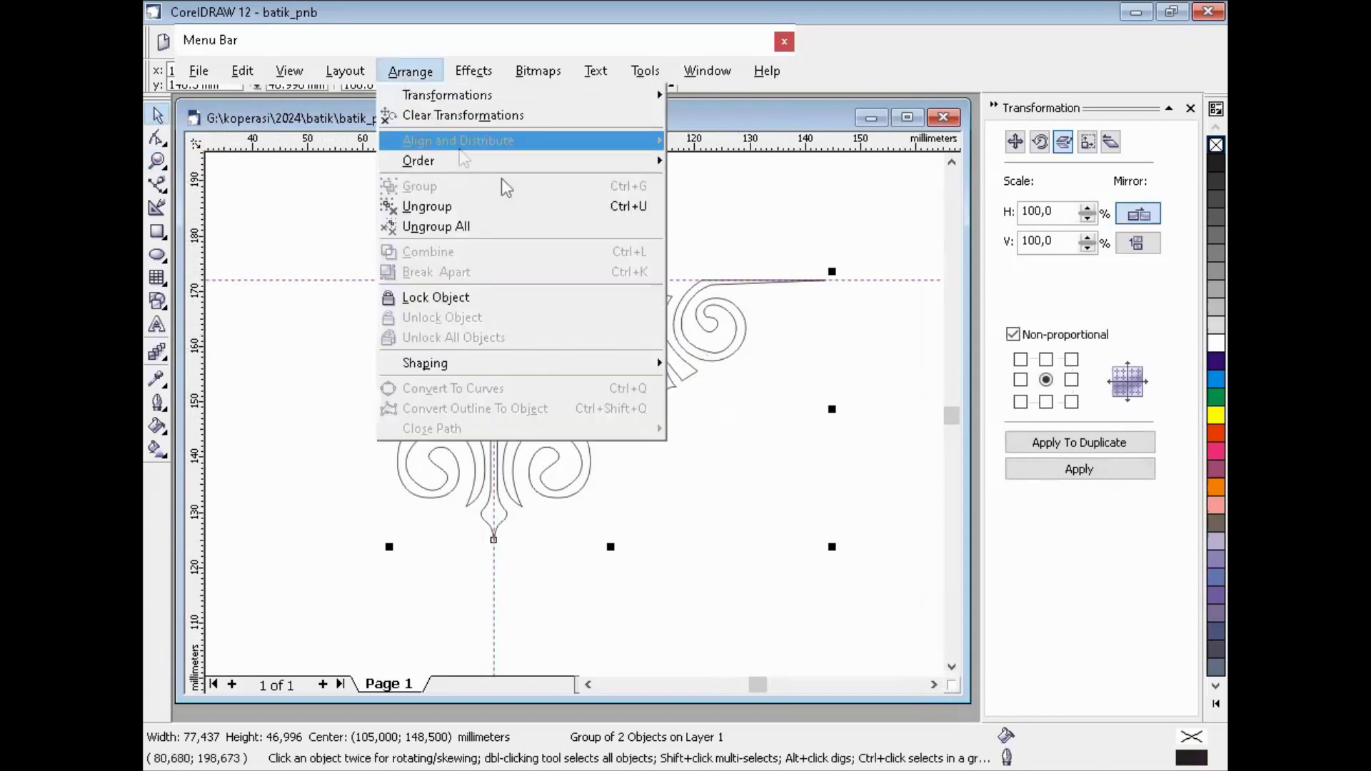
click(532, 206)
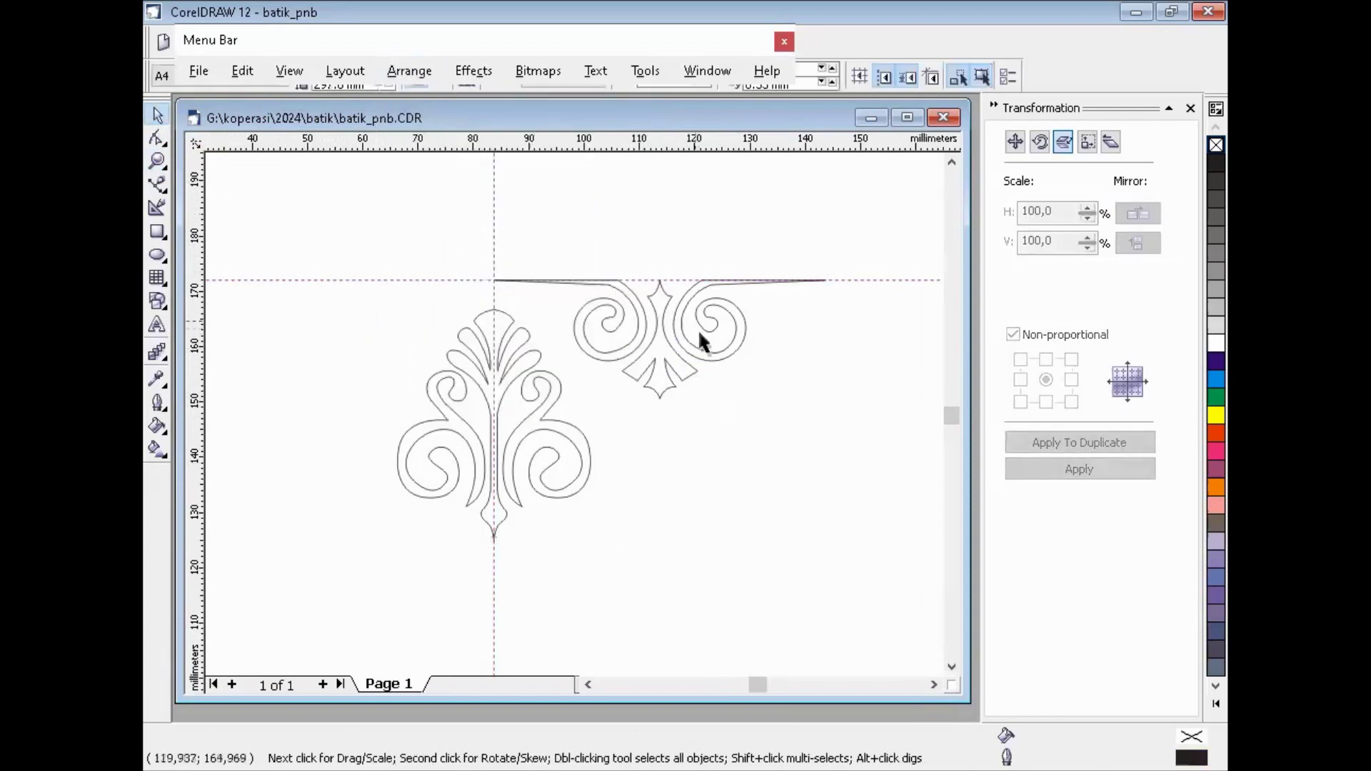
click(661, 320)
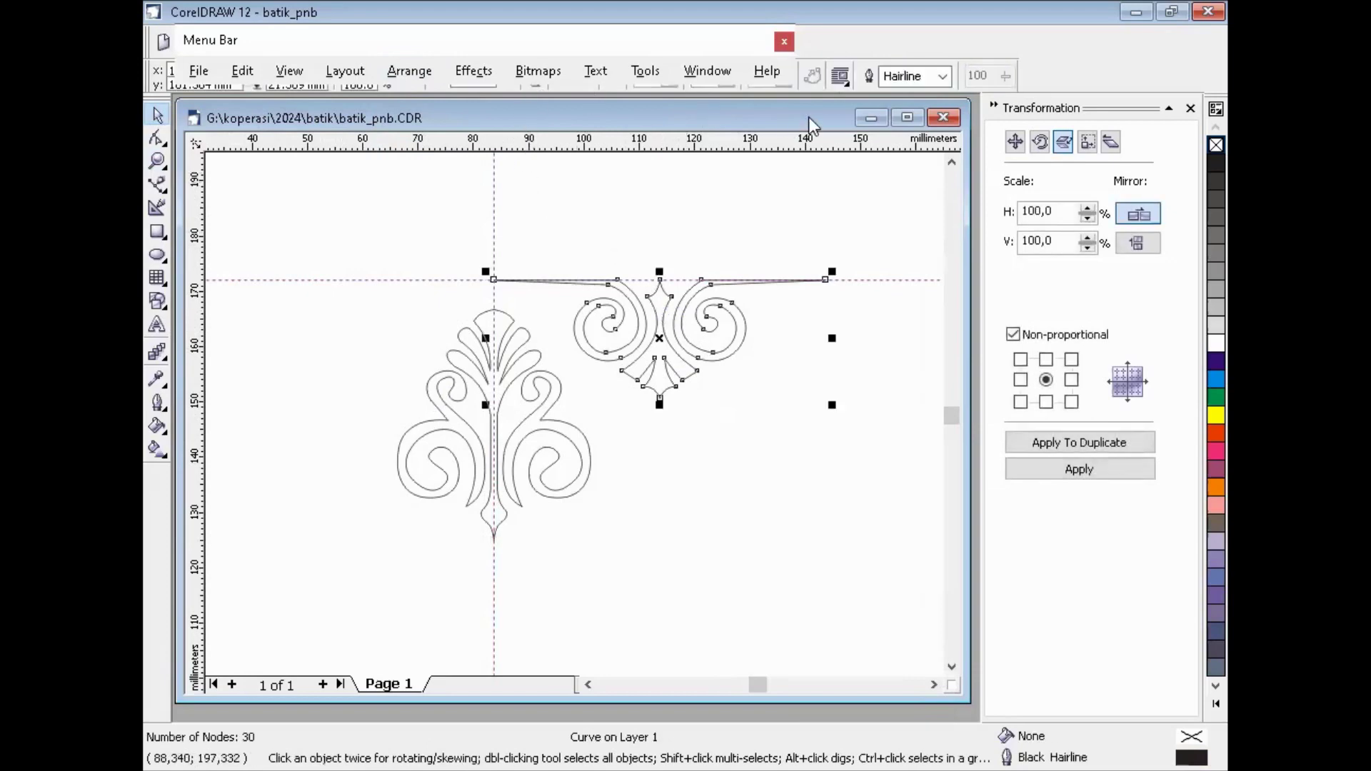
double_click(212, 42)
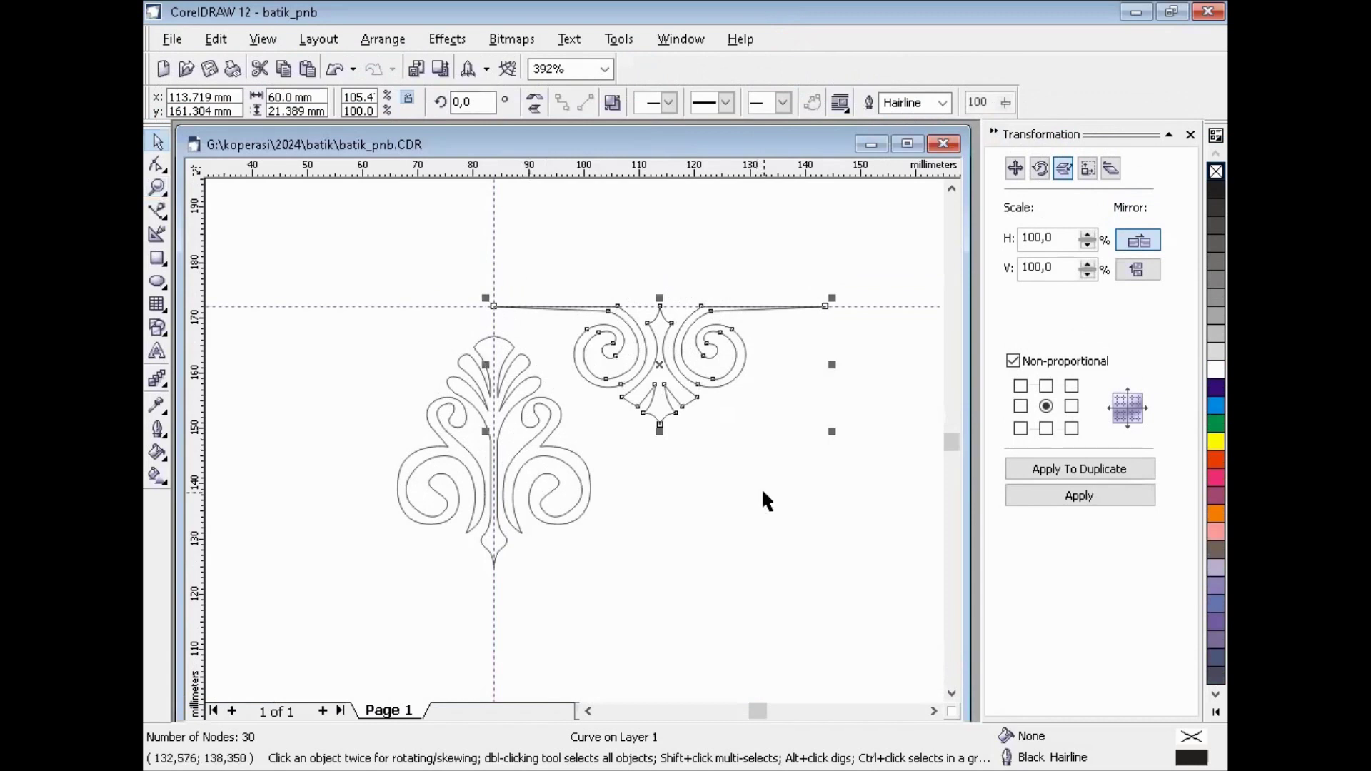
- Turn off horizontal mirroring, duplicate the scroll ornament at 100% scale, and move the copy below the original
click(674, 349)
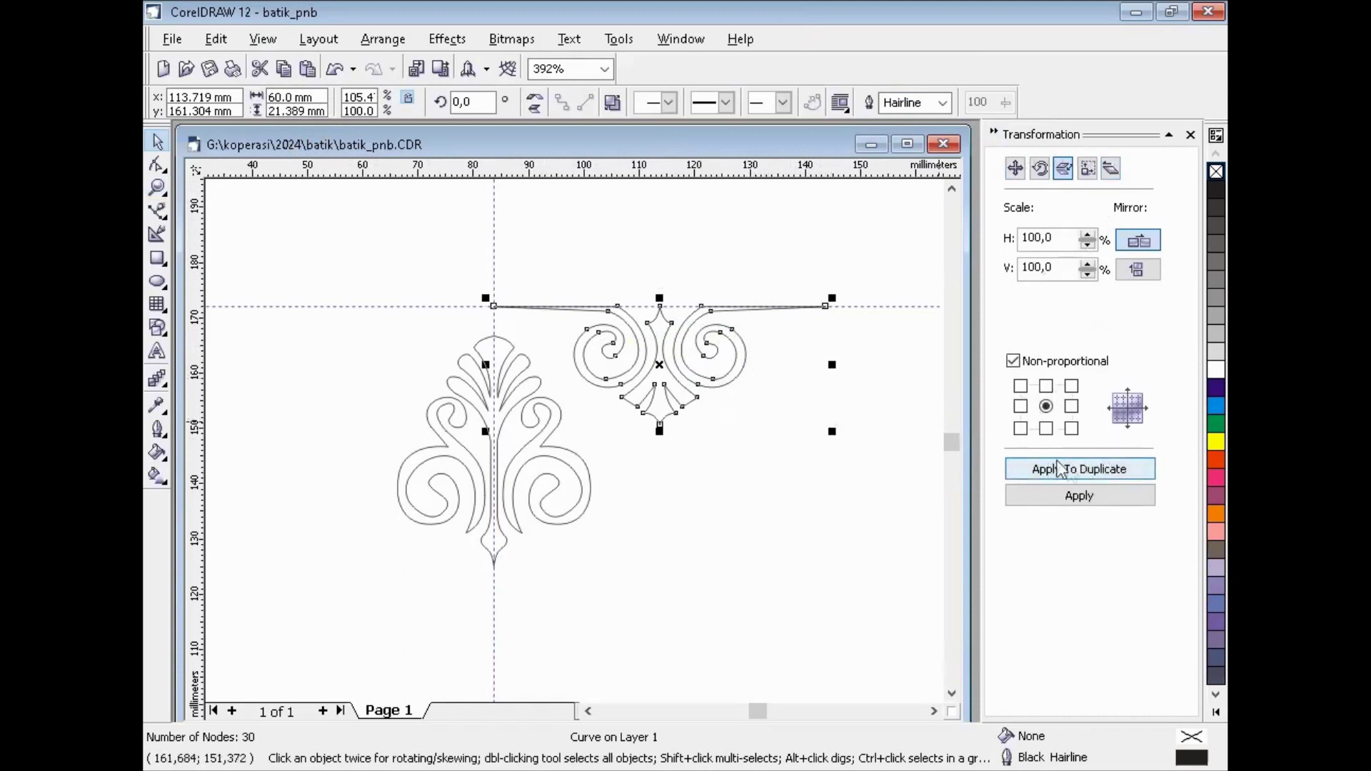
click(1142, 239)
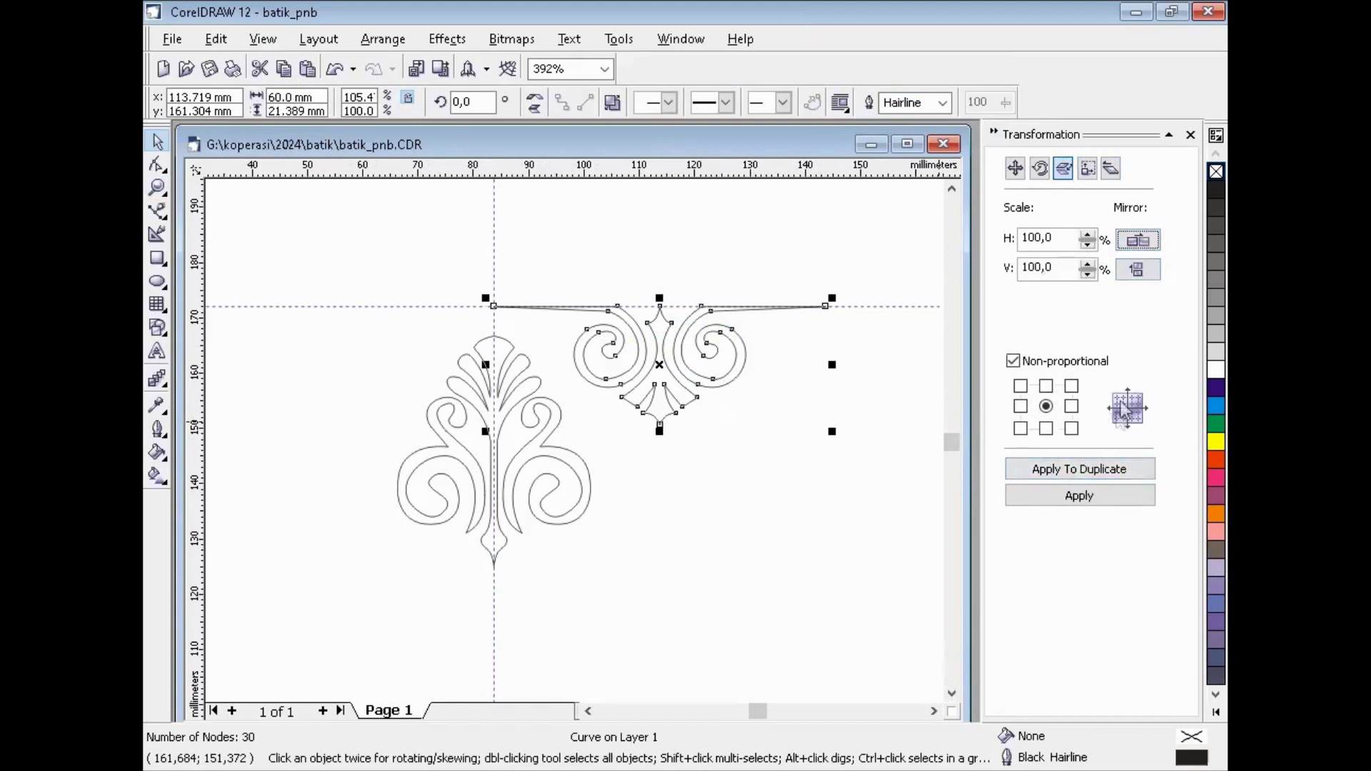
click(1065, 470)
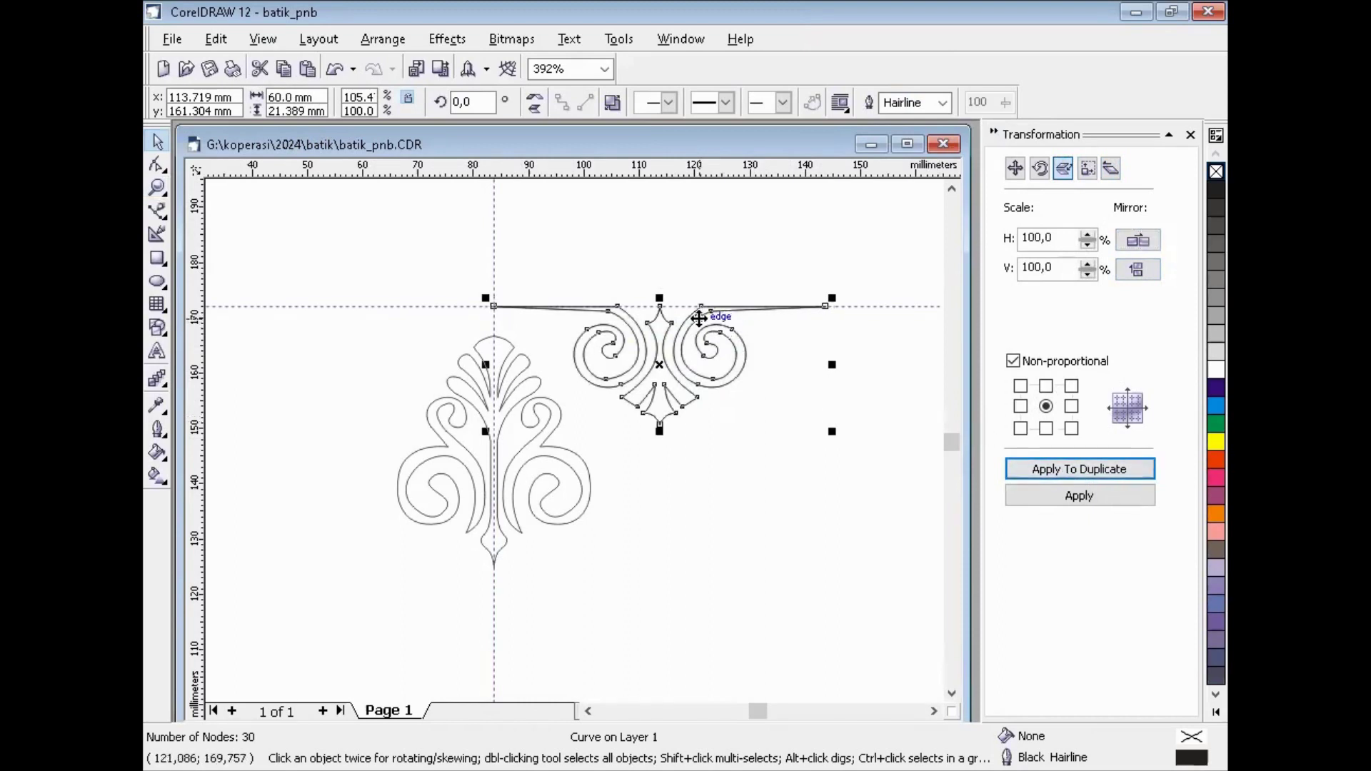
drag(699, 317, 774, 494)
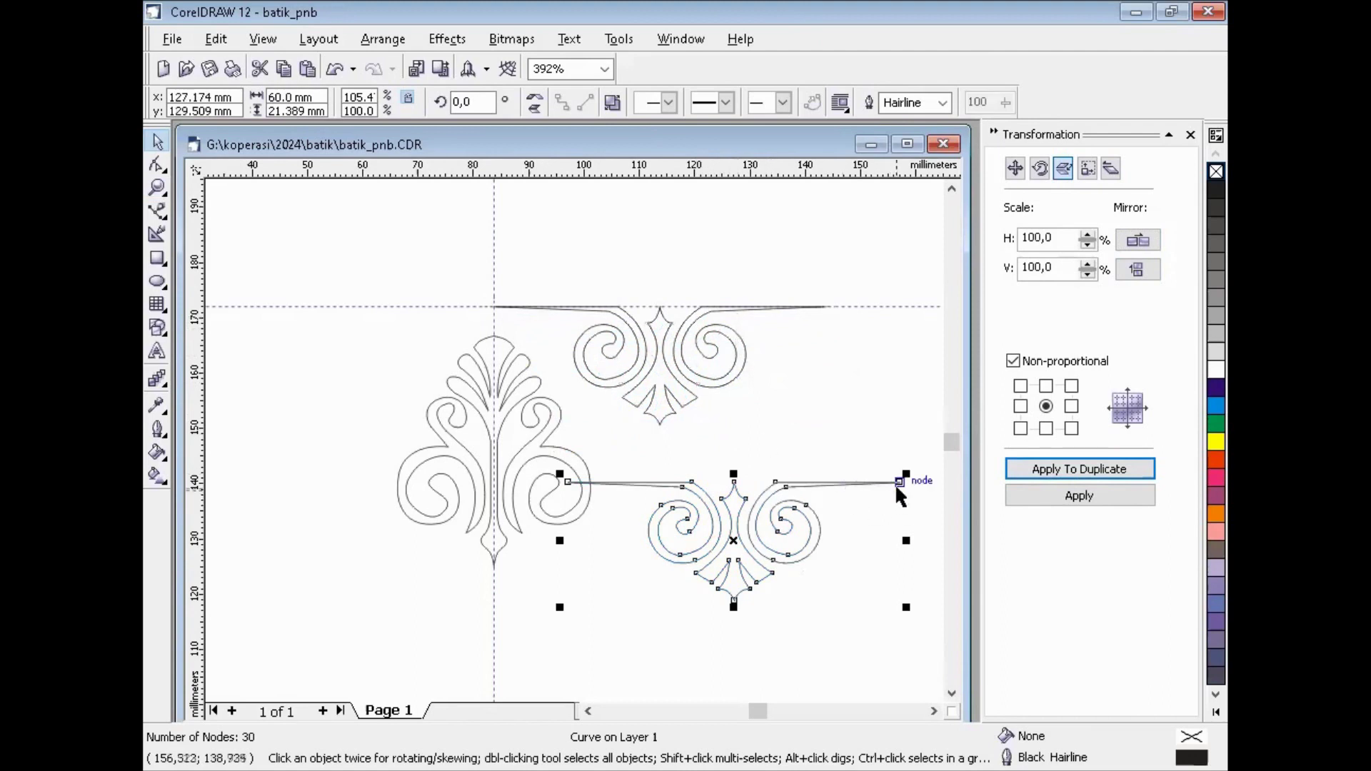
- Move the scroll ornament copy so its right end snaps to the guideline intersection, joining the original's left end
drag(901, 480, 472, 319)
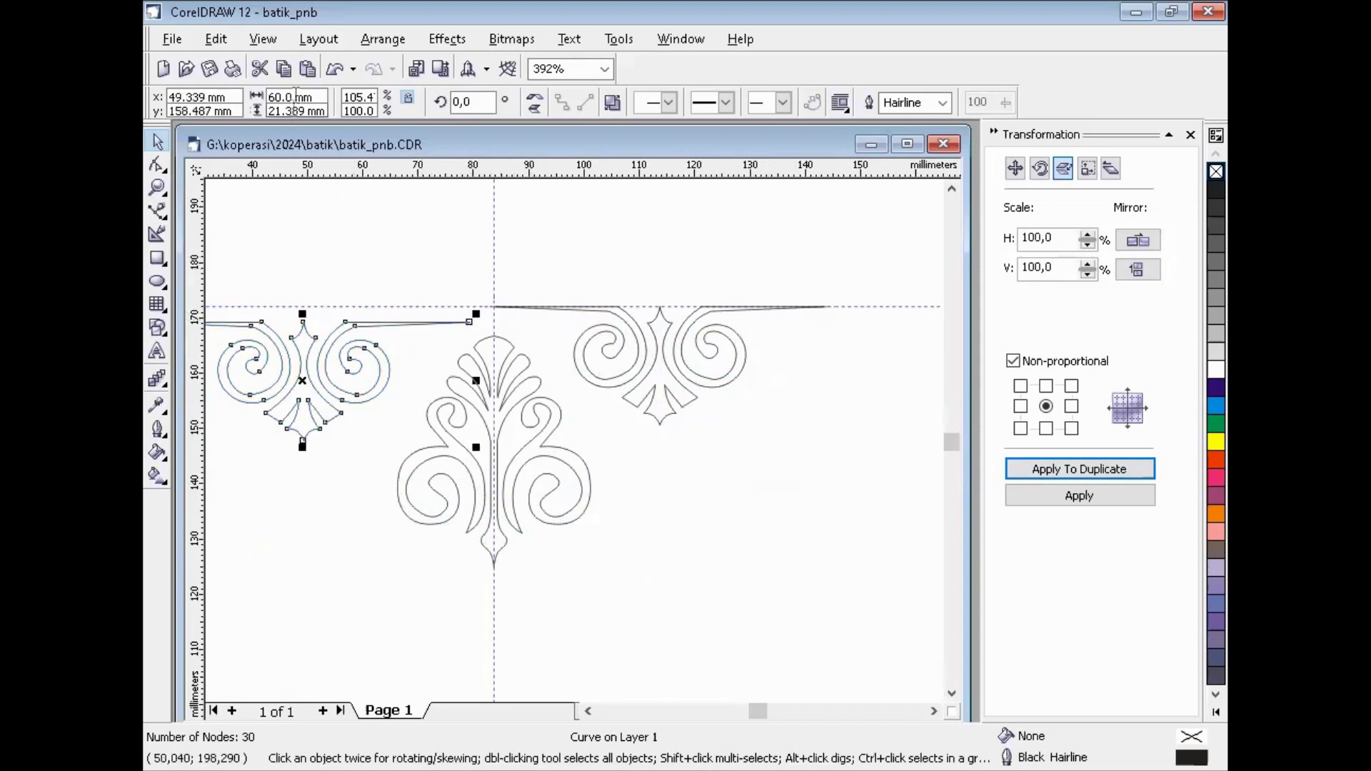
click(261, 40)
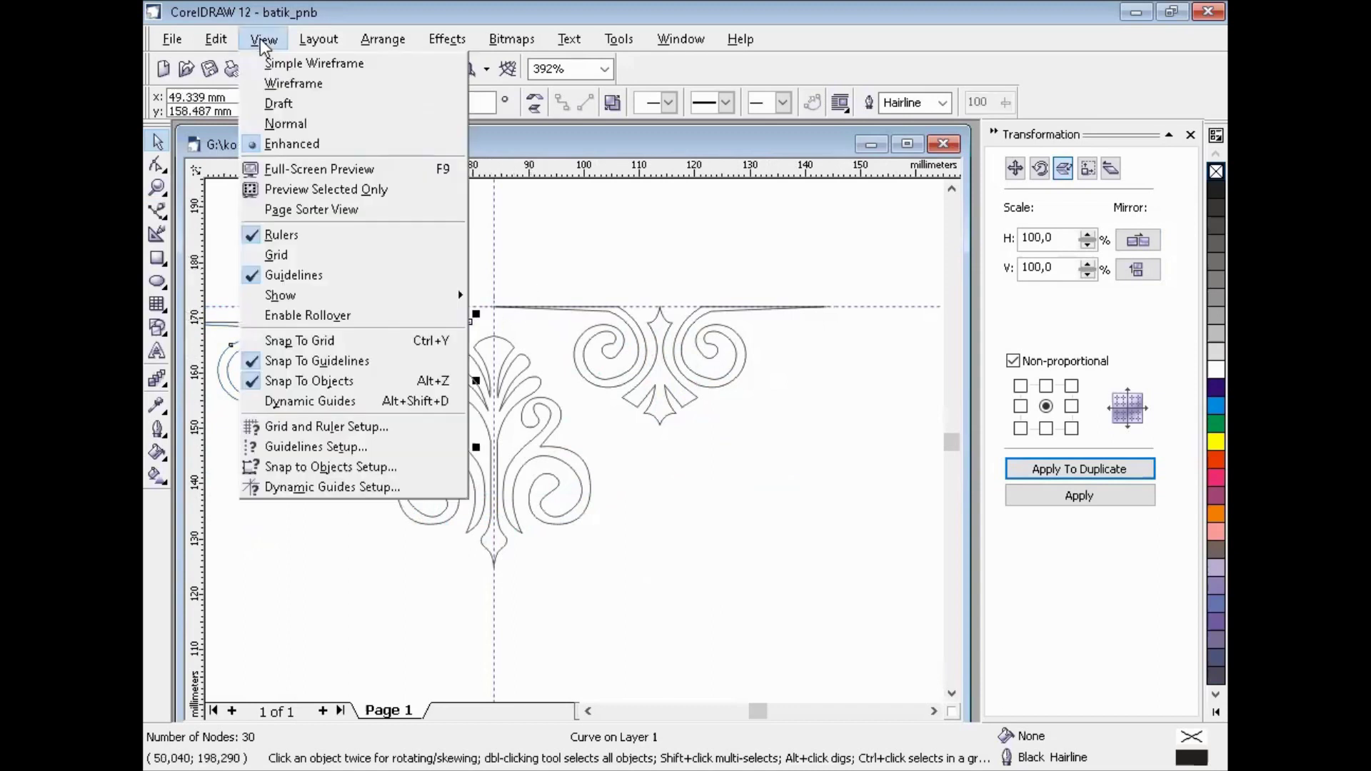
click(443, 331)
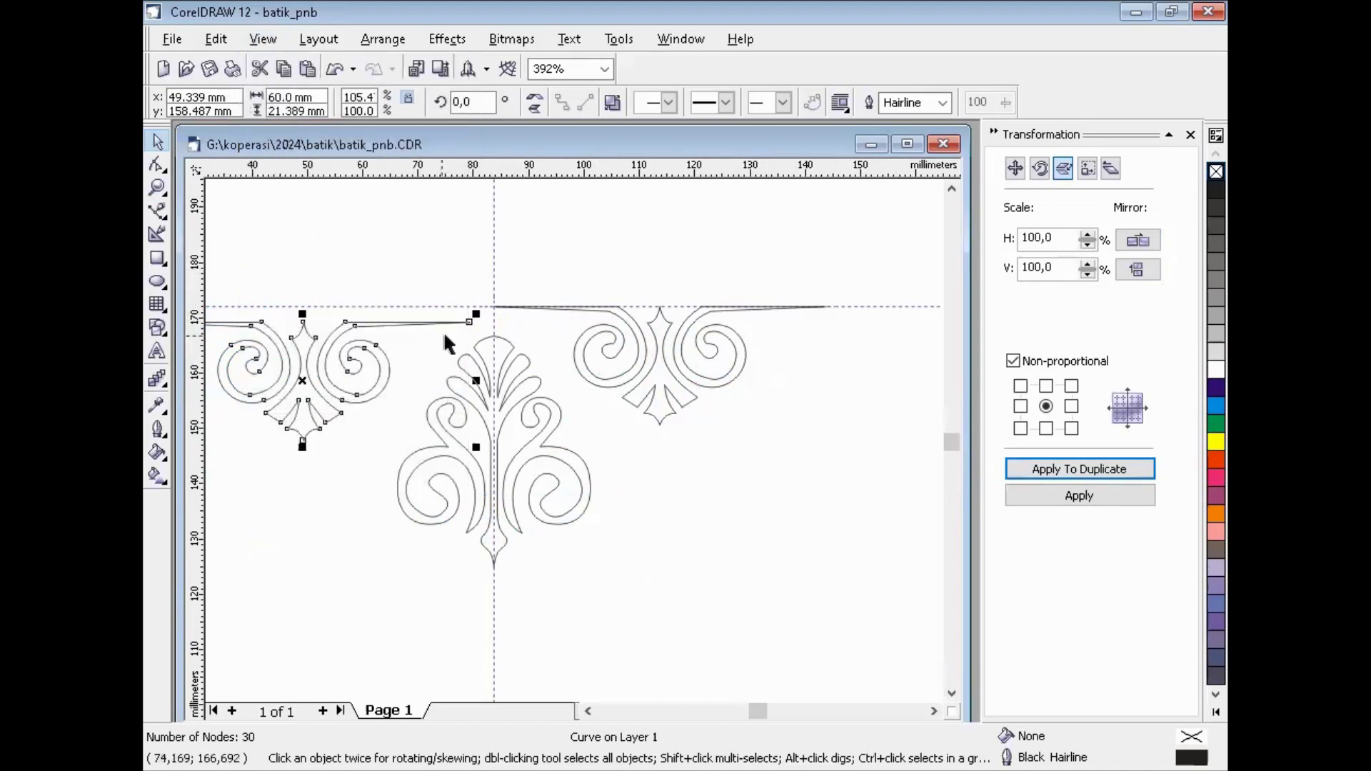
drag(470, 322, 494, 308)
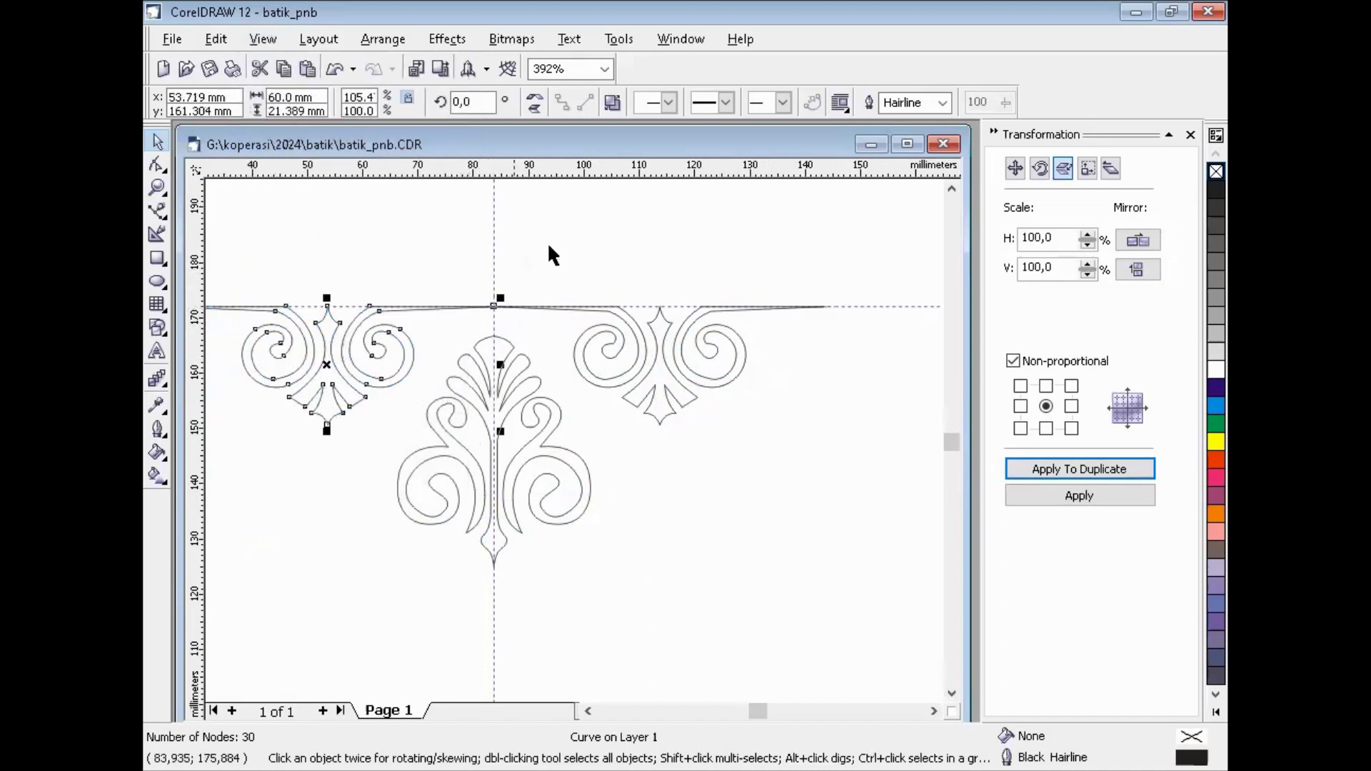
click(550, 255)
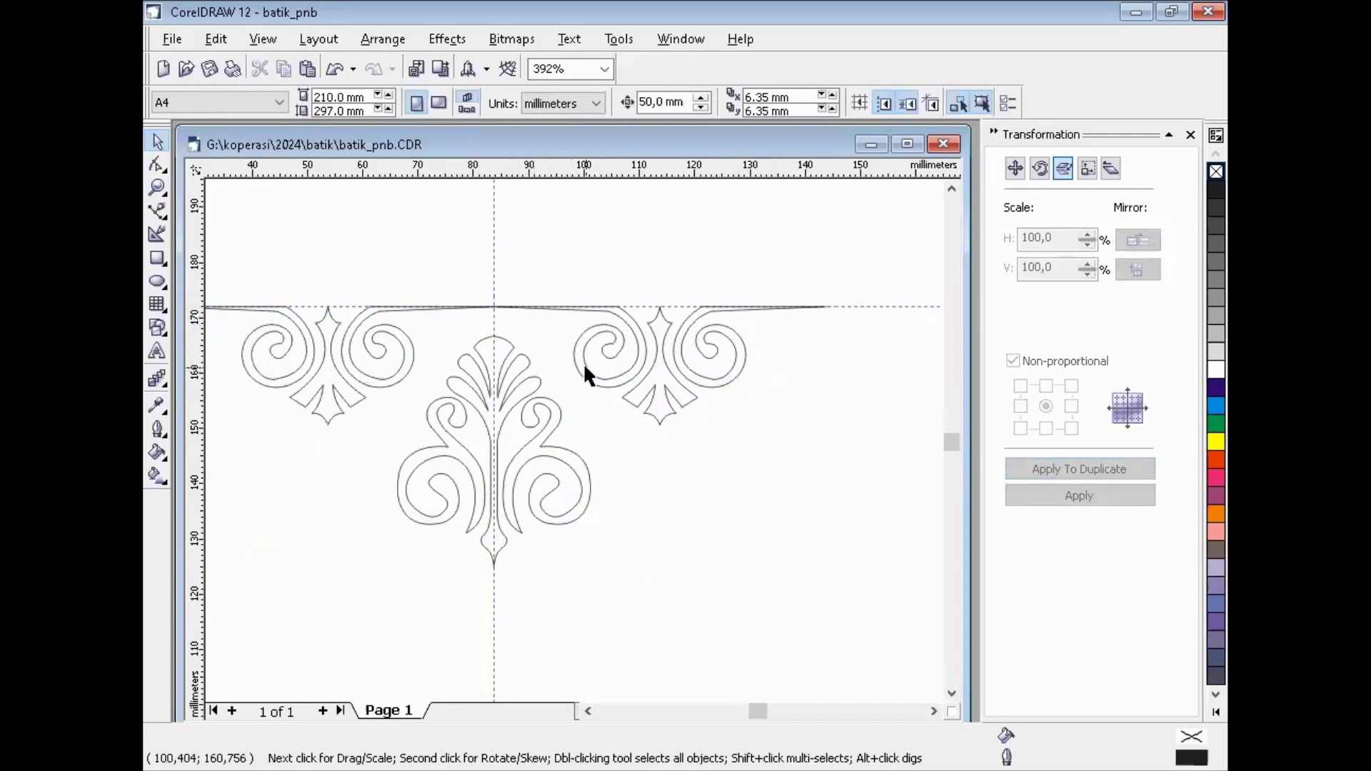
- Group the two adjoining scroll ornaments into one border strip
scroll(586, 366, down, 2)
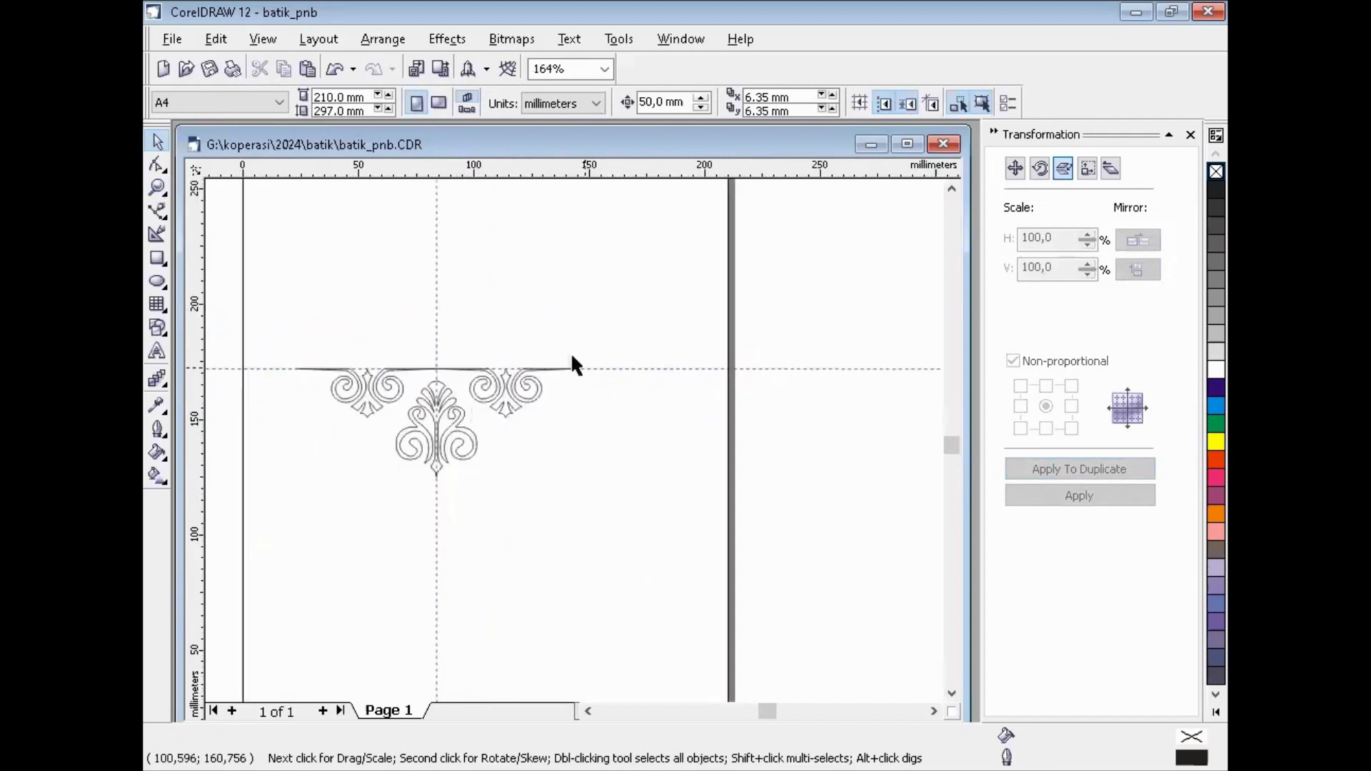
click(348, 384)
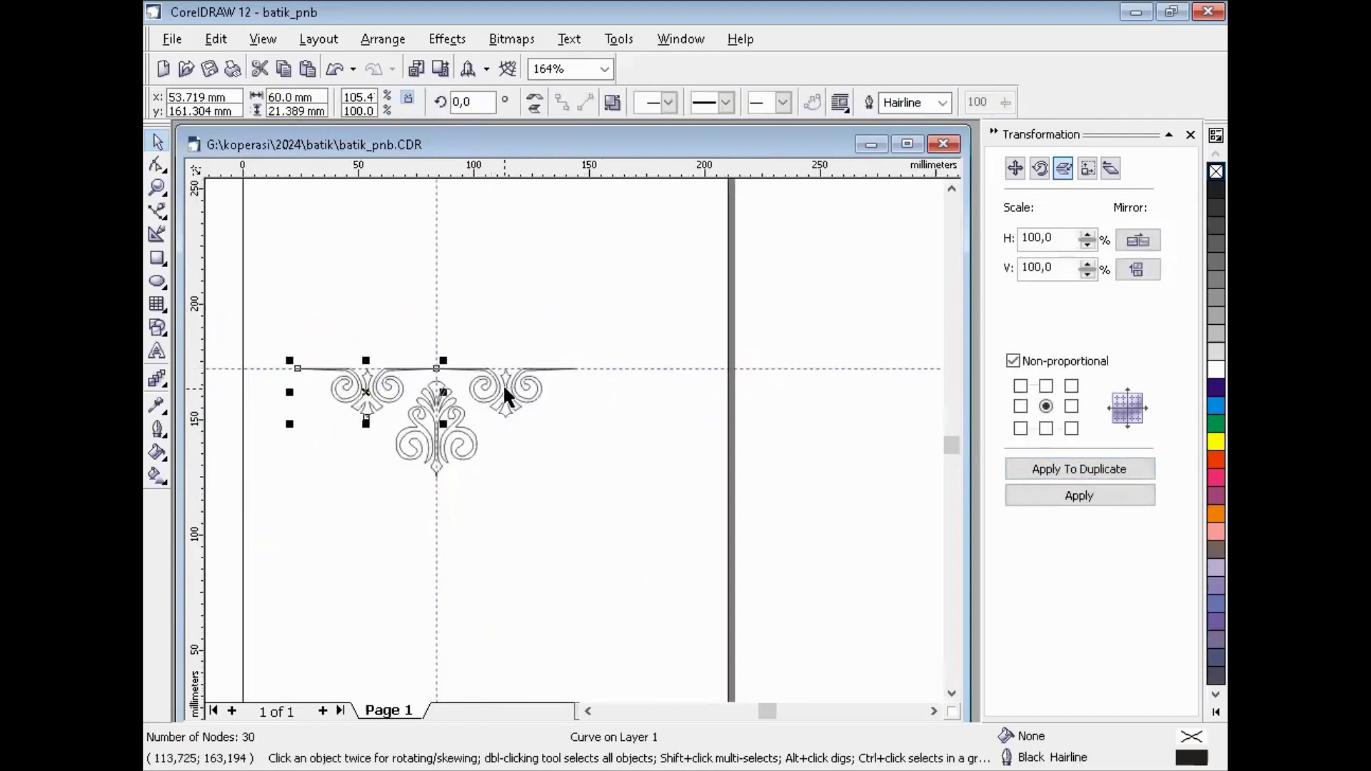
shift+click(505, 395)
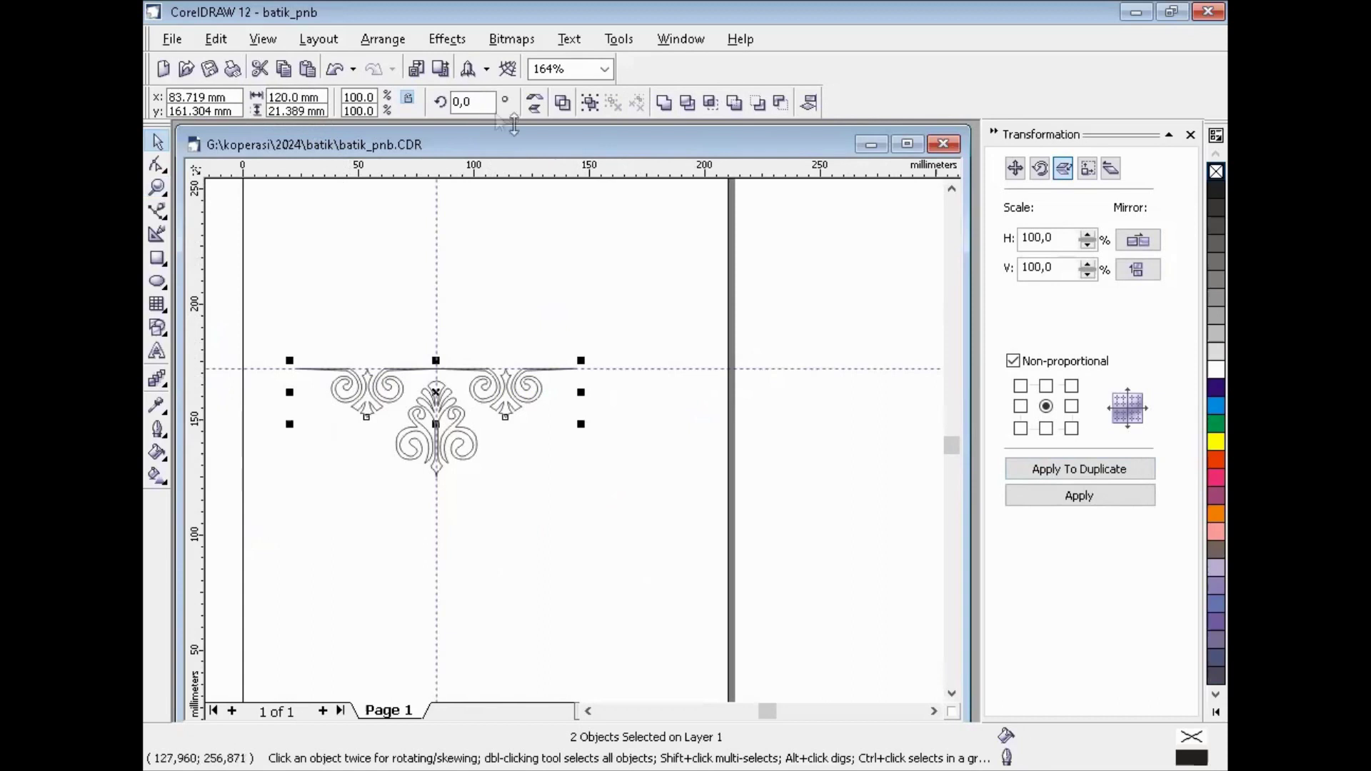
click(391, 40)
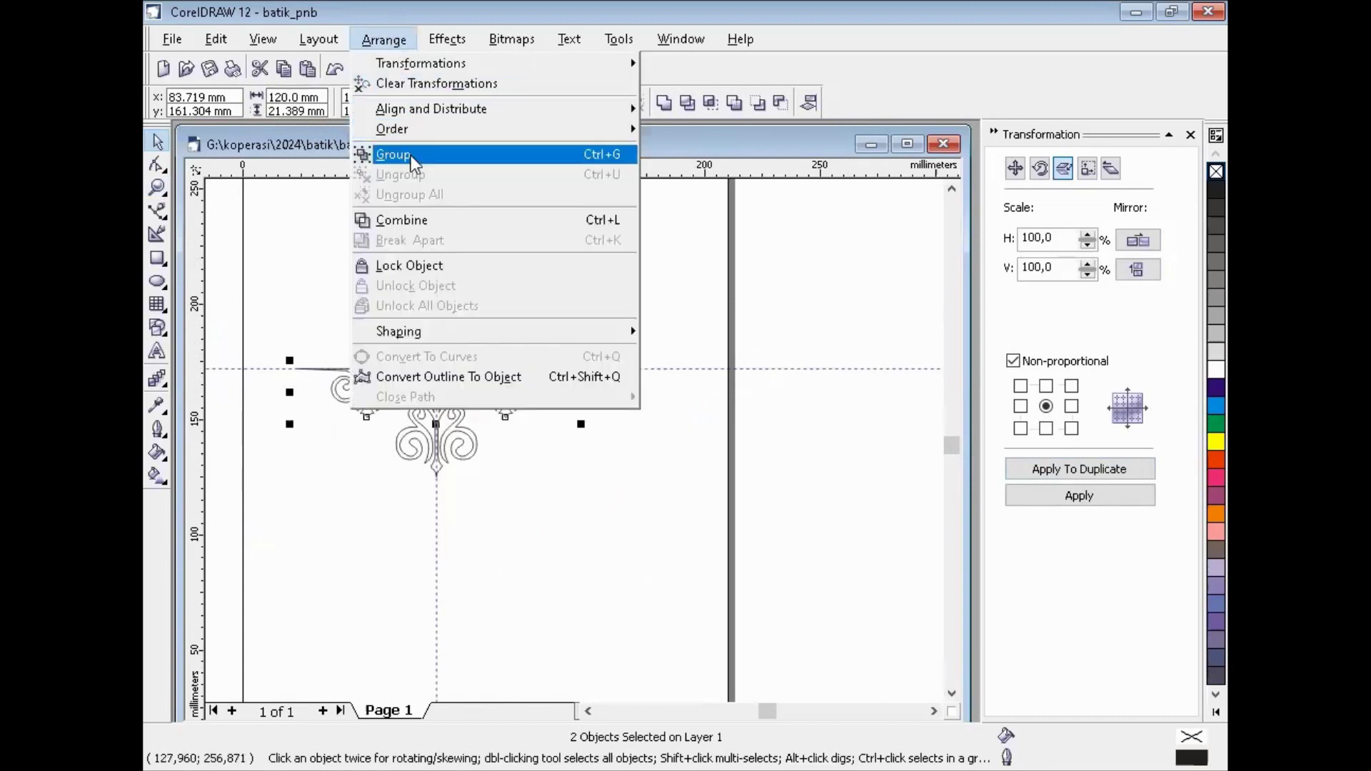
key(Return)
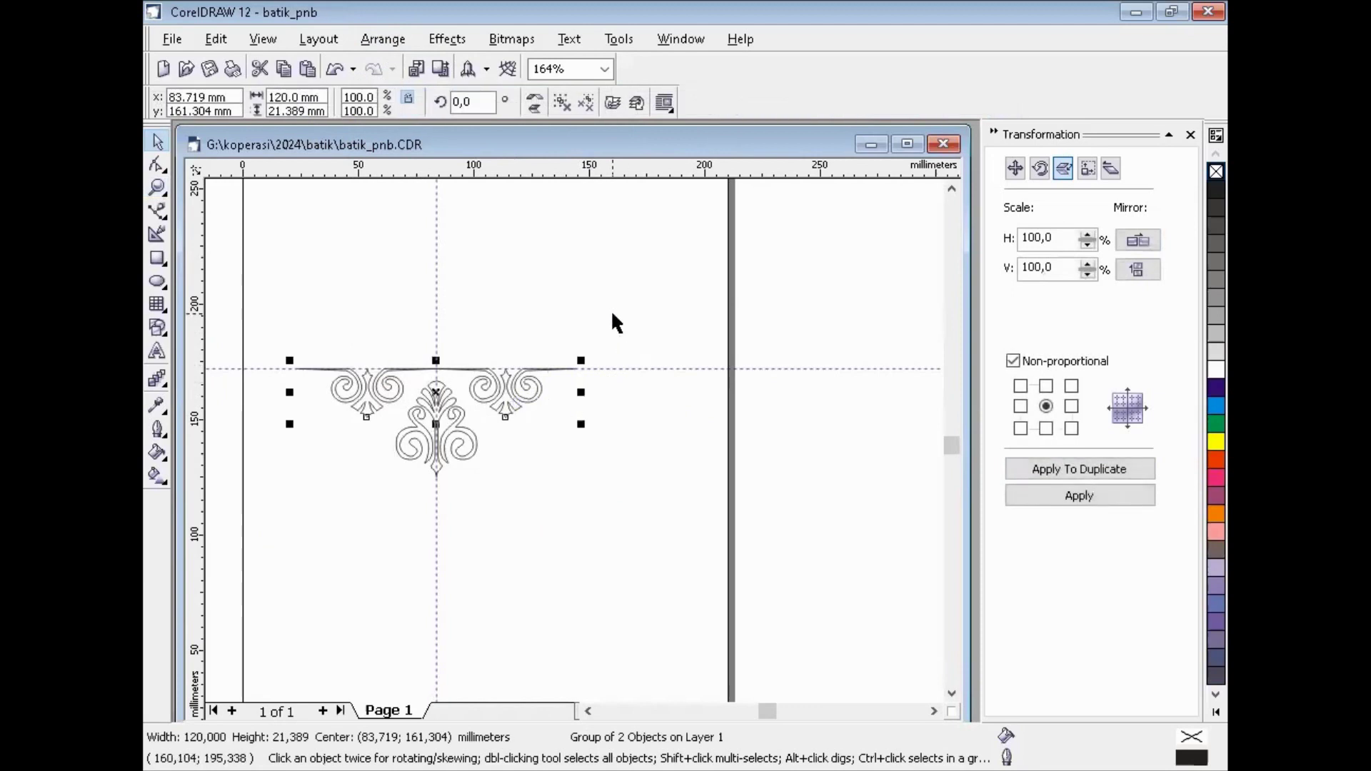
- Make two copies of the grouped border strip, one below the original and one to its lower right
drag(514, 386, 546, 569)
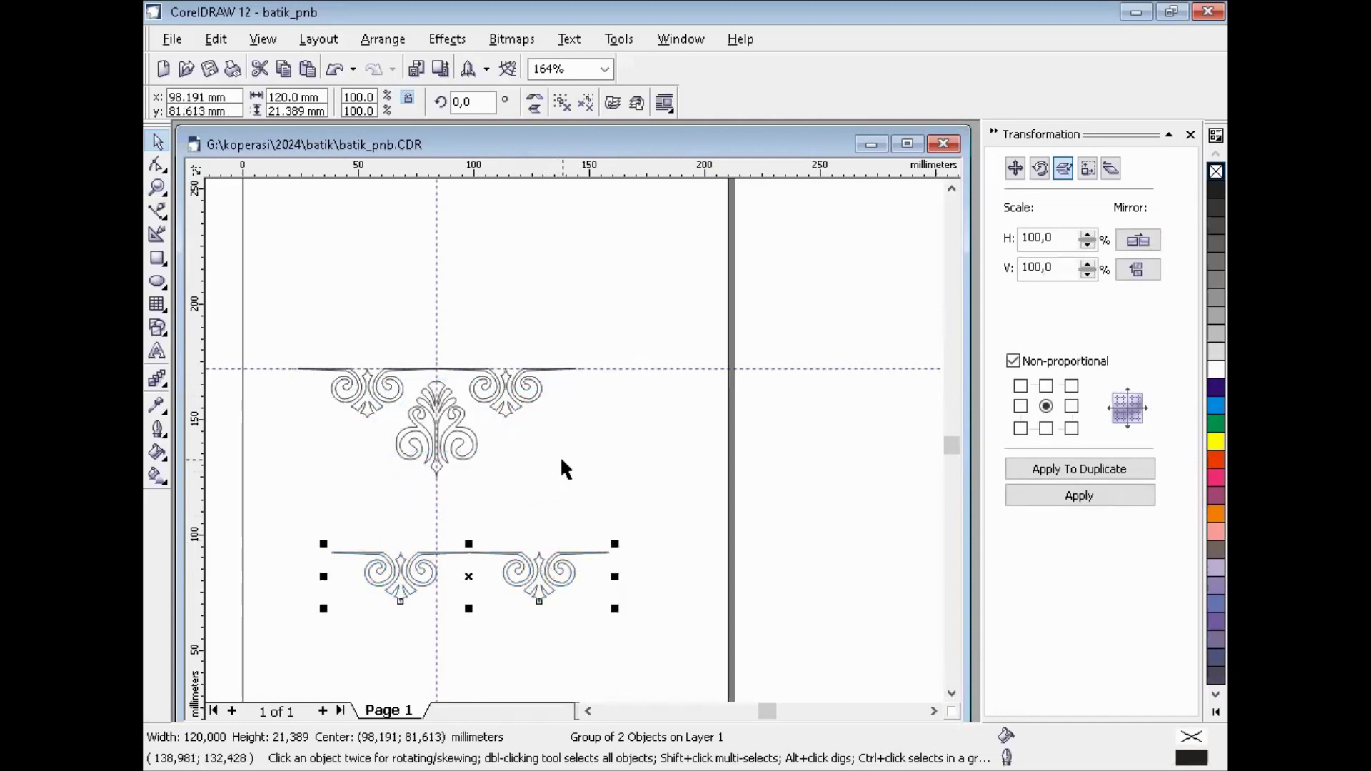
key(Tab)
drag(529, 389, 719, 498)
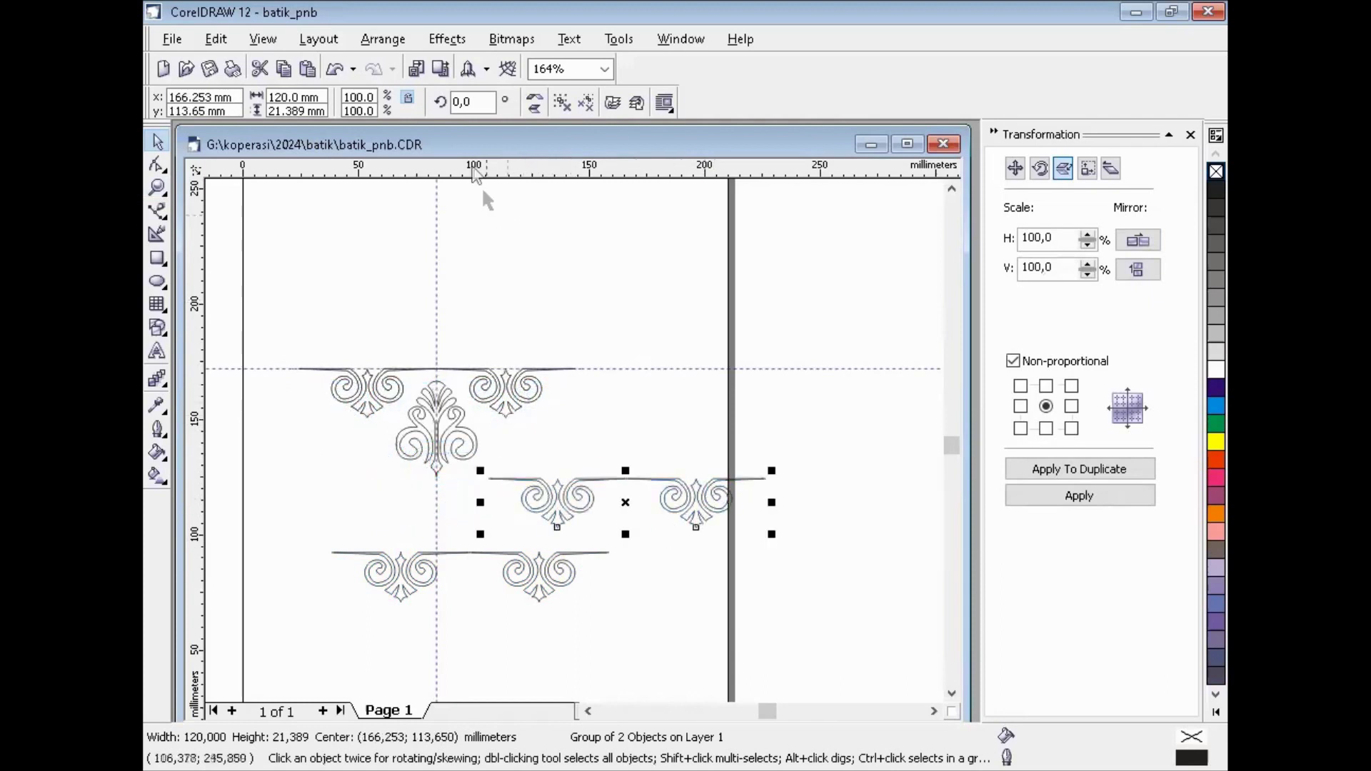
- Rotate the lower-right strip copy by 90 degrees and snap its upper end to the right end of the original strip
click(461, 102)
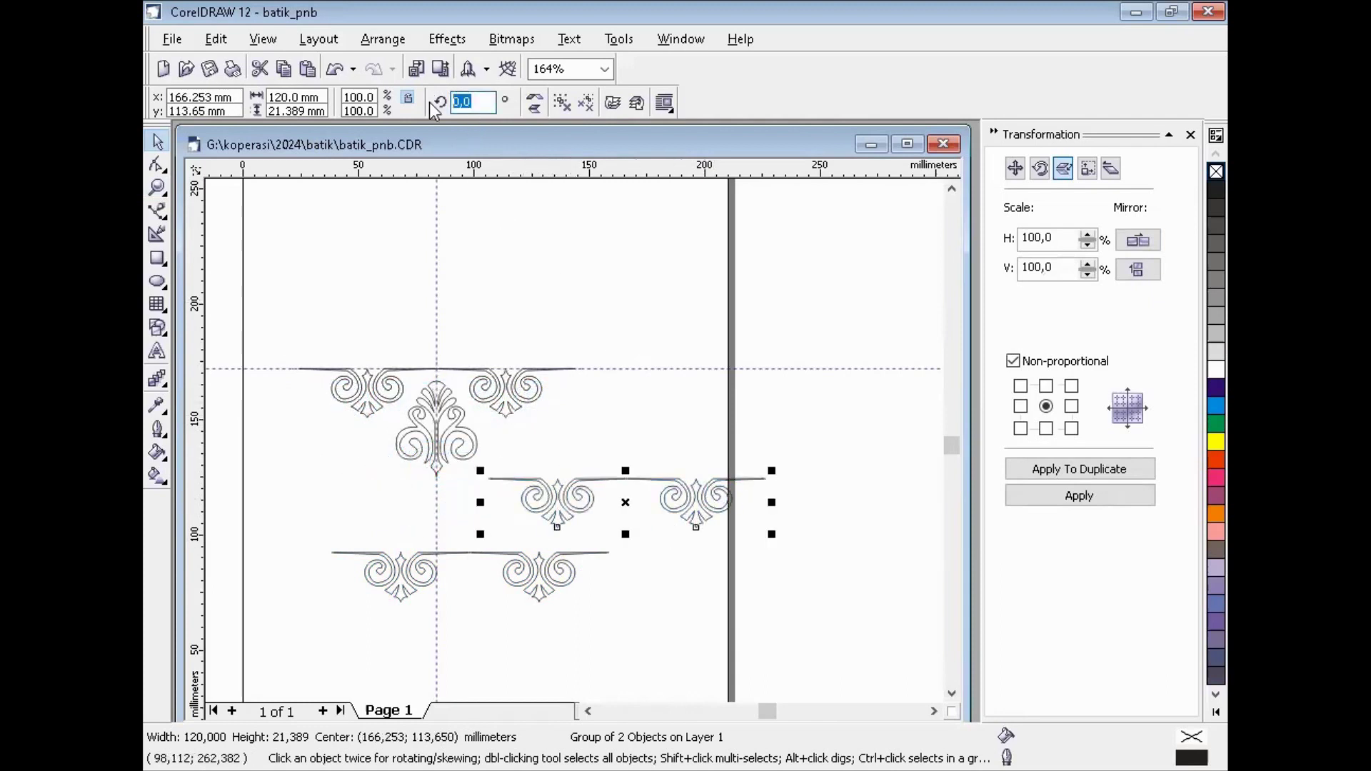
text(90)
key(Return)
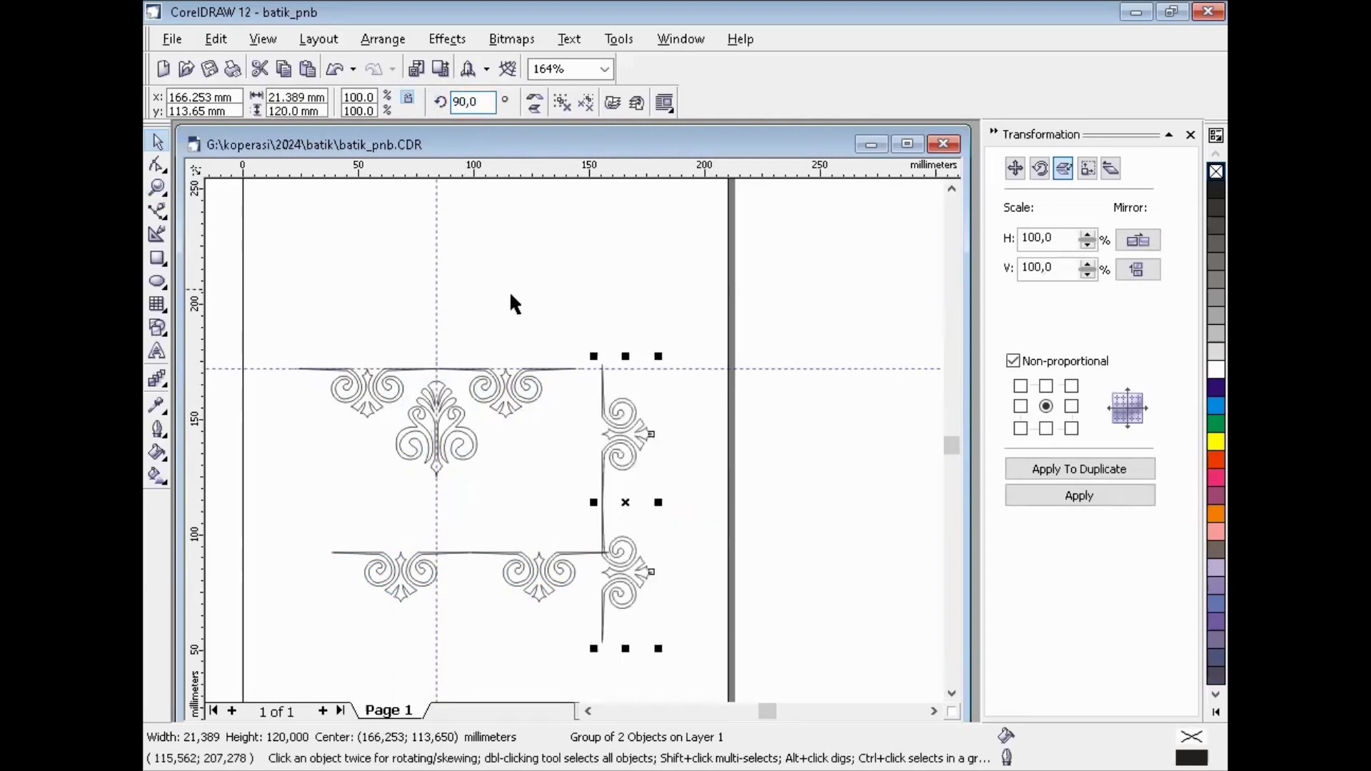
drag(597, 359, 572, 370)
click(642, 483)
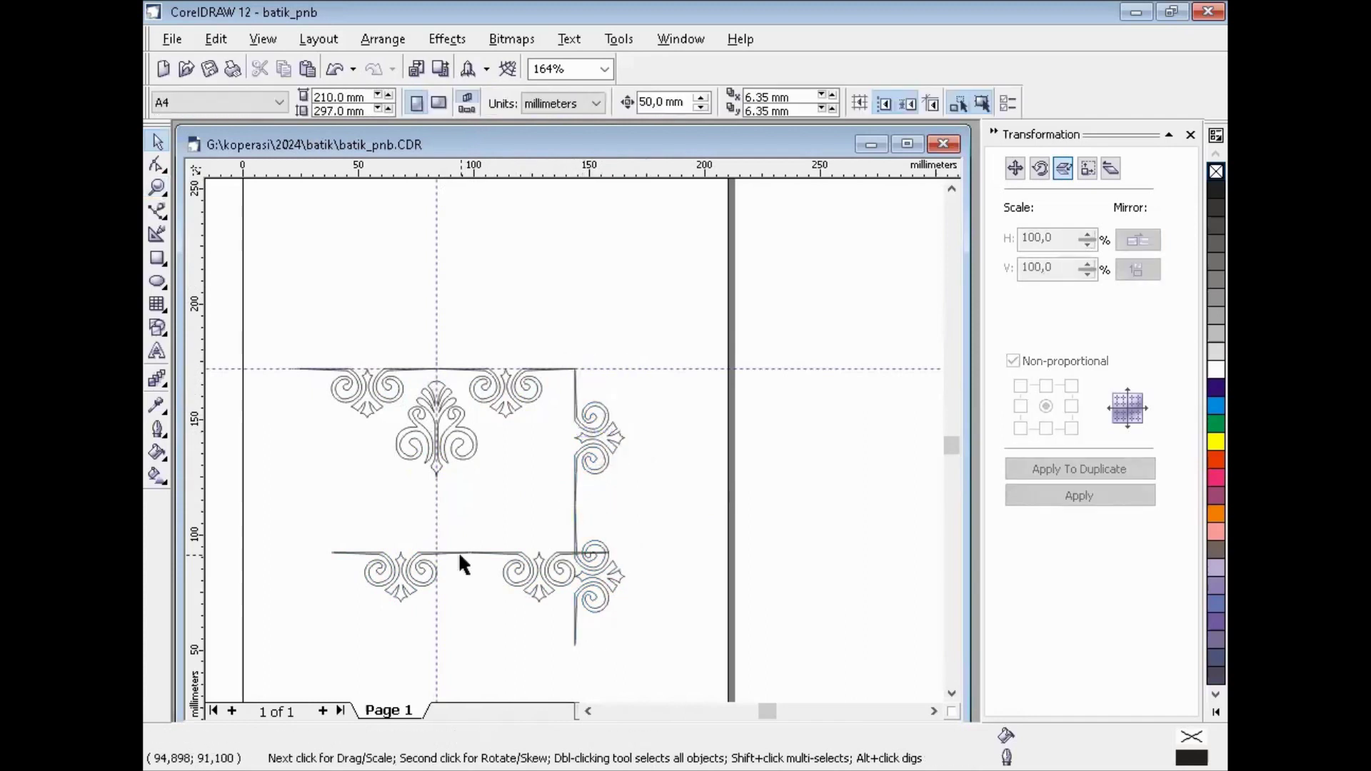
- Rotate the lower horizontal strip copy by -90 degrees and snap its upper end to the left end of the original strip
click(458, 554)
drag(469, 102, 441, 102)
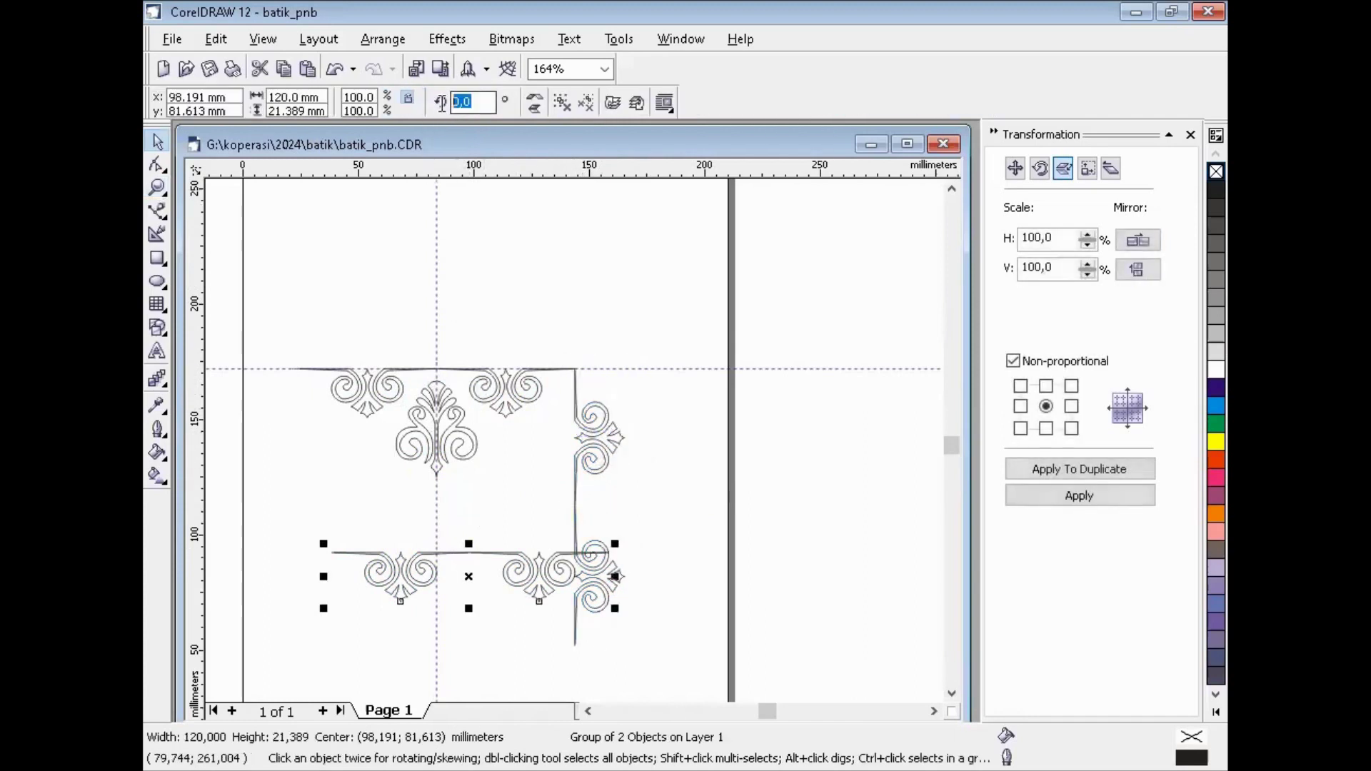
text(-)
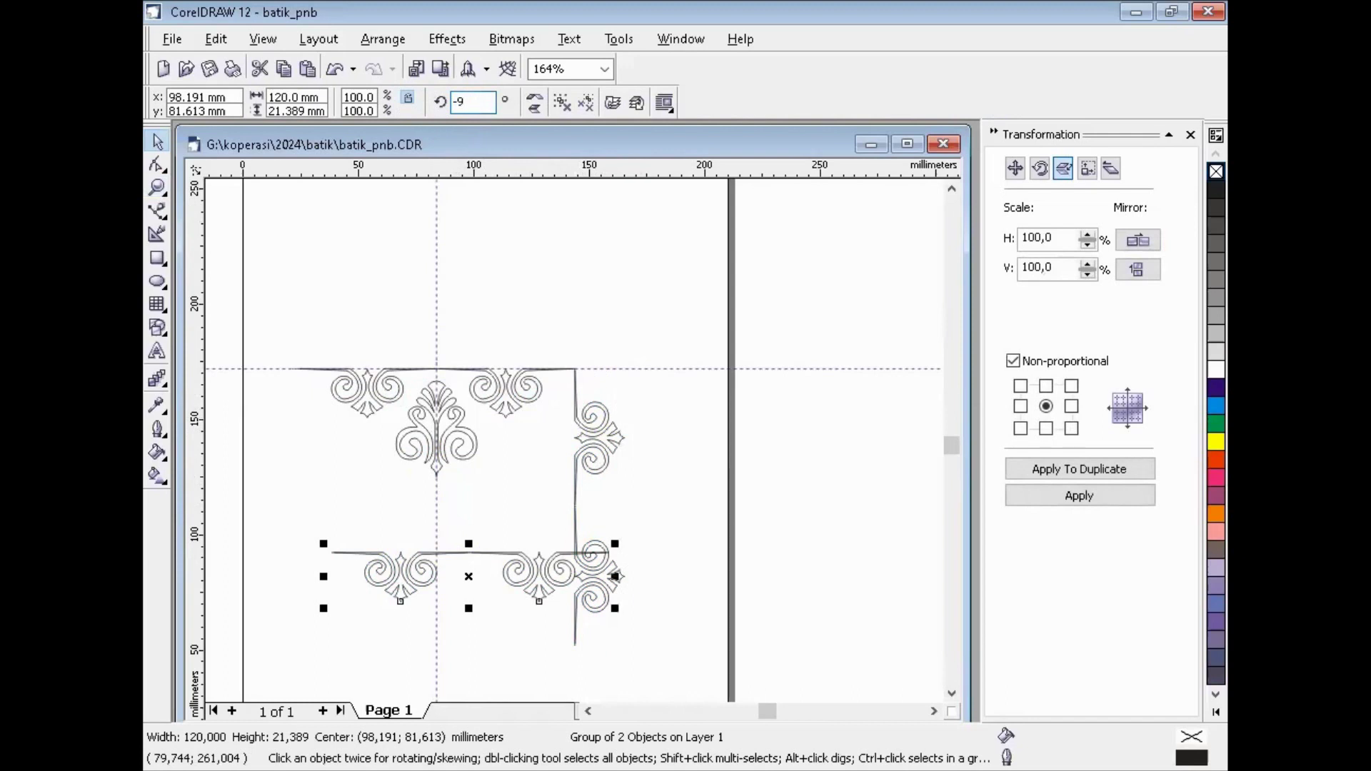
text(90)
key(Return)
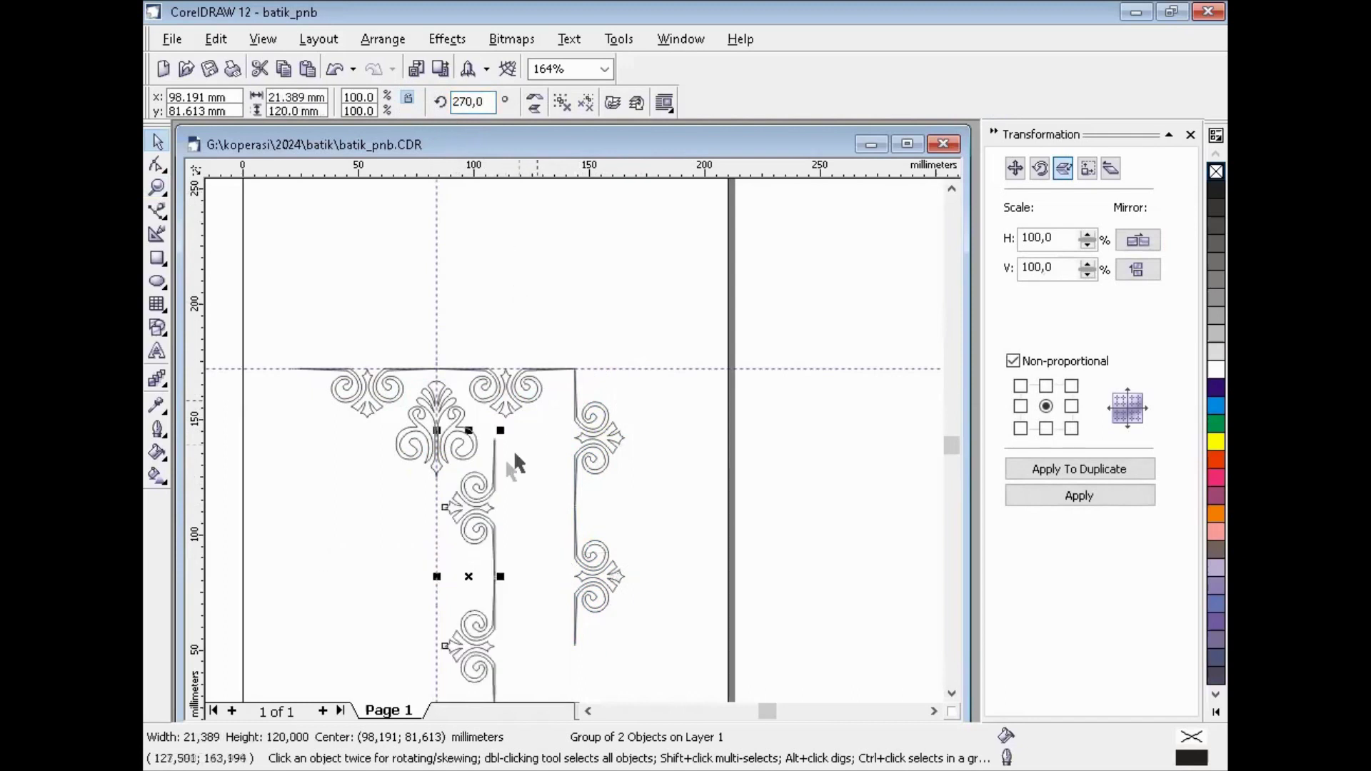
drag(494, 437, 295, 373)
click(384, 313)
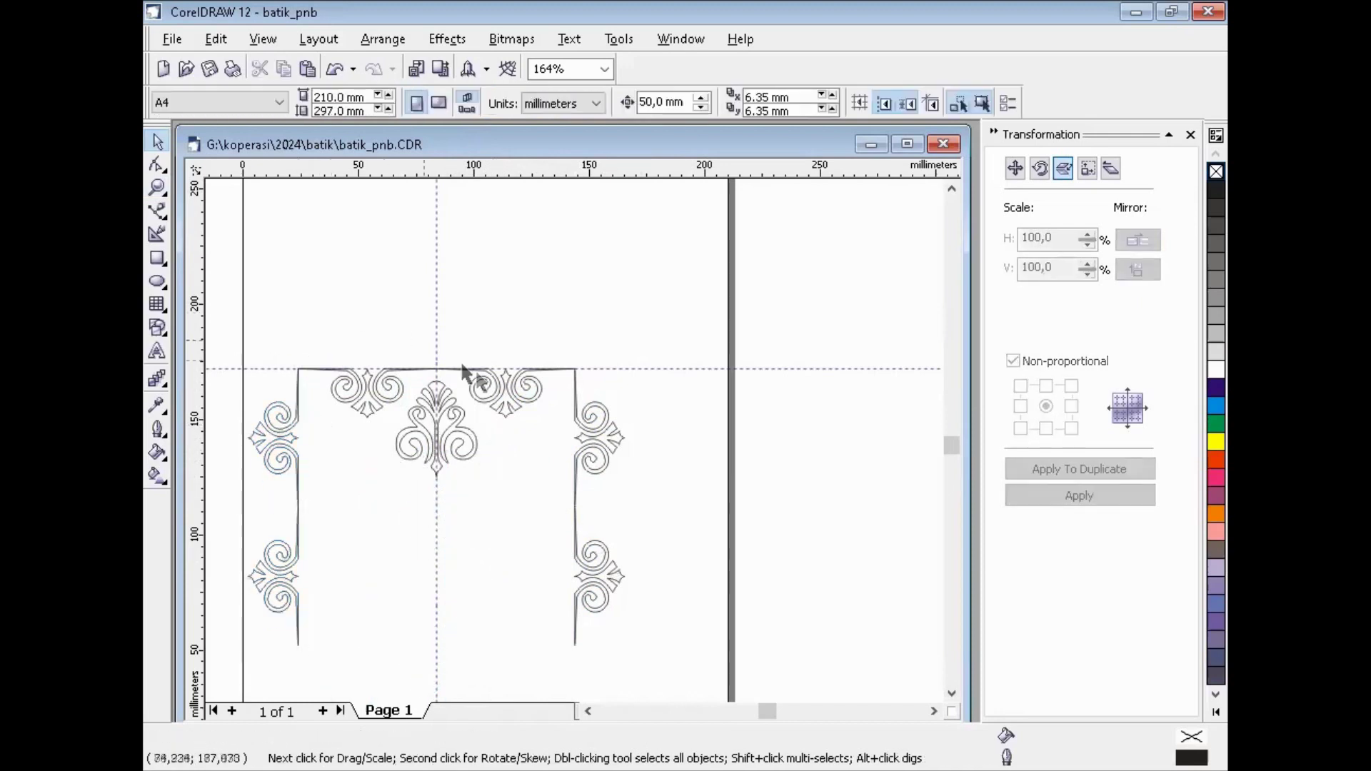
- Copy the top border strip to the empty area above the frame and mirror the copy vertically
click(494, 384)
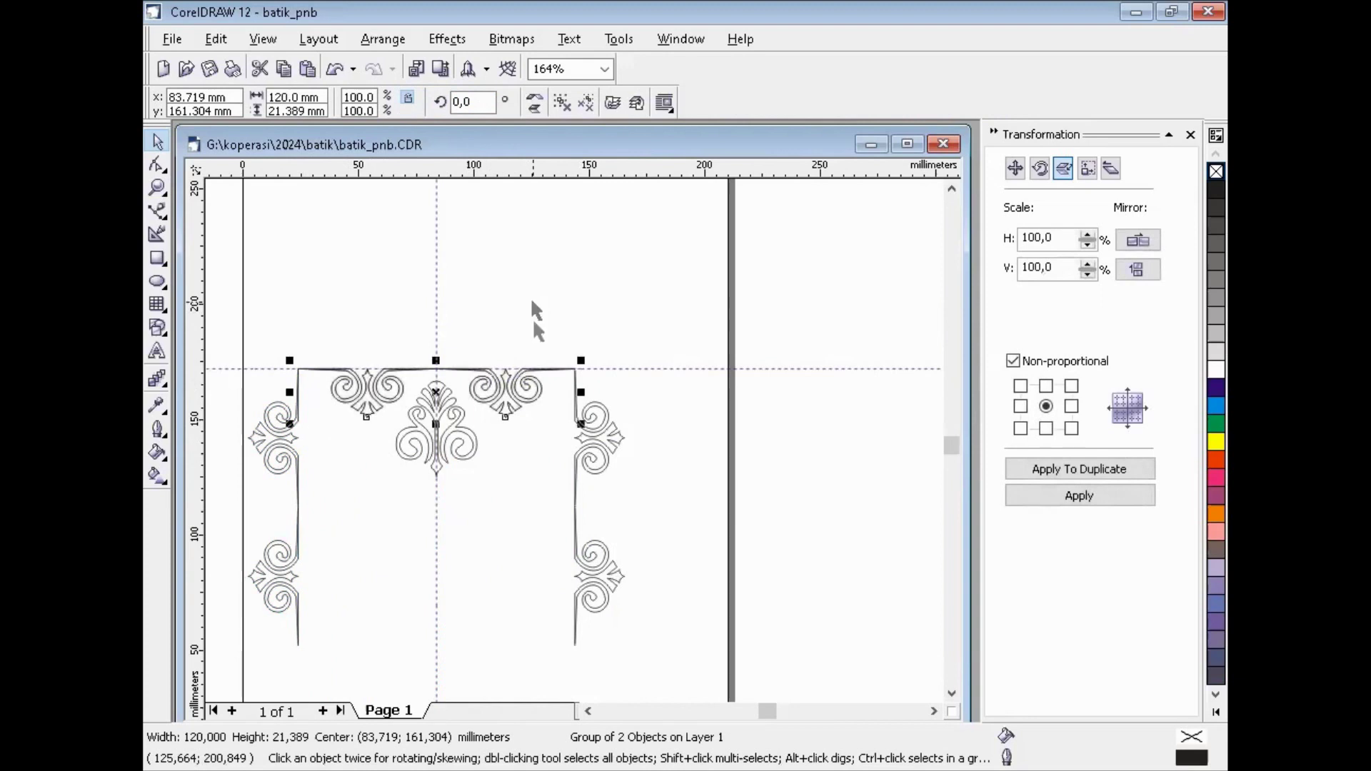
drag(529, 389, 561, 304)
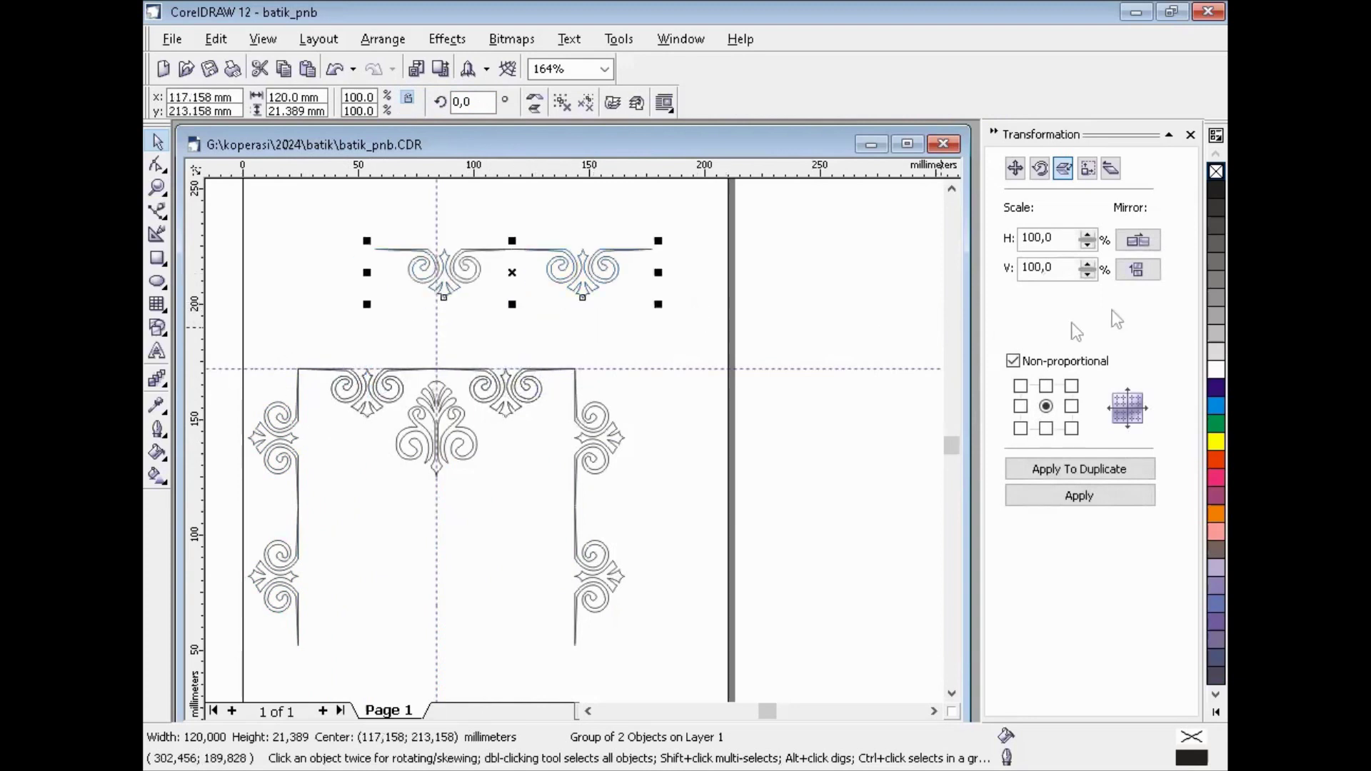
click(1146, 239)
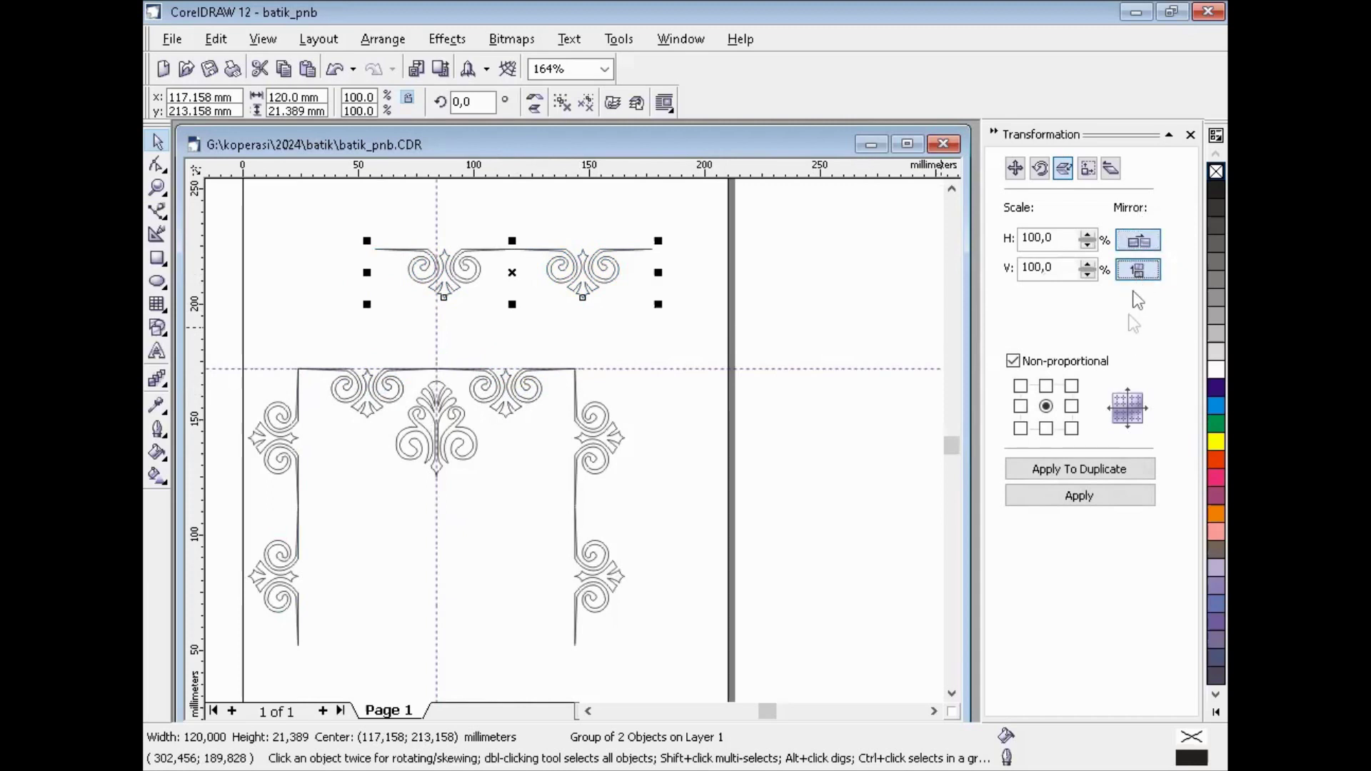
click(1142, 245)
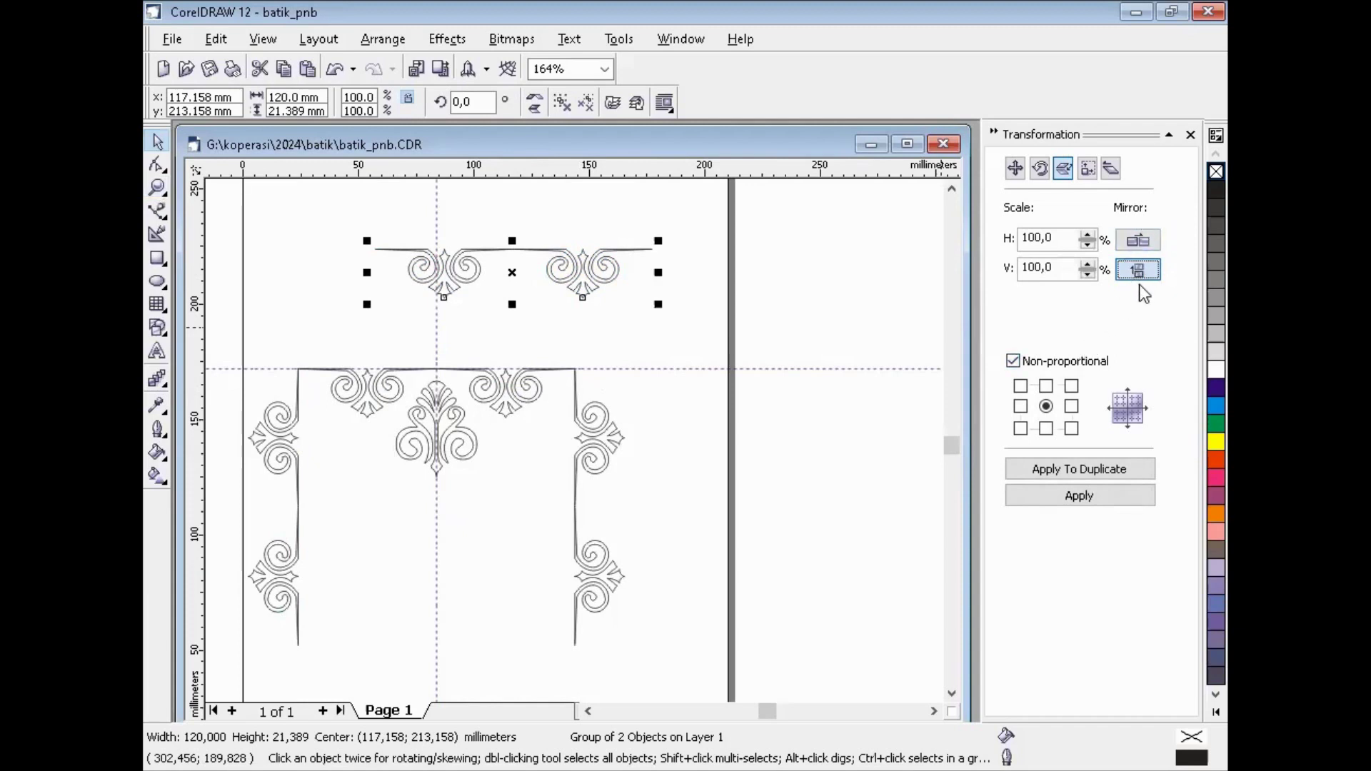
click(1090, 494)
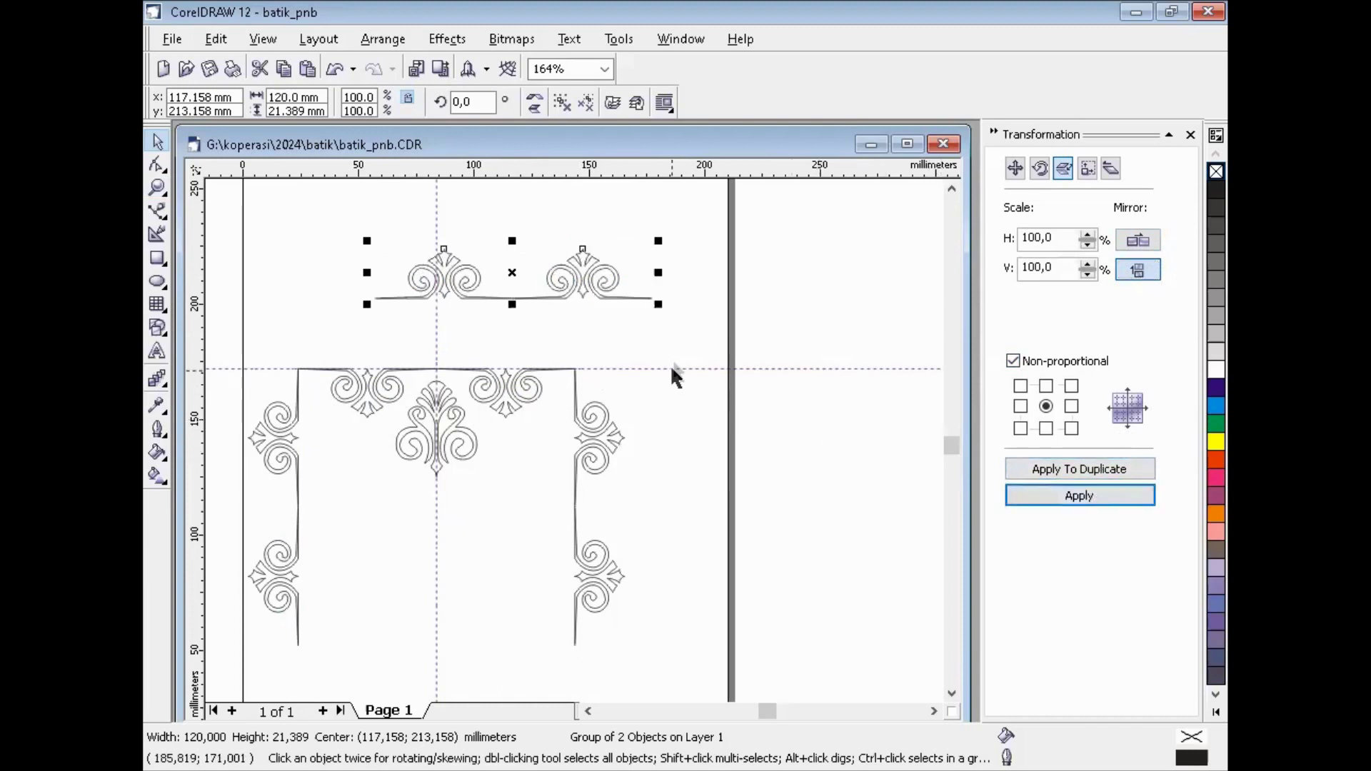
- Move the mirrored strip so its right end snaps to the right side strip's lower end, closing the frame's bottom side
drag(654, 299, 572, 644)
click(688, 584)
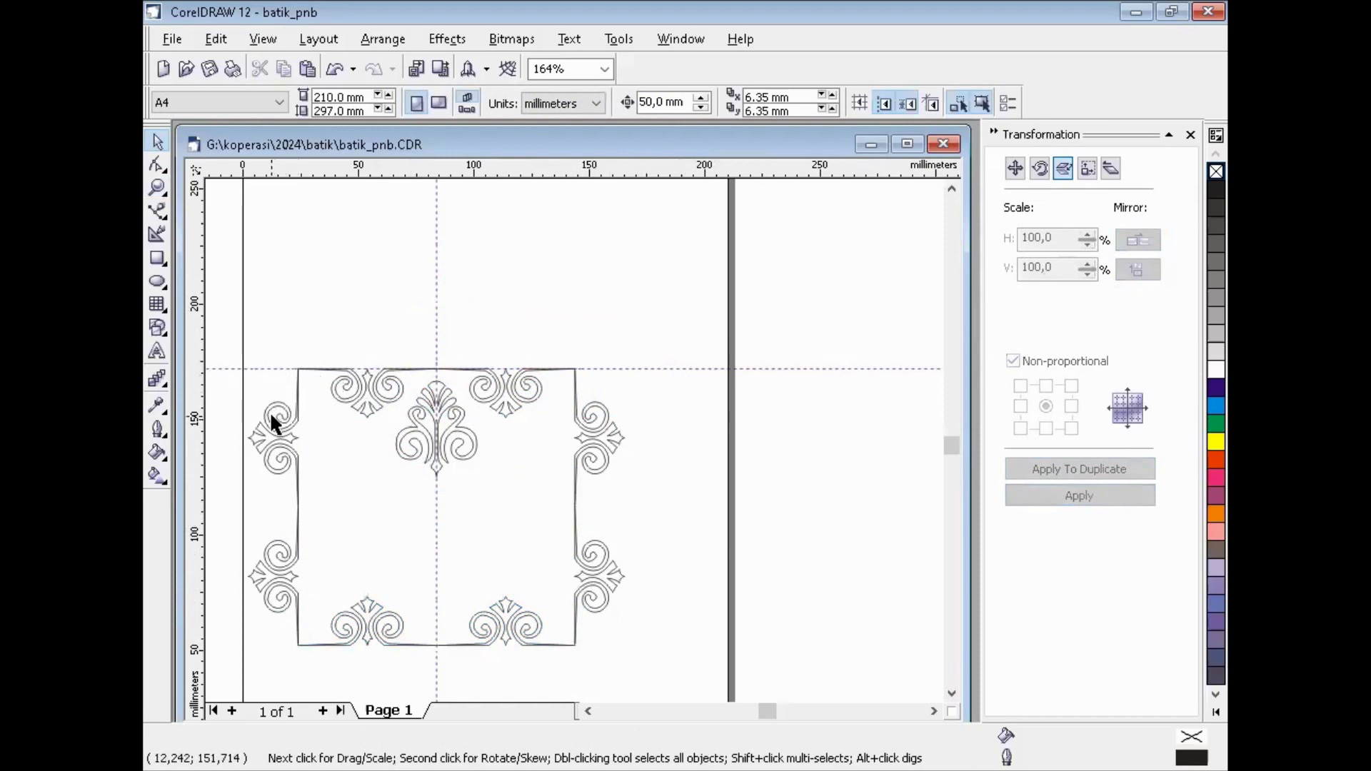
click(355, 389)
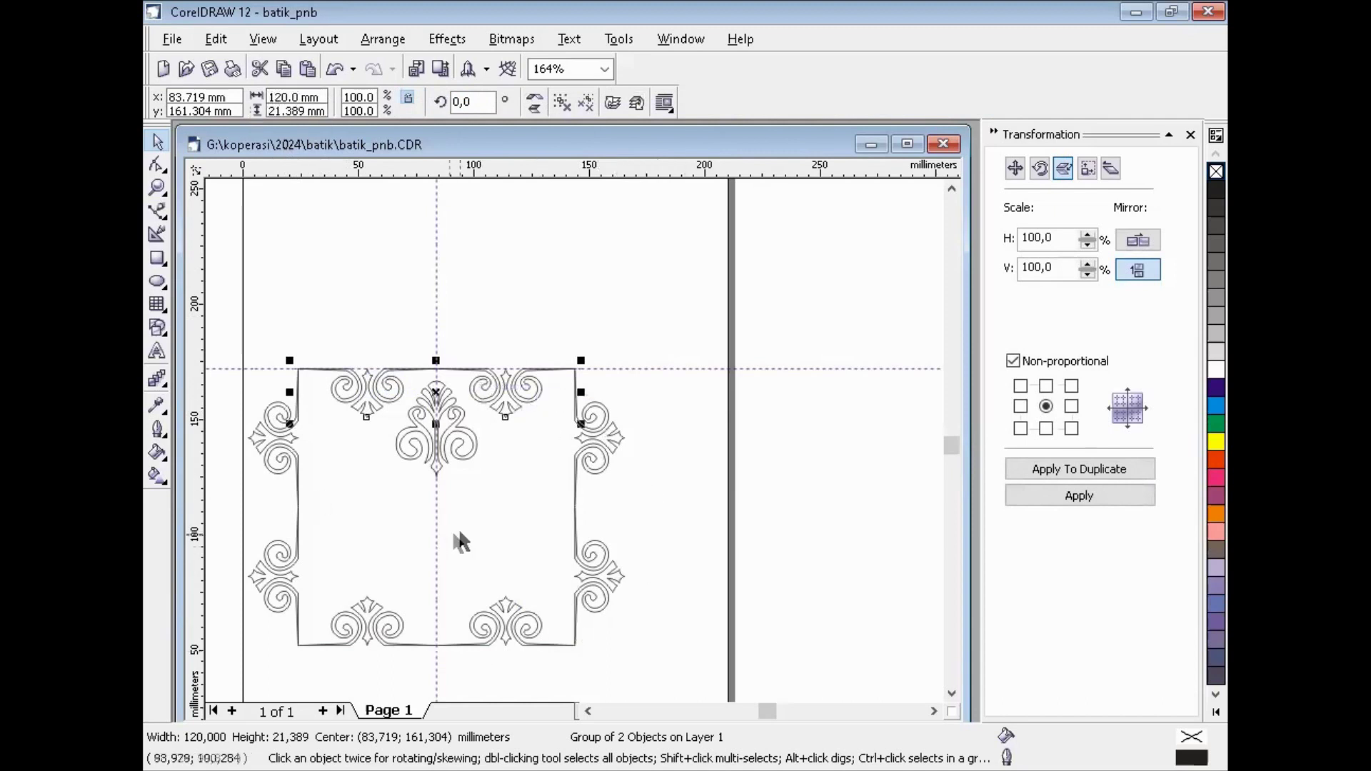
click(662, 478)
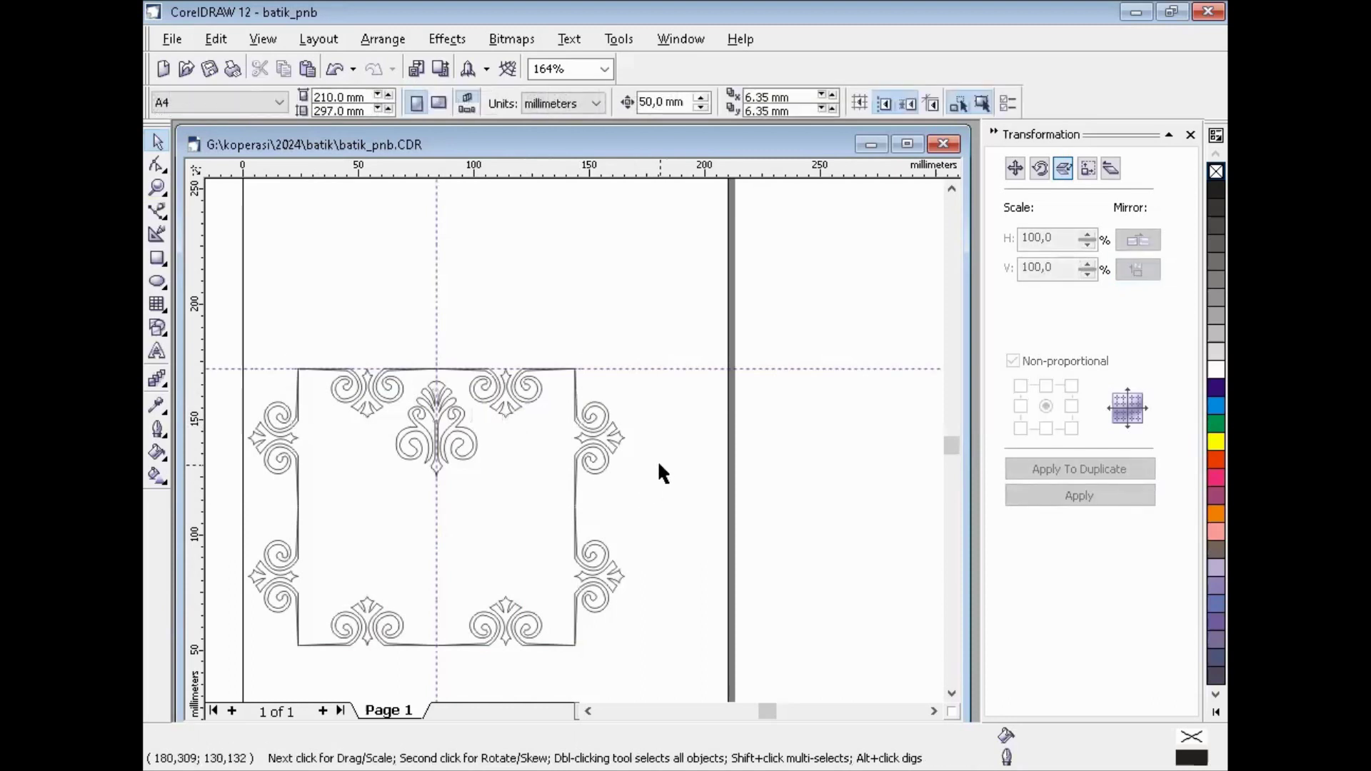
click(605, 427)
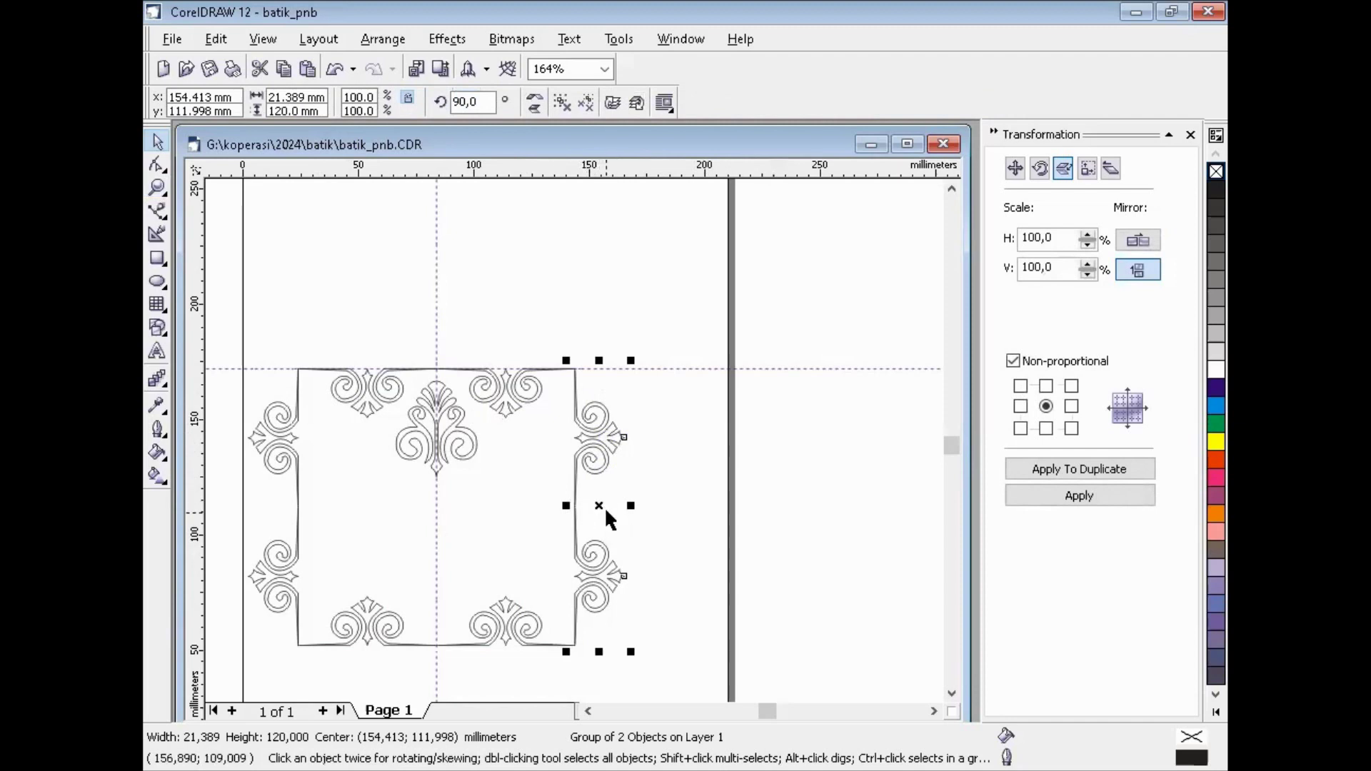
- Add a horizontal guideline above the frame and set the ruler origin at the guideline intersection on the frame's top centre
drag(628, 166, 645, 270)
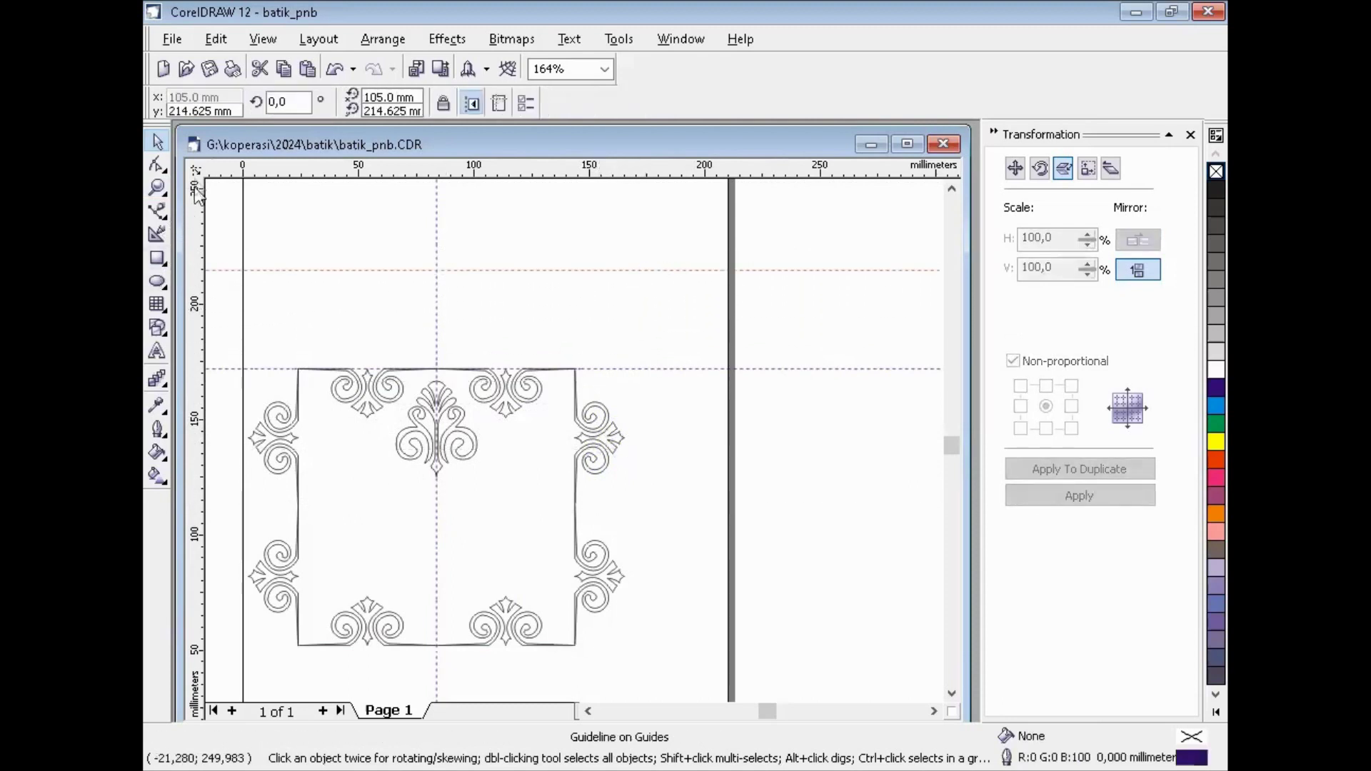
drag(196, 170, 436, 368)
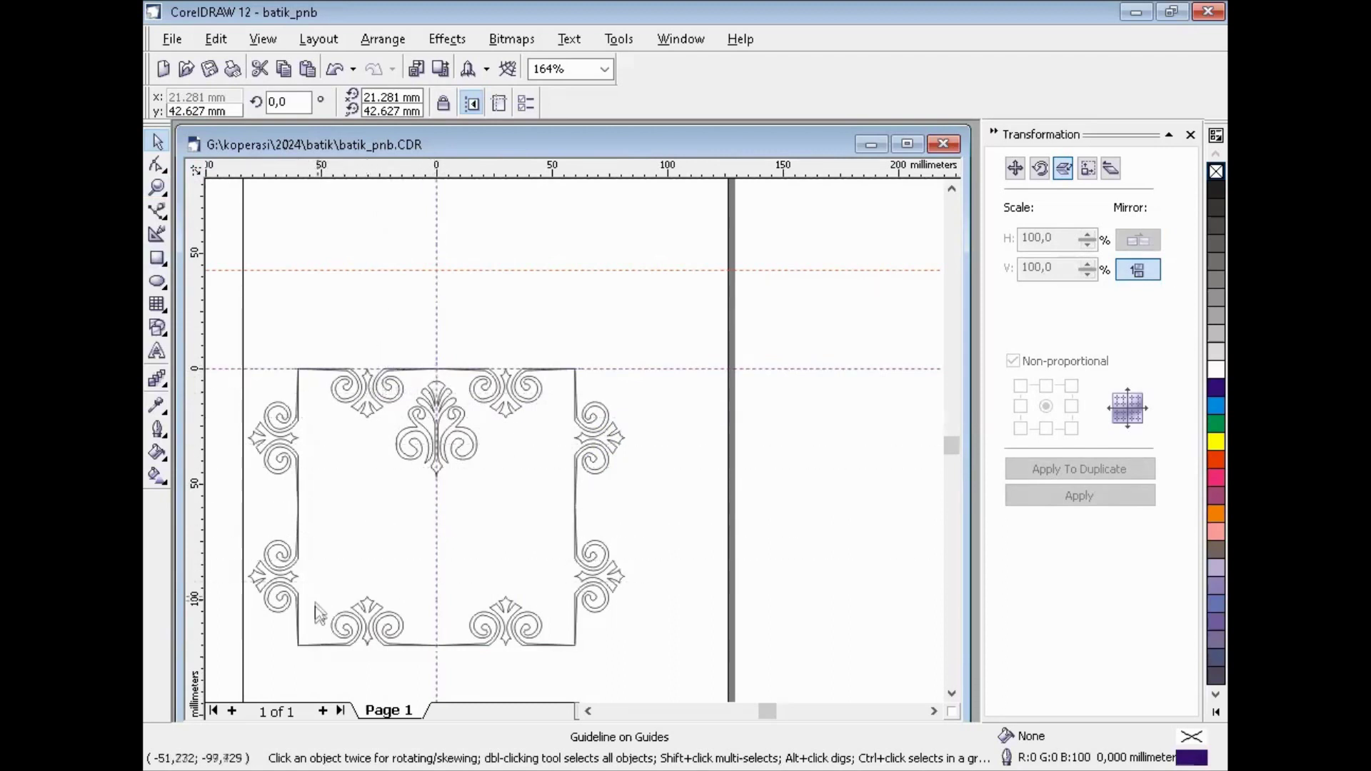
- Place a horizontal guideline along the frame's bottom edge and reposition the guideline above the frame to y = -60 mm
drag(318, 171, 298, 645)
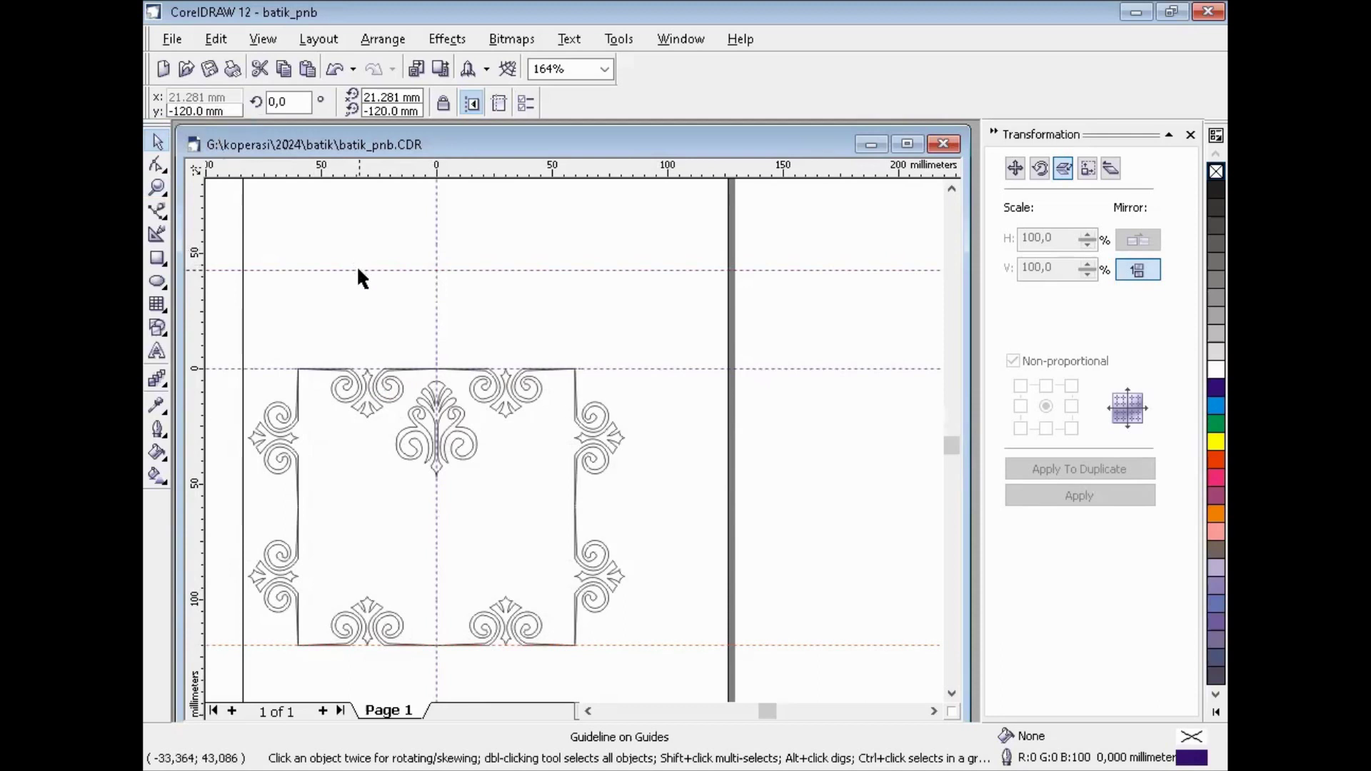
drag(358, 269, 356, 511)
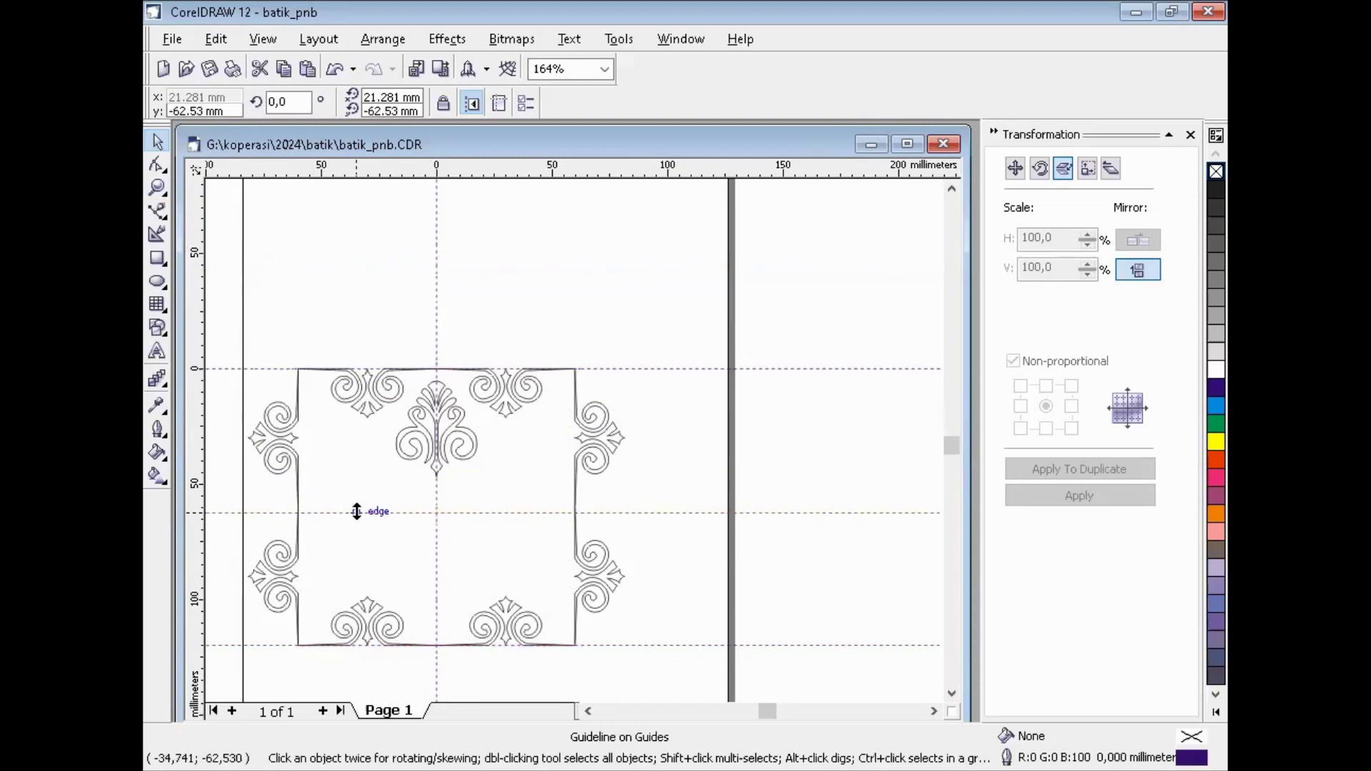
drag(234, 110, 156, 118)
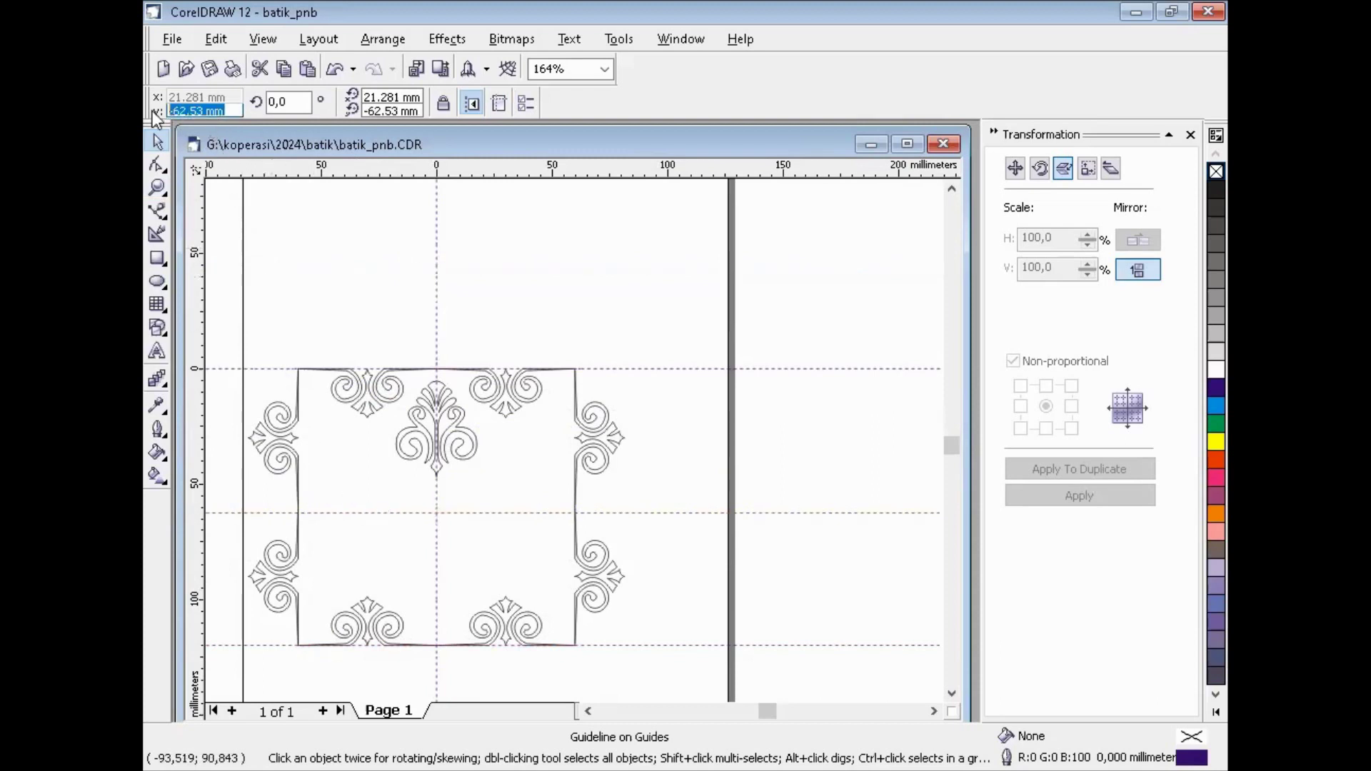
text(-)
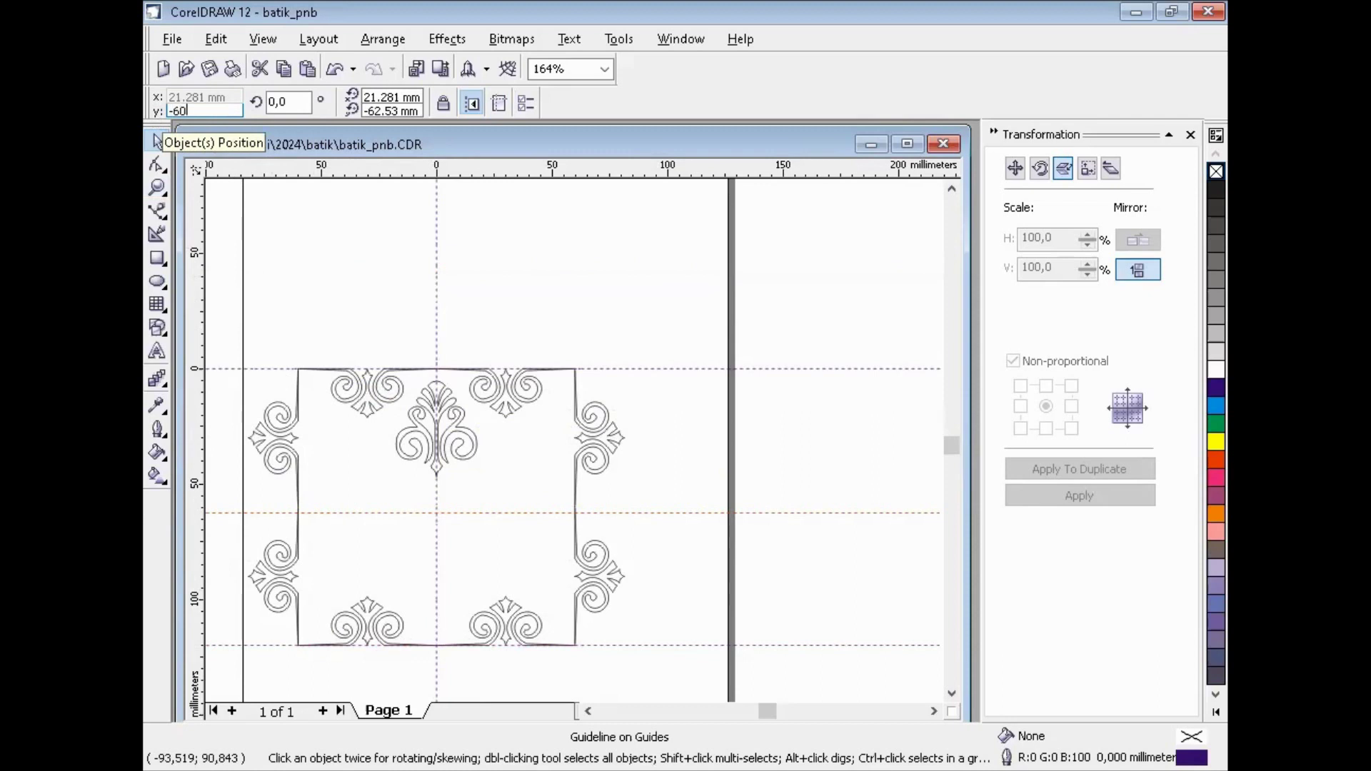
text(60)
key(Return)
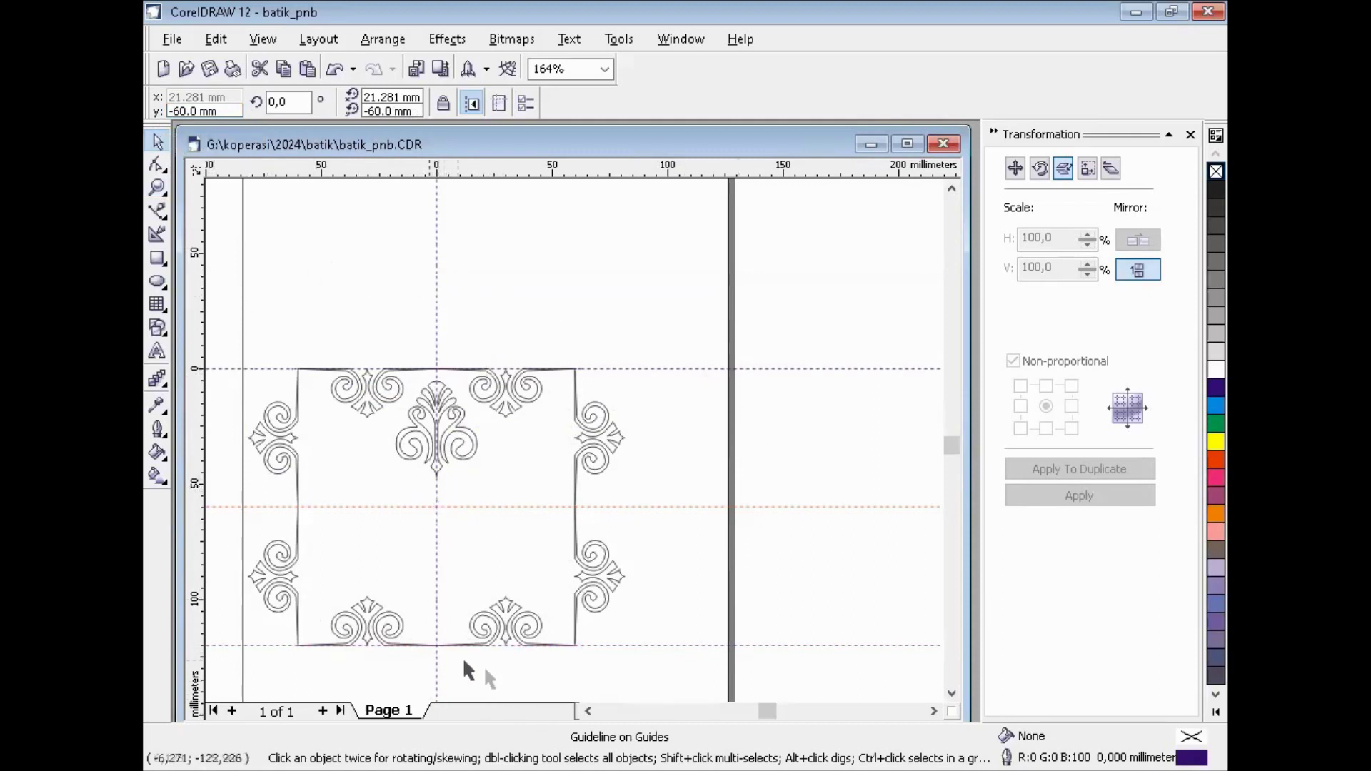
- Lock the horizontal guideline at -60 mm and the vertical centre guideline
right_click(680, 507)
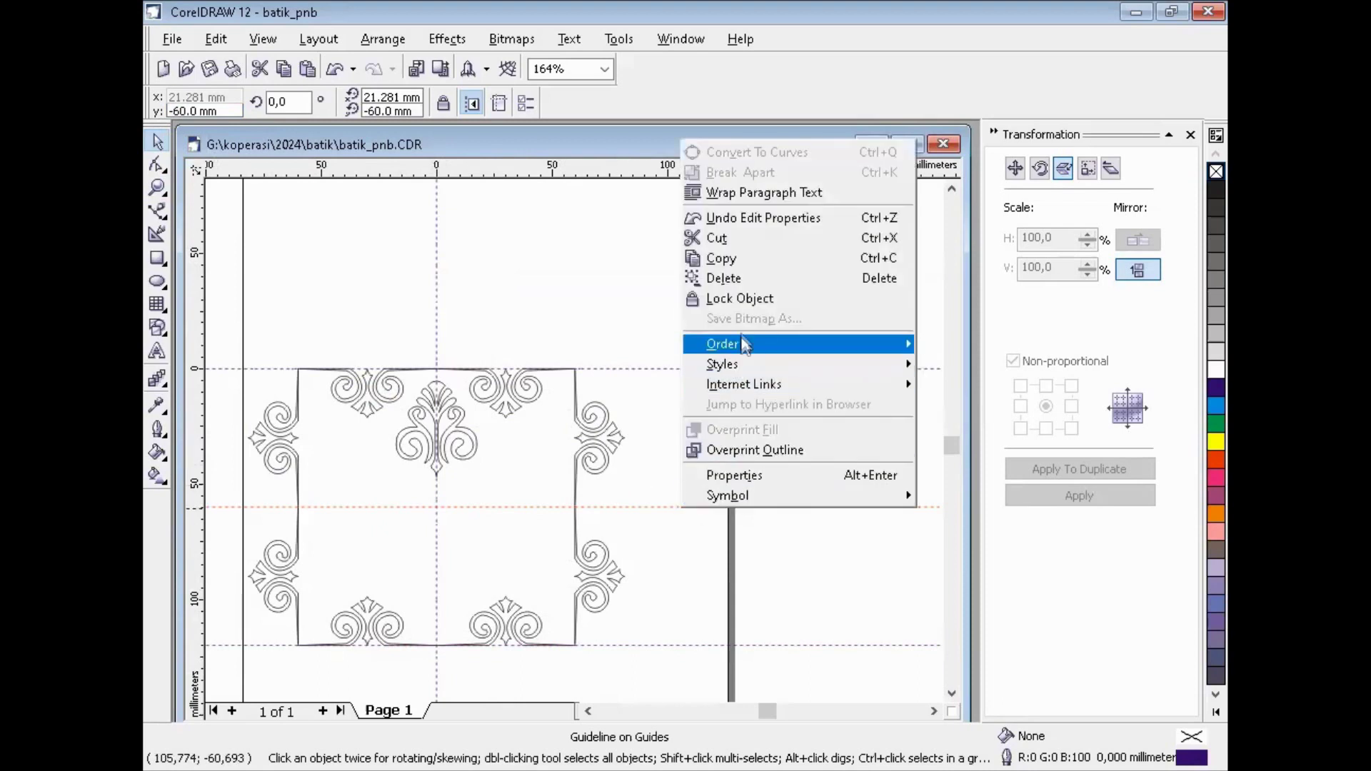
click(756, 296)
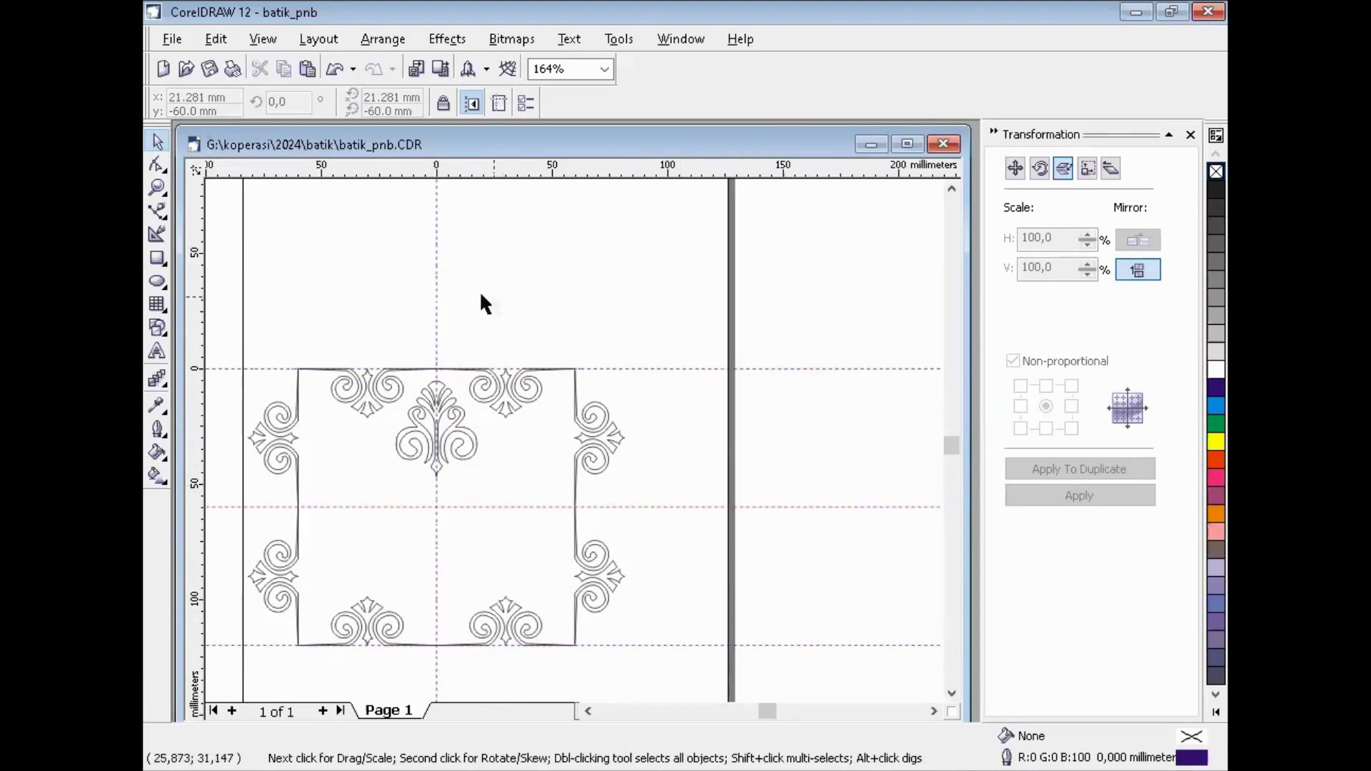
click(435, 289)
right_click(435, 288)
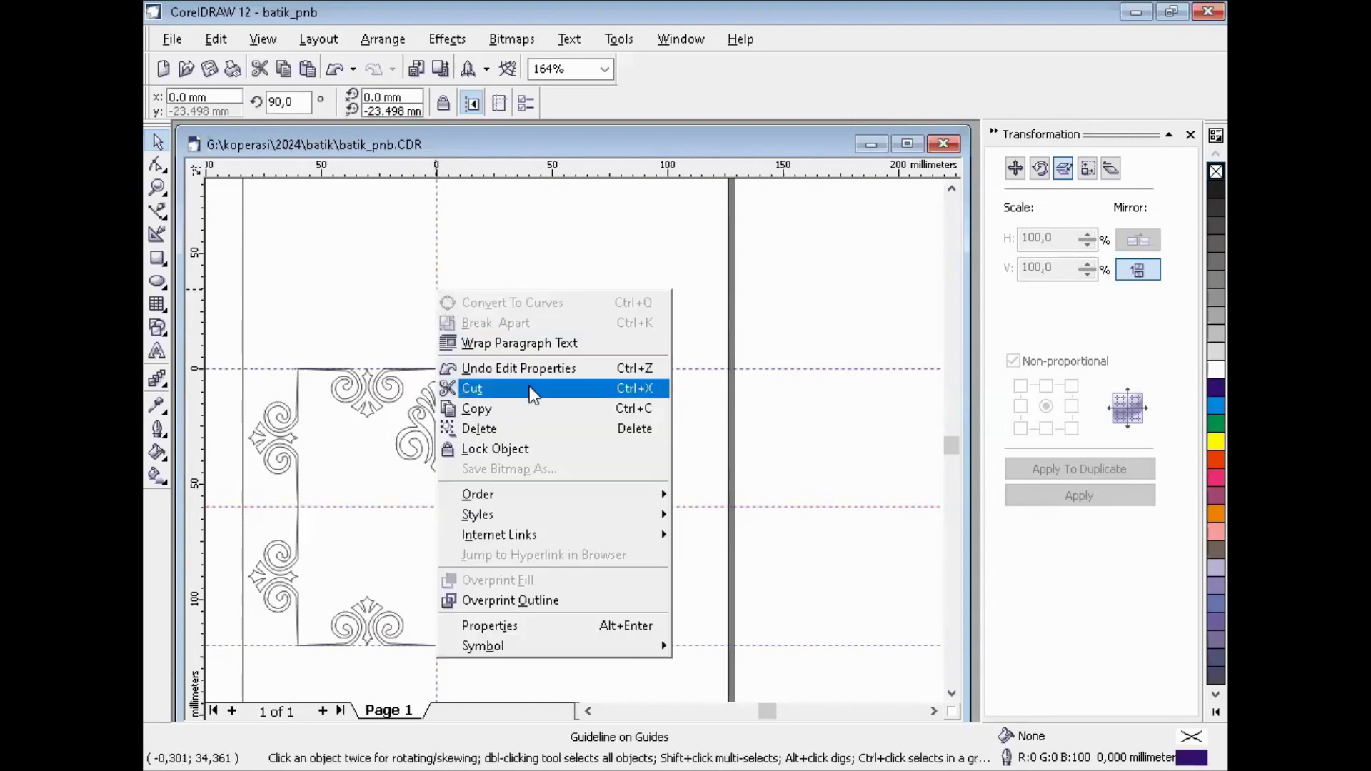
click(537, 445)
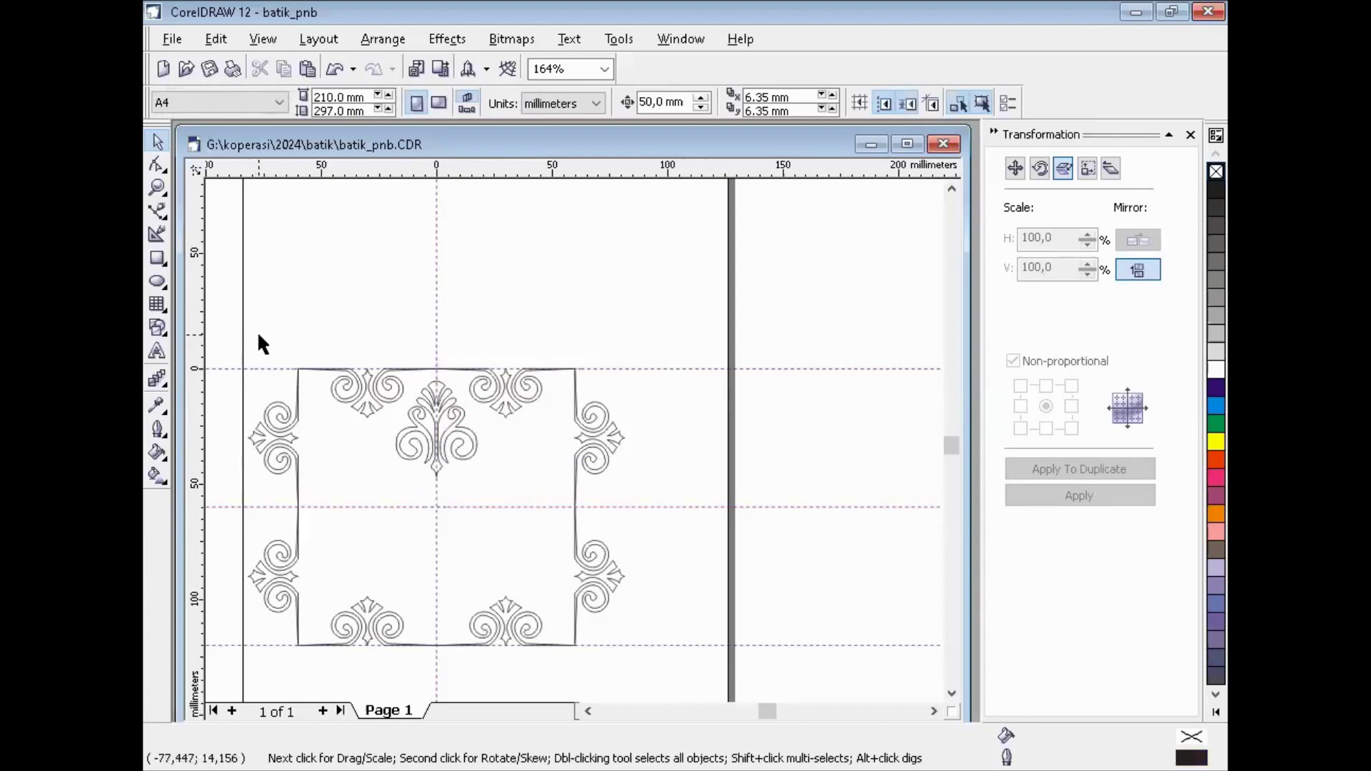
- Mirror the right side strip horizontally and snap its upper end to the top strip's right end so the ornaments face inward
click(576, 435)
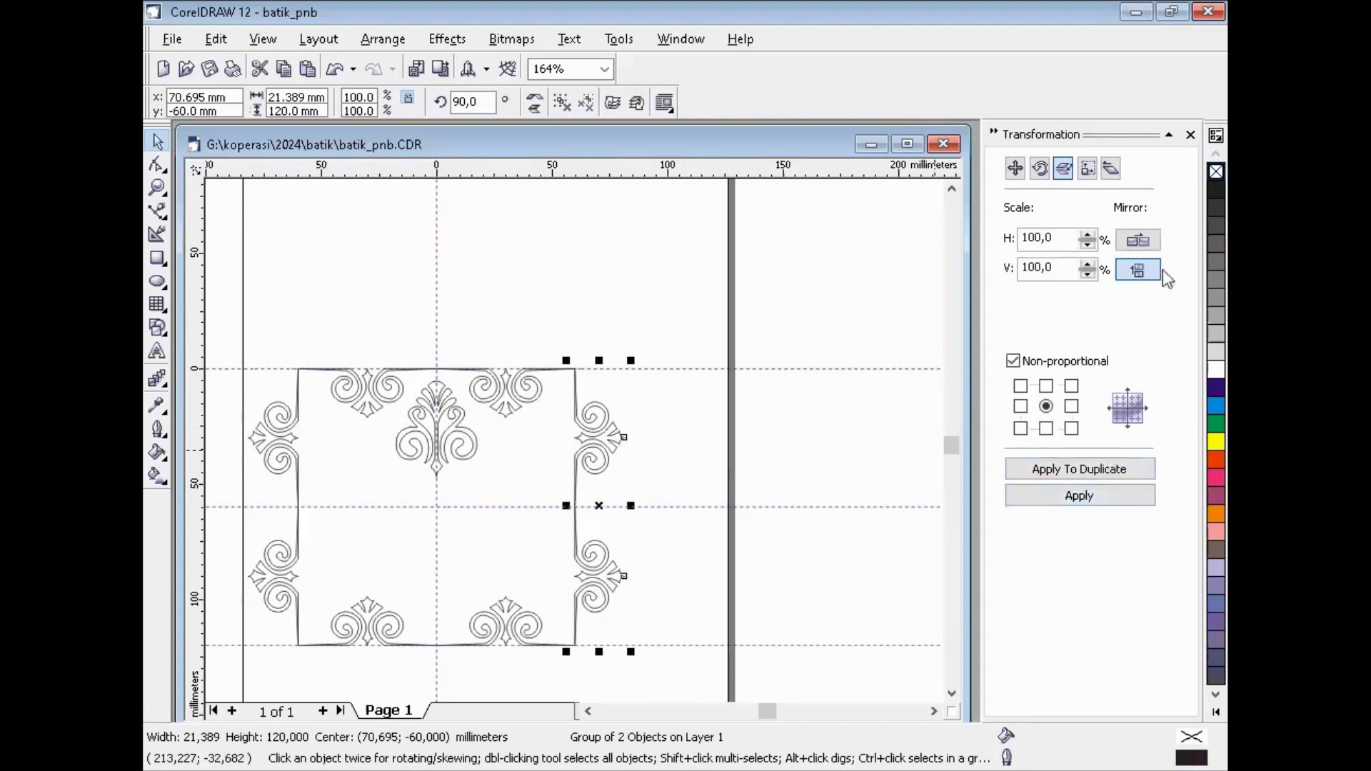
click(1143, 240)
click(1138, 267)
click(1138, 269)
click(1147, 238)
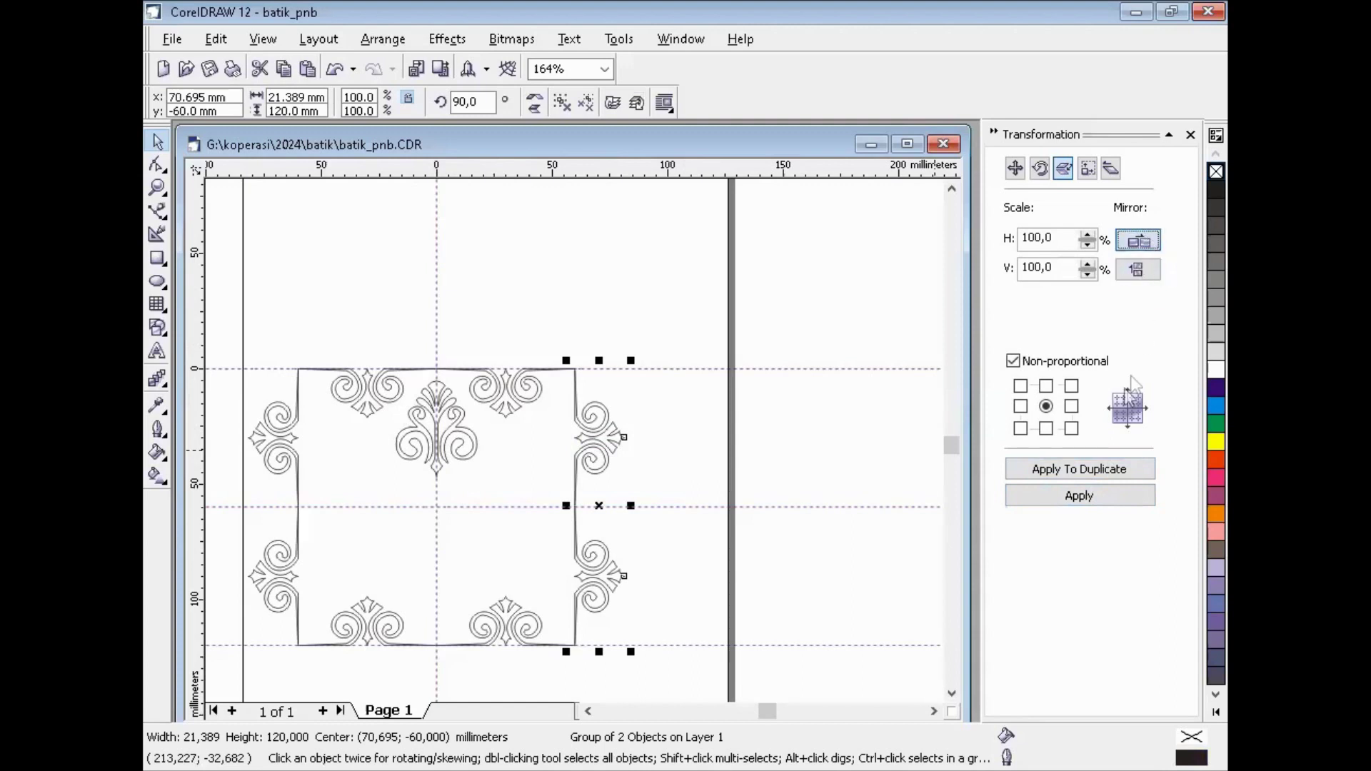
click(1101, 494)
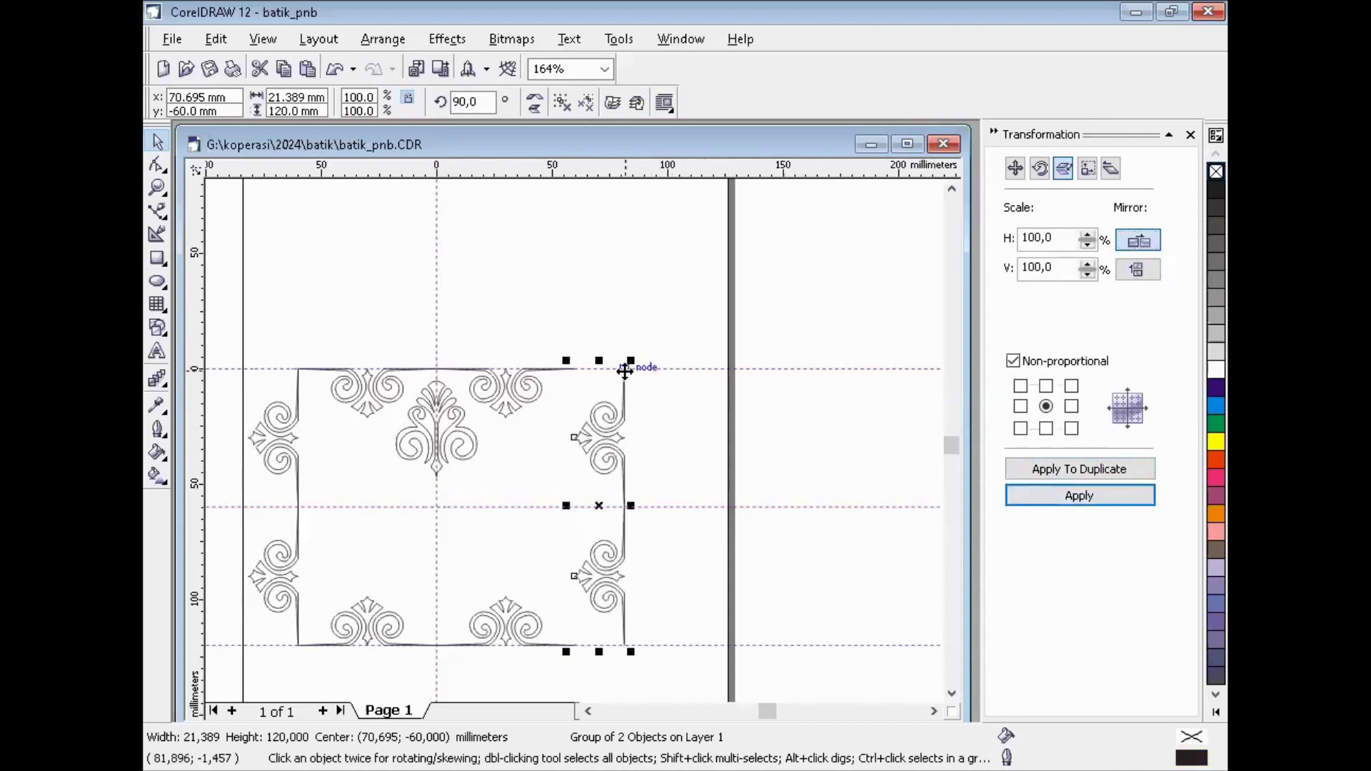
drag(626, 369, 578, 369)
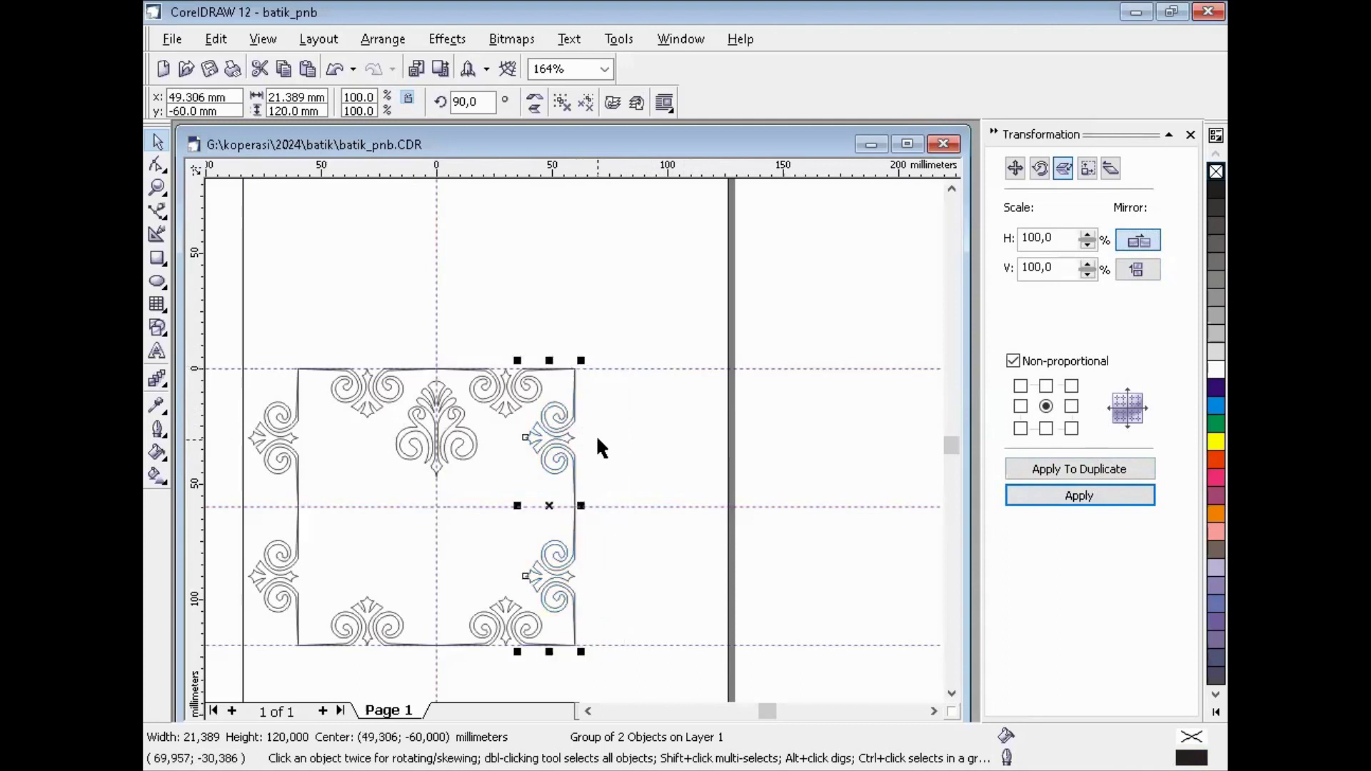
- Mirror the left side strip horizontally and snap its upper end to the top strip's left end
click(287, 441)
click(1108, 499)
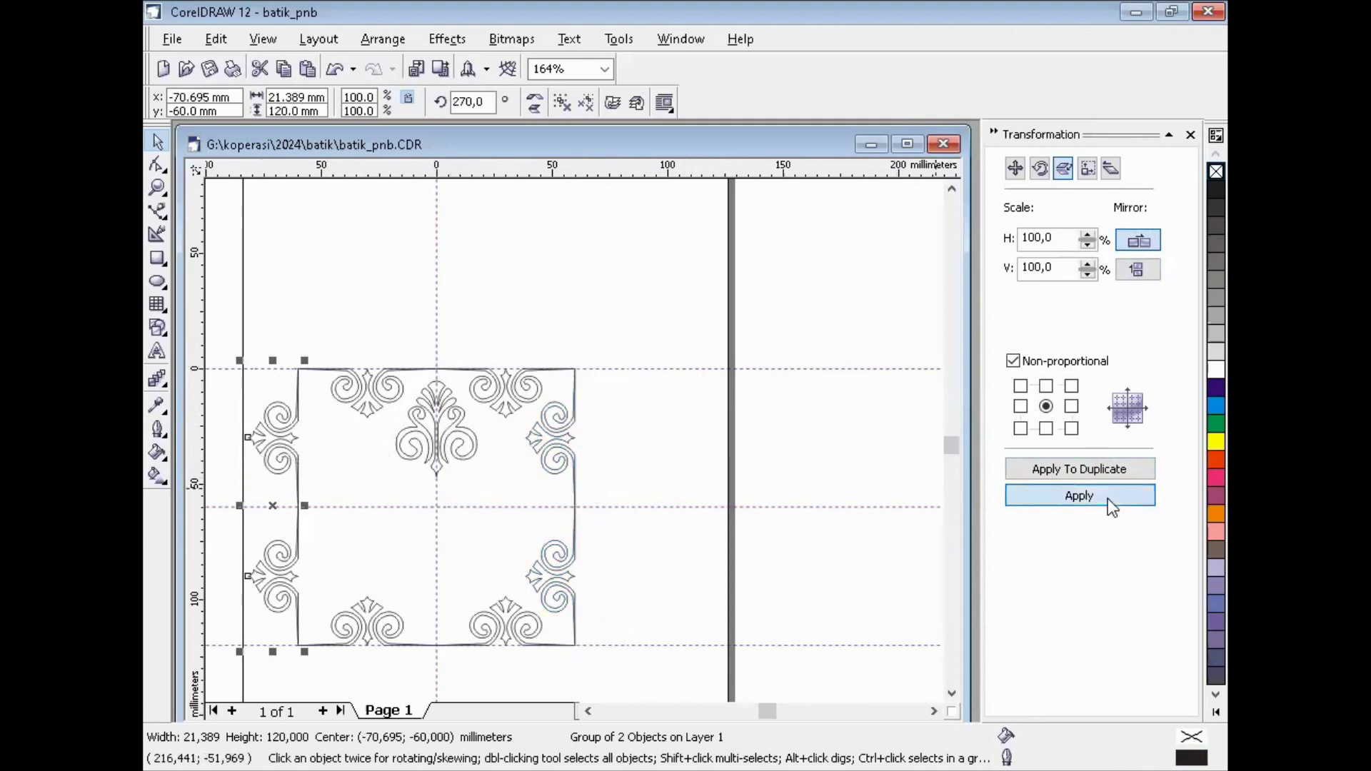
drag(249, 370, 298, 369)
click(598, 520)
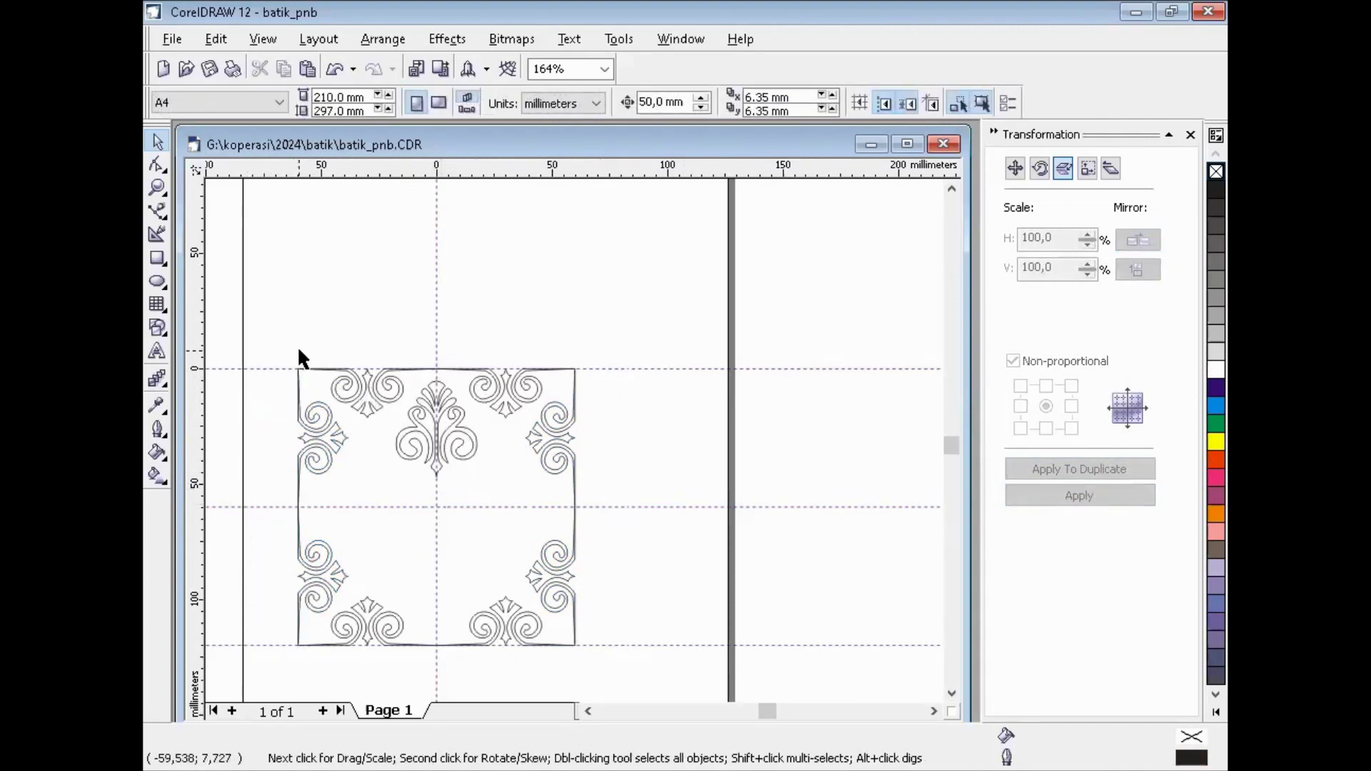
- Set the ruler origin at the frame's centre, where the vertical and middle horizontal guidelines cross
key(z)
drag(264, 341, 604, 658)
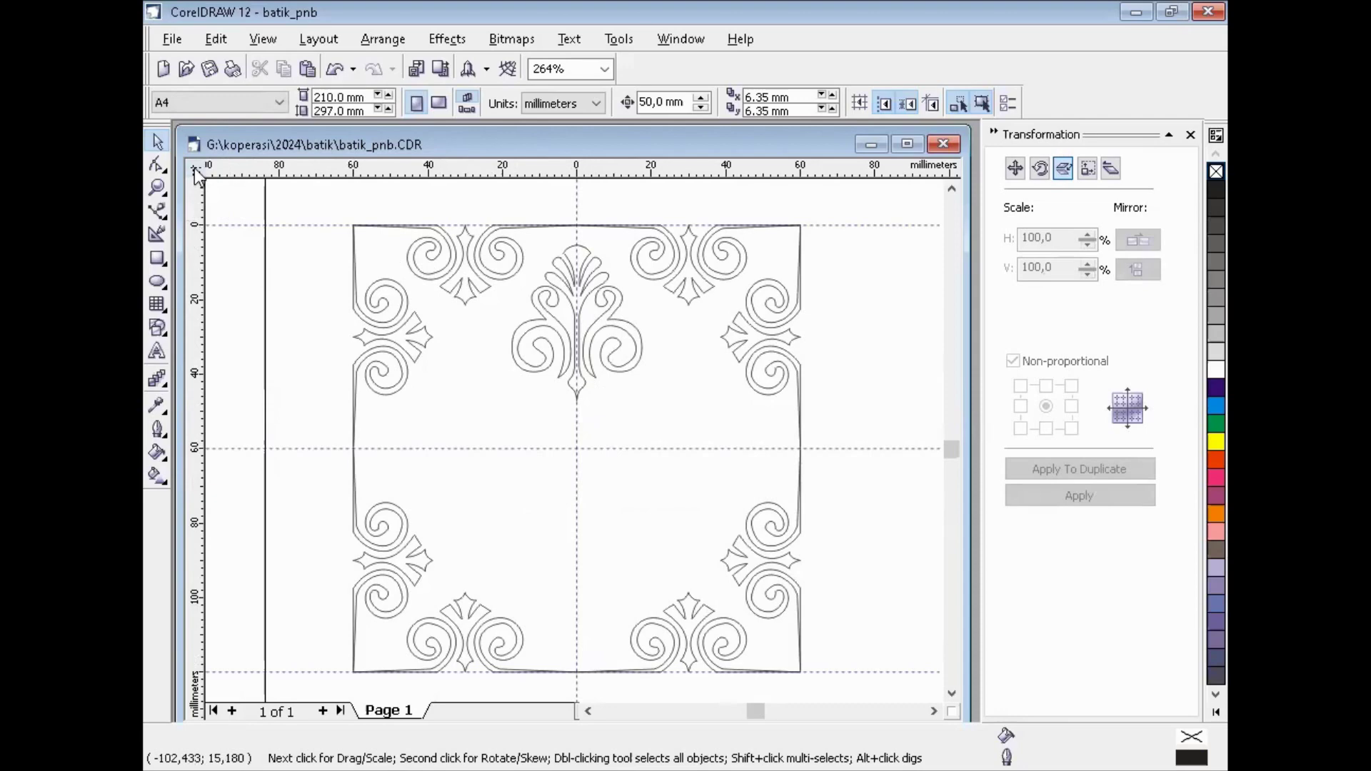
drag(195, 170, 575, 449)
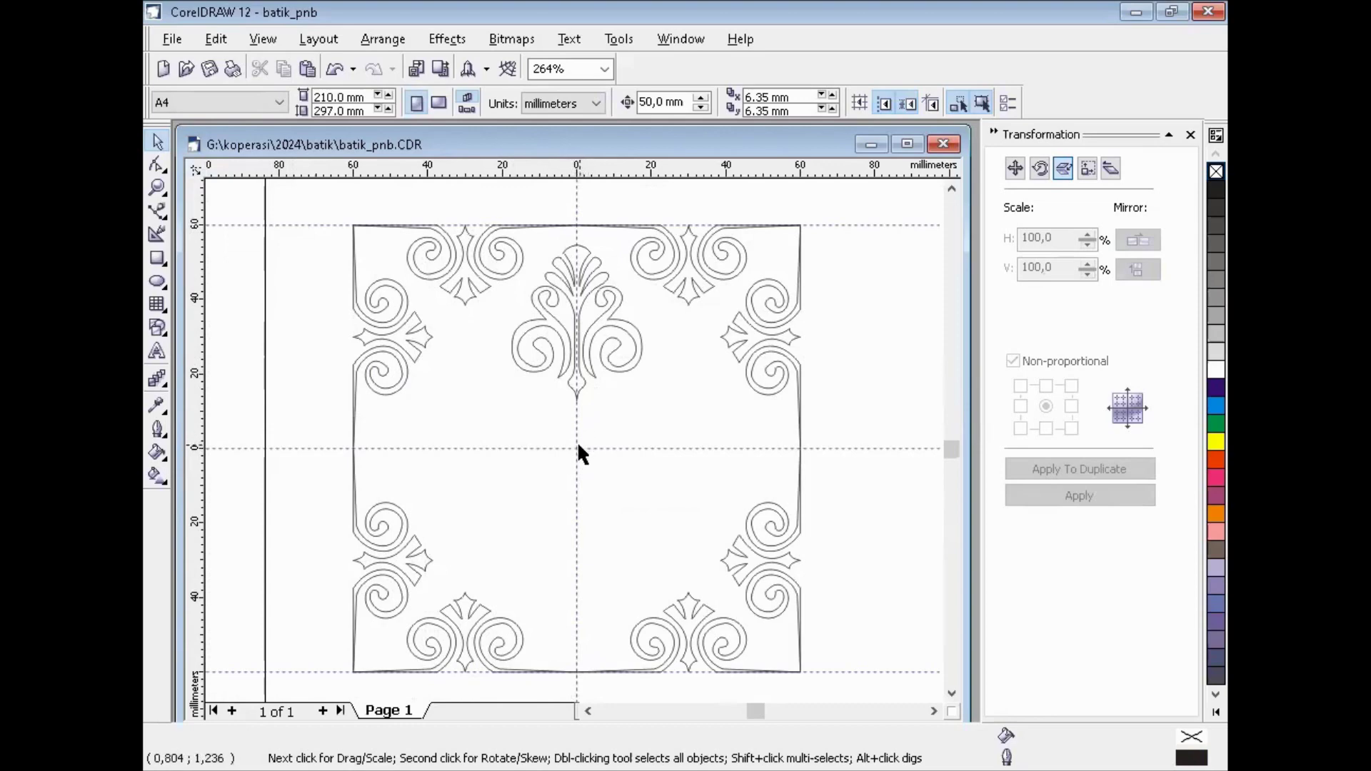
- Duplicate the upper inner motif three times, rotating each copy another 90 degrees around the centre at H 0, V 0 mm
click(604, 295)
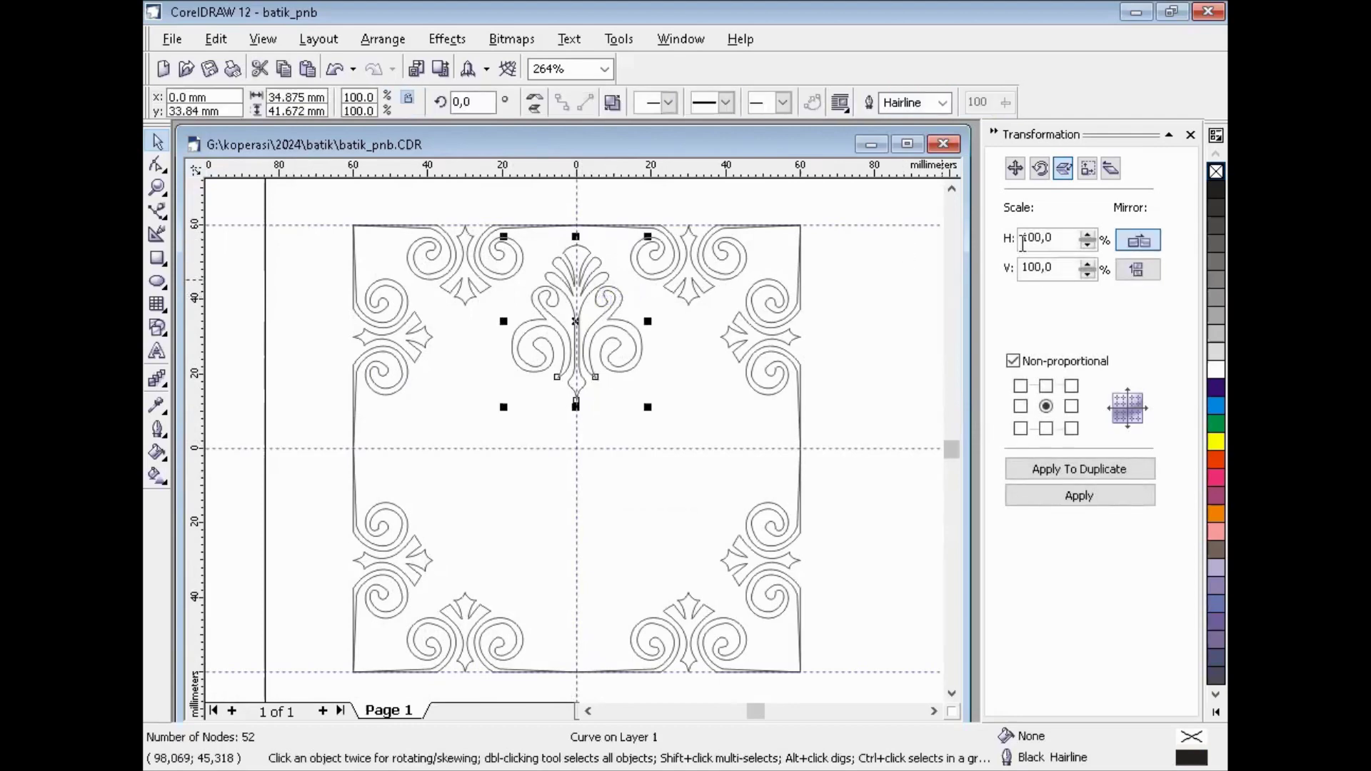
click(1040, 171)
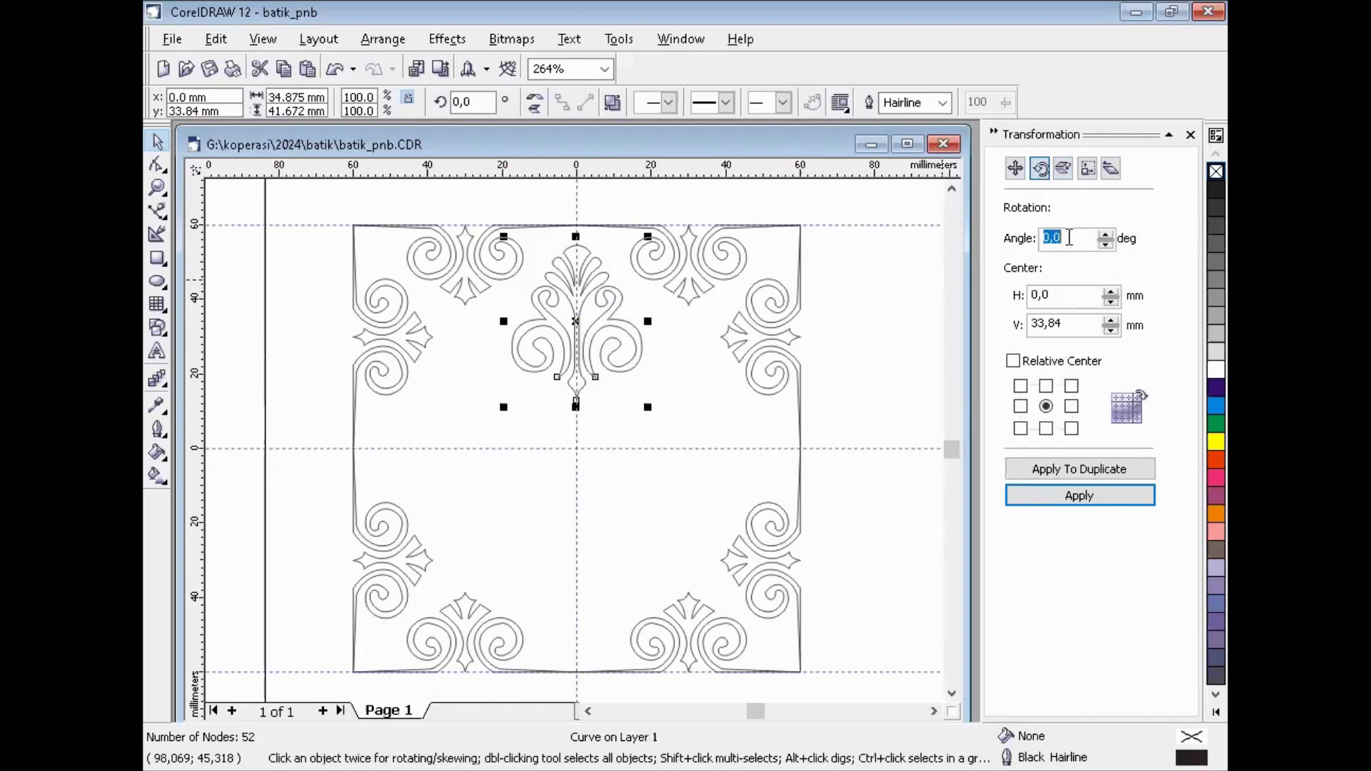
text(90)
click(1073, 322)
double_click(1073, 323)
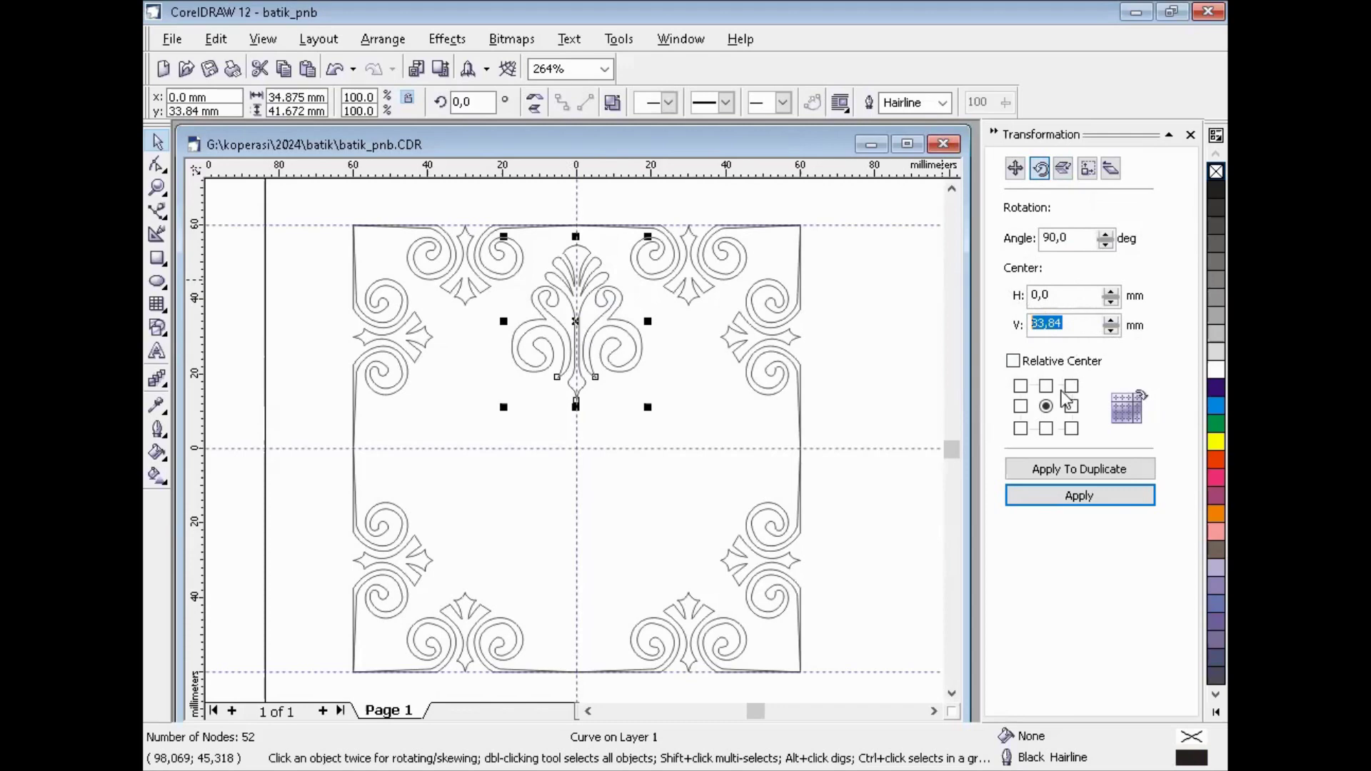
text(0)
key(Tab)
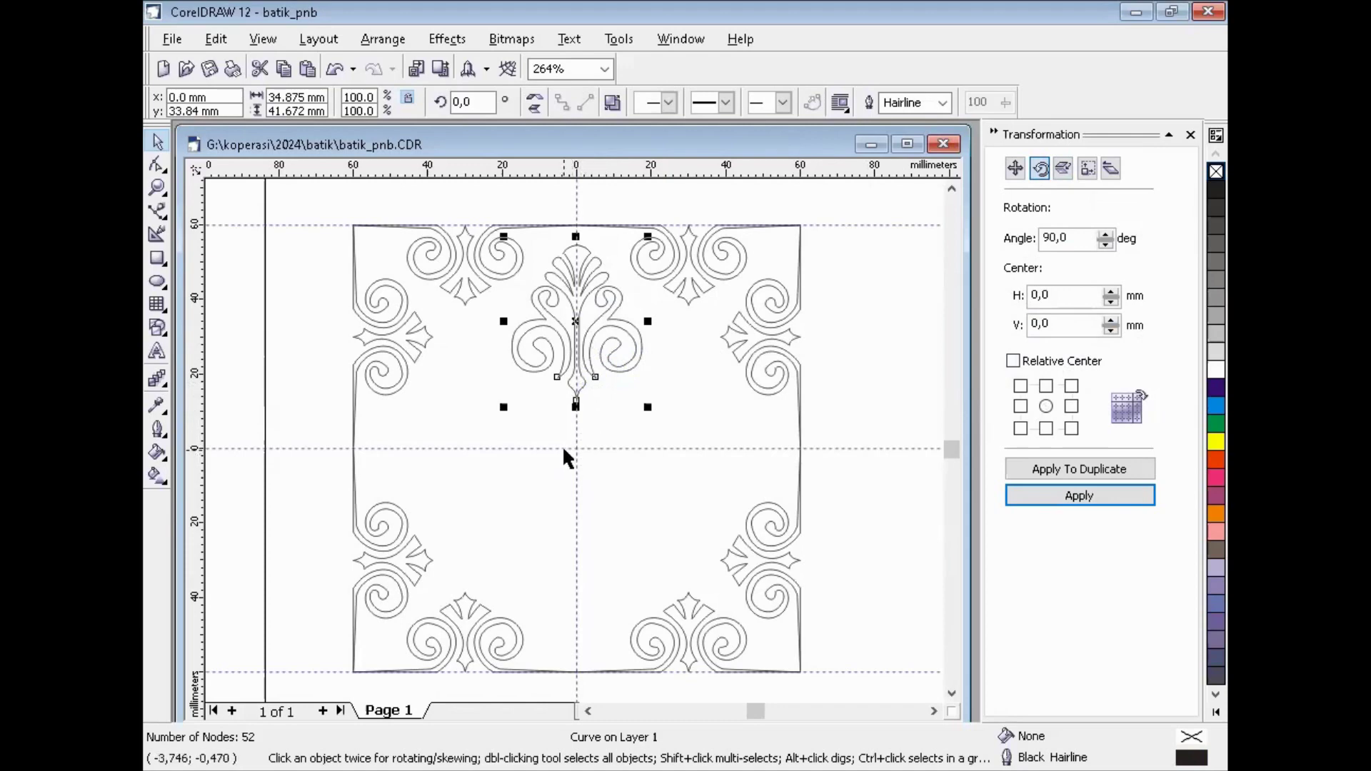
click(1067, 468)
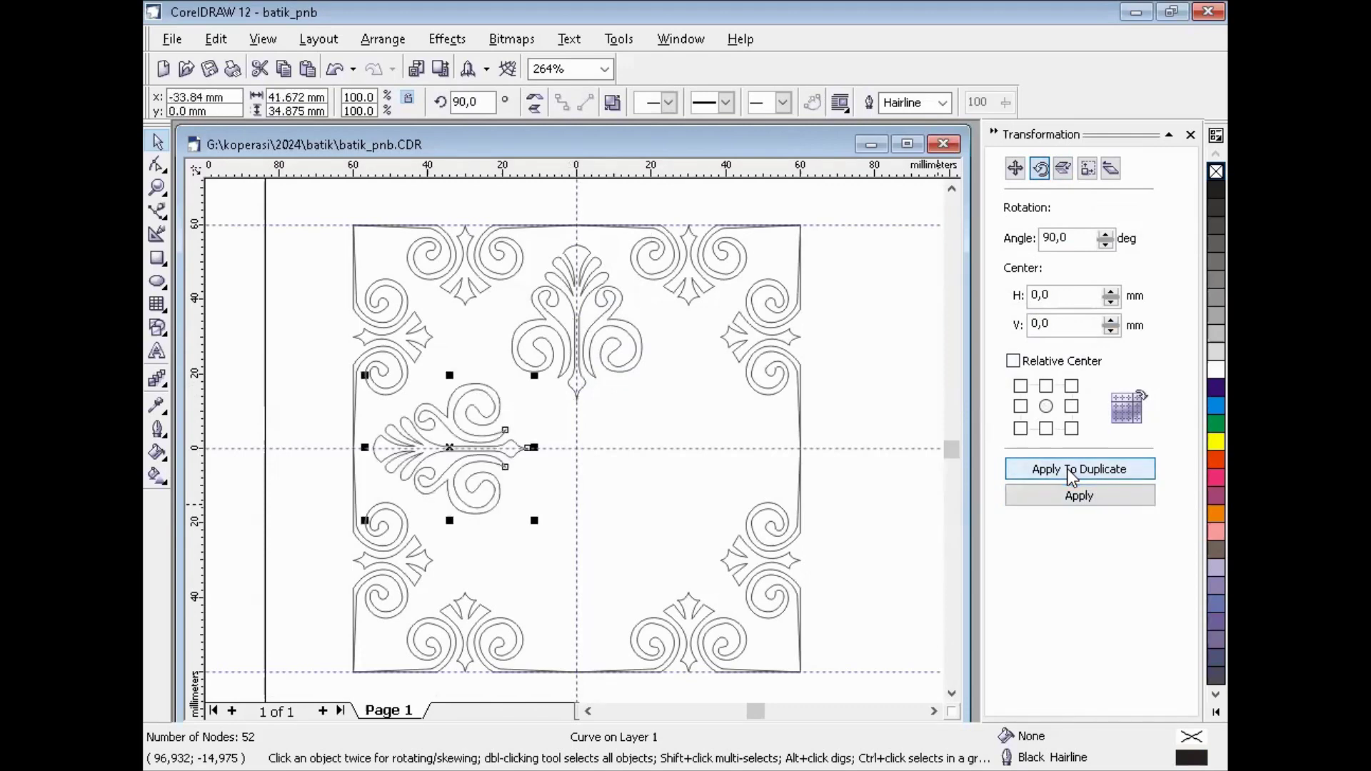
click(1066, 469)
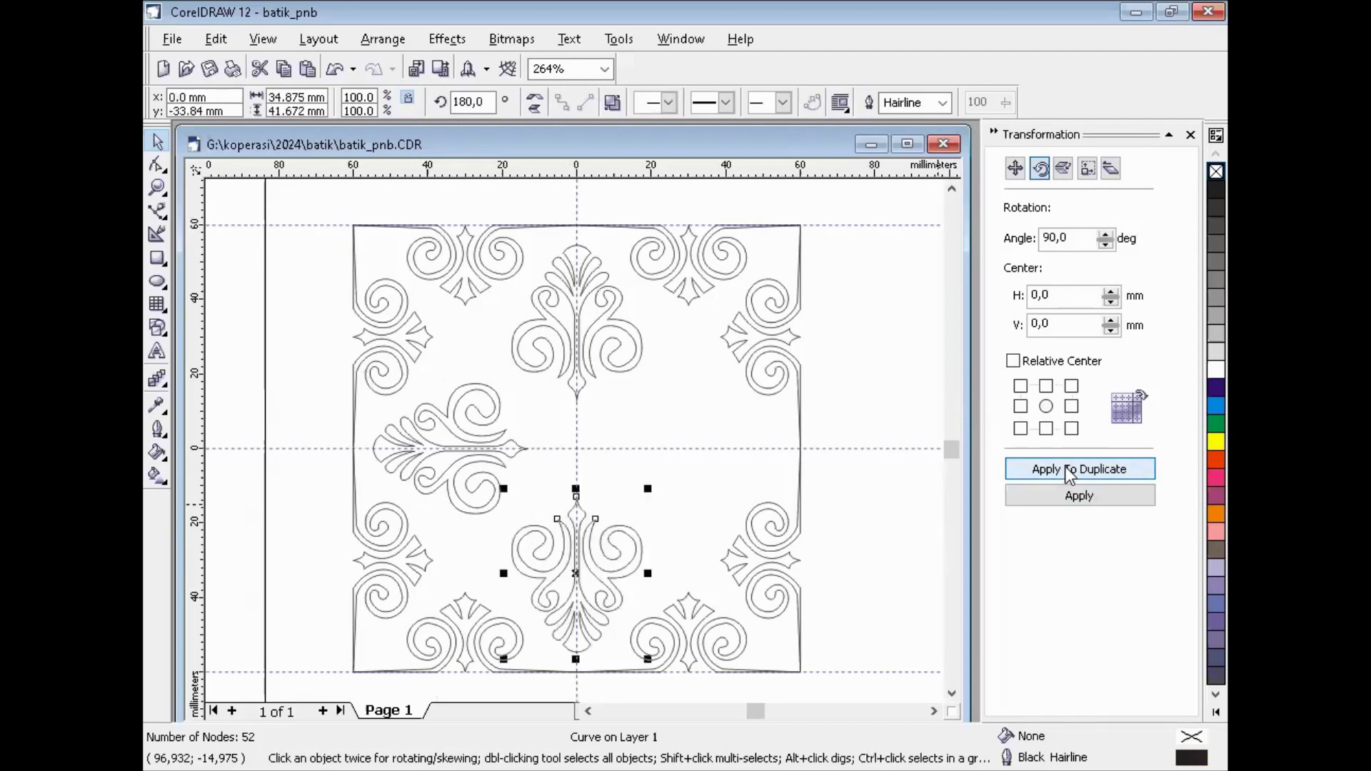
click(1068, 470)
click(854, 353)
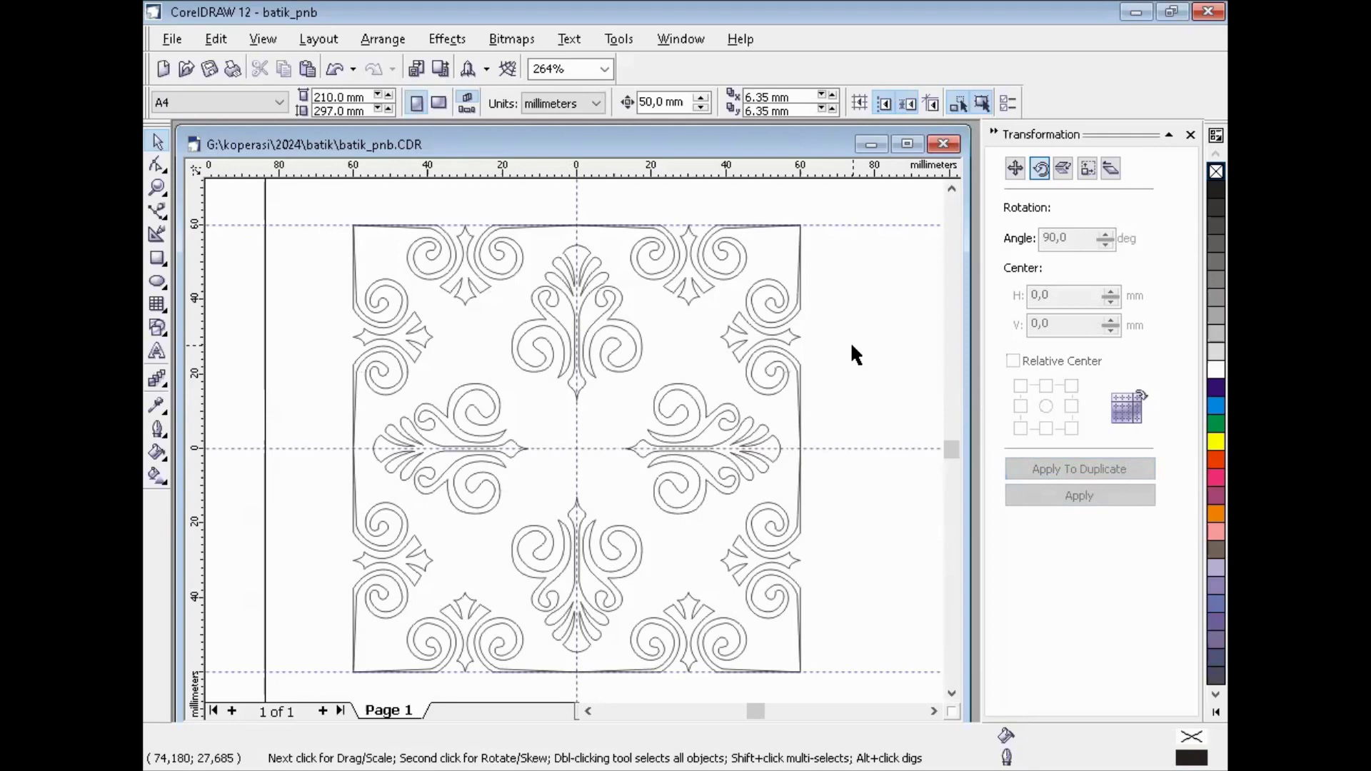
click(727, 268)
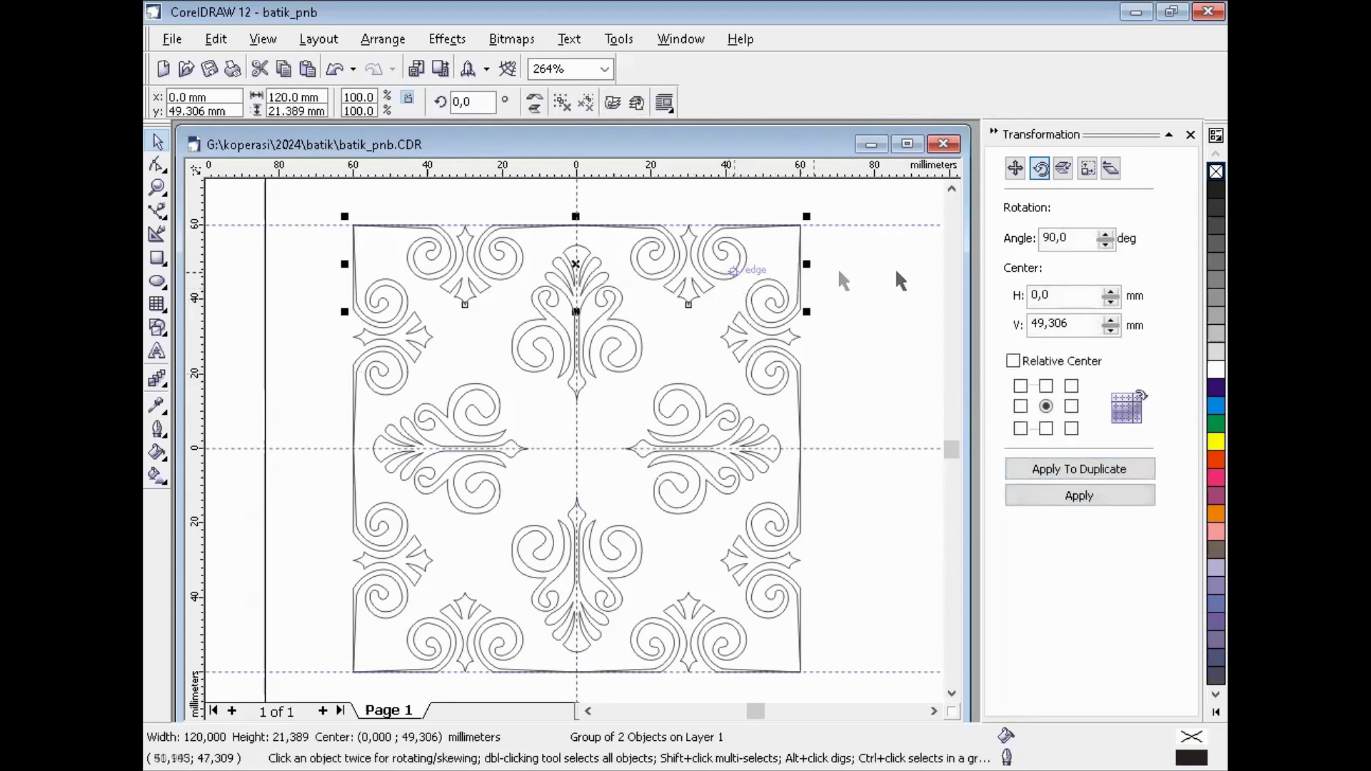
click(1064, 171)
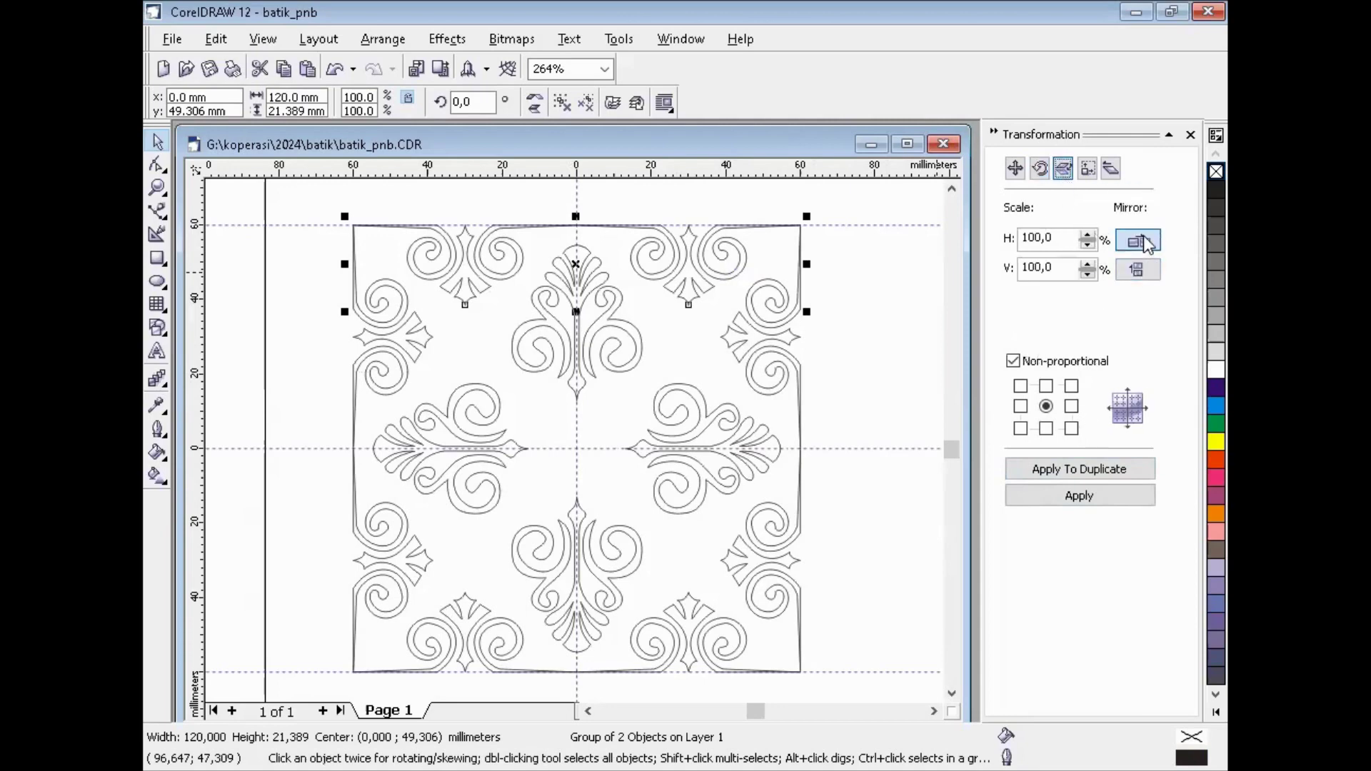
click(778, 285)
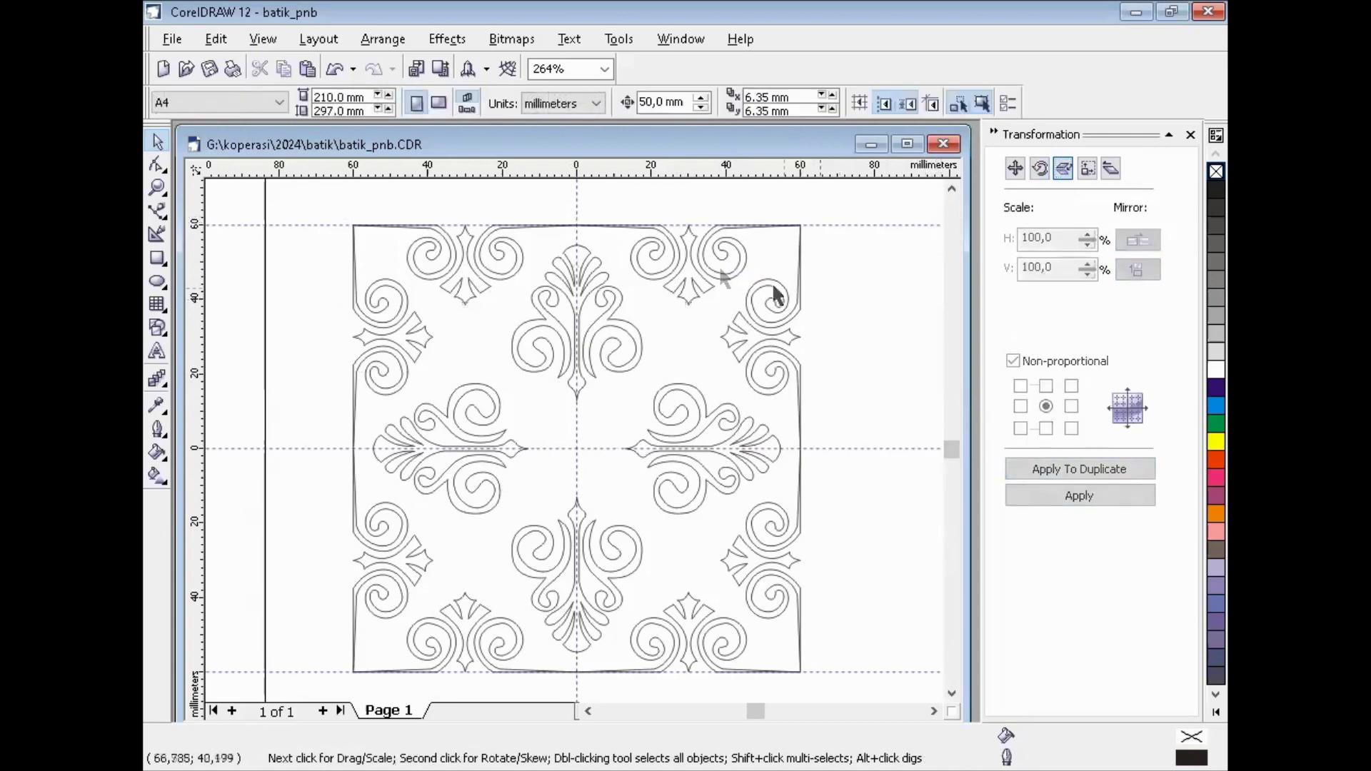
click(264, 40)
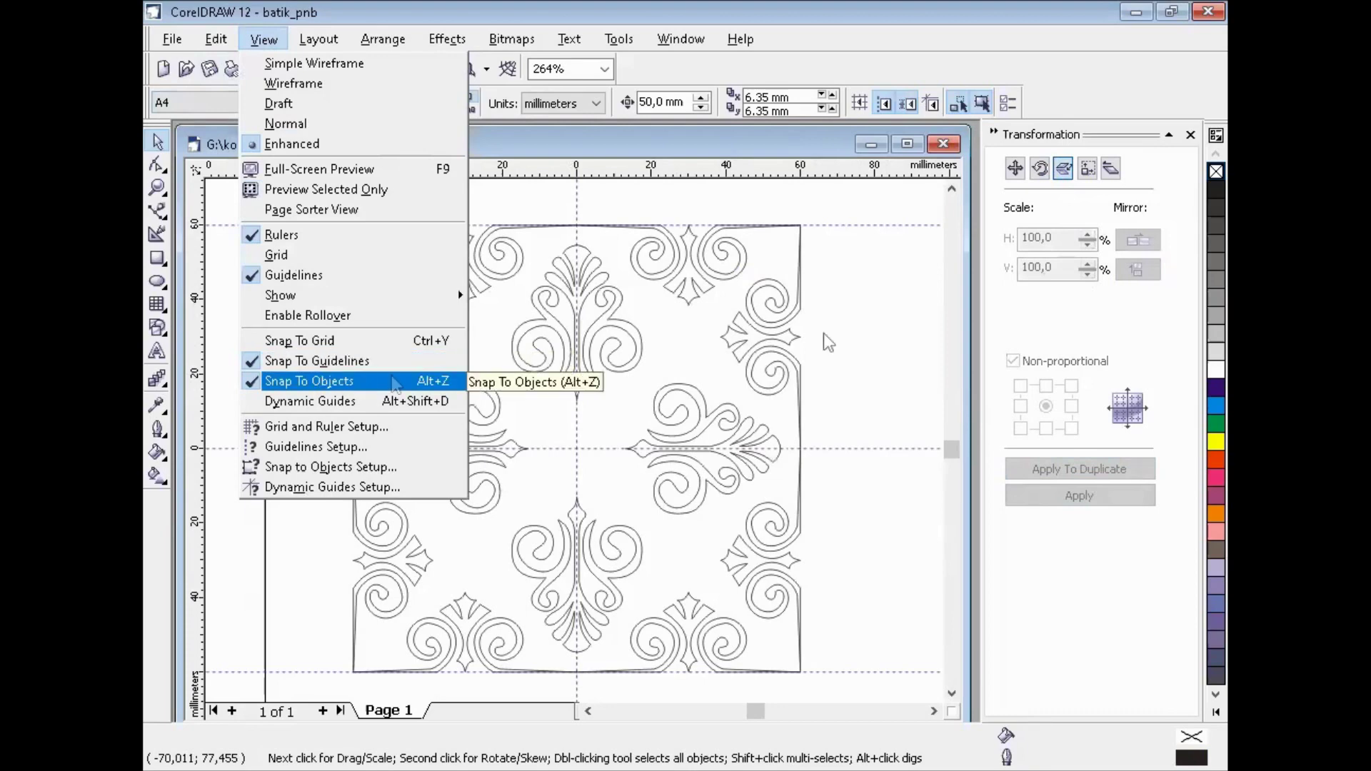
click(862, 342)
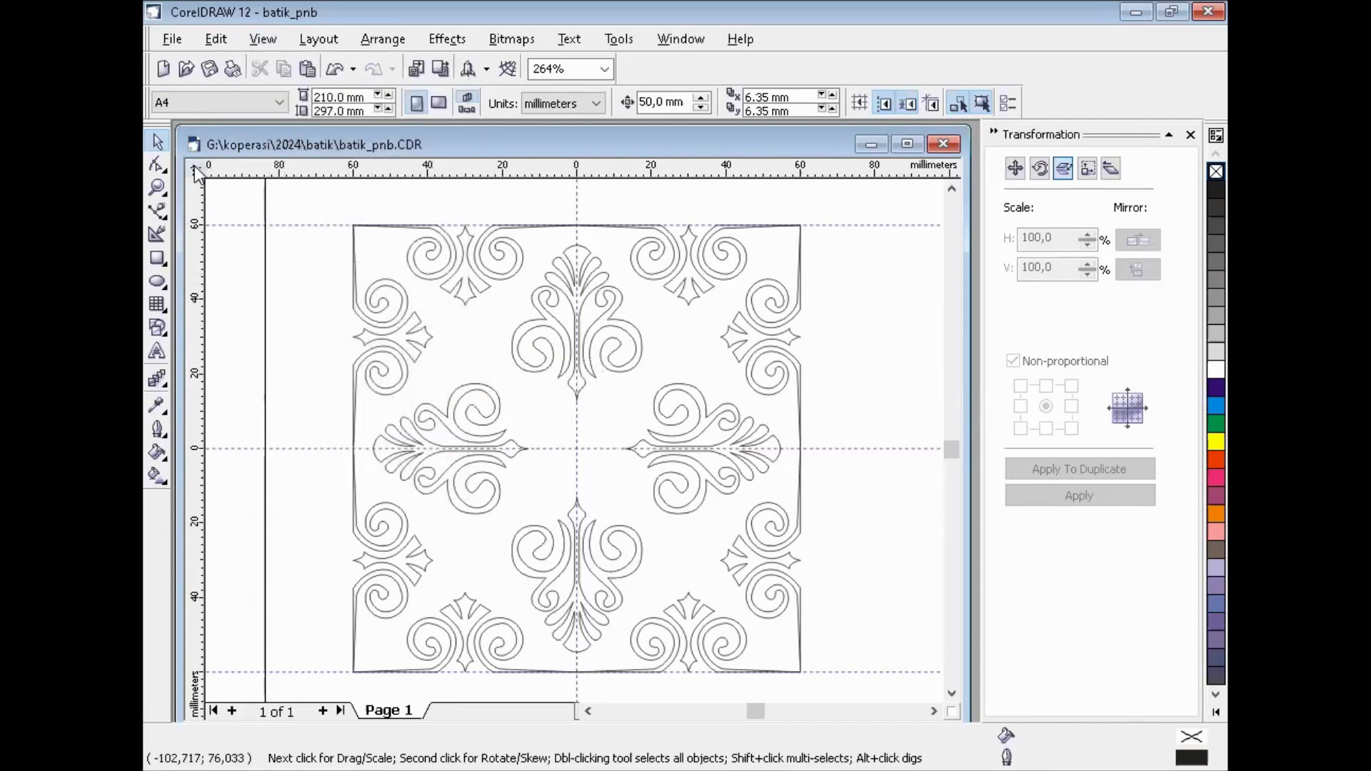
drag(198, 174, 576, 446)
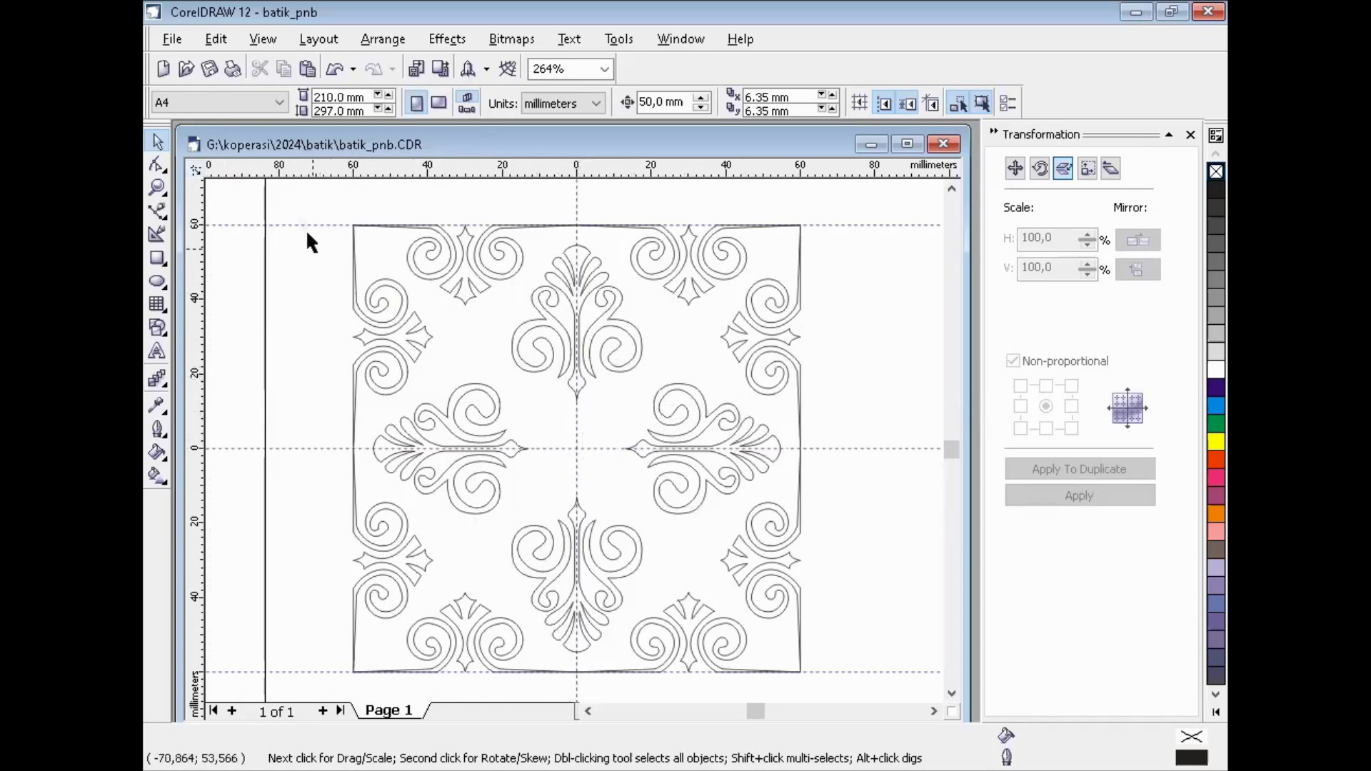
- Select all the ornaments of the square pattern, ungroup them completely and combine them into a single curve
drag(306, 194, 841, 689)
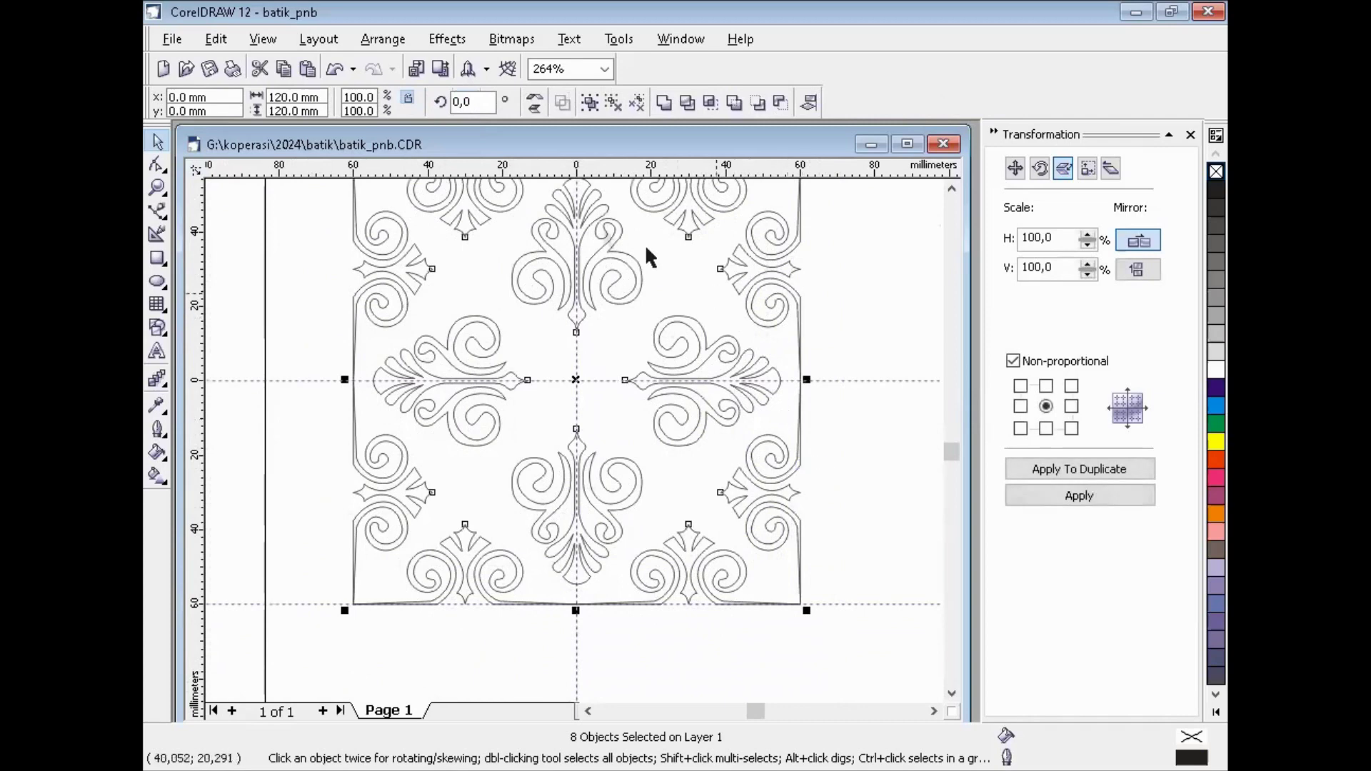
click(370, 40)
click(469, 190)
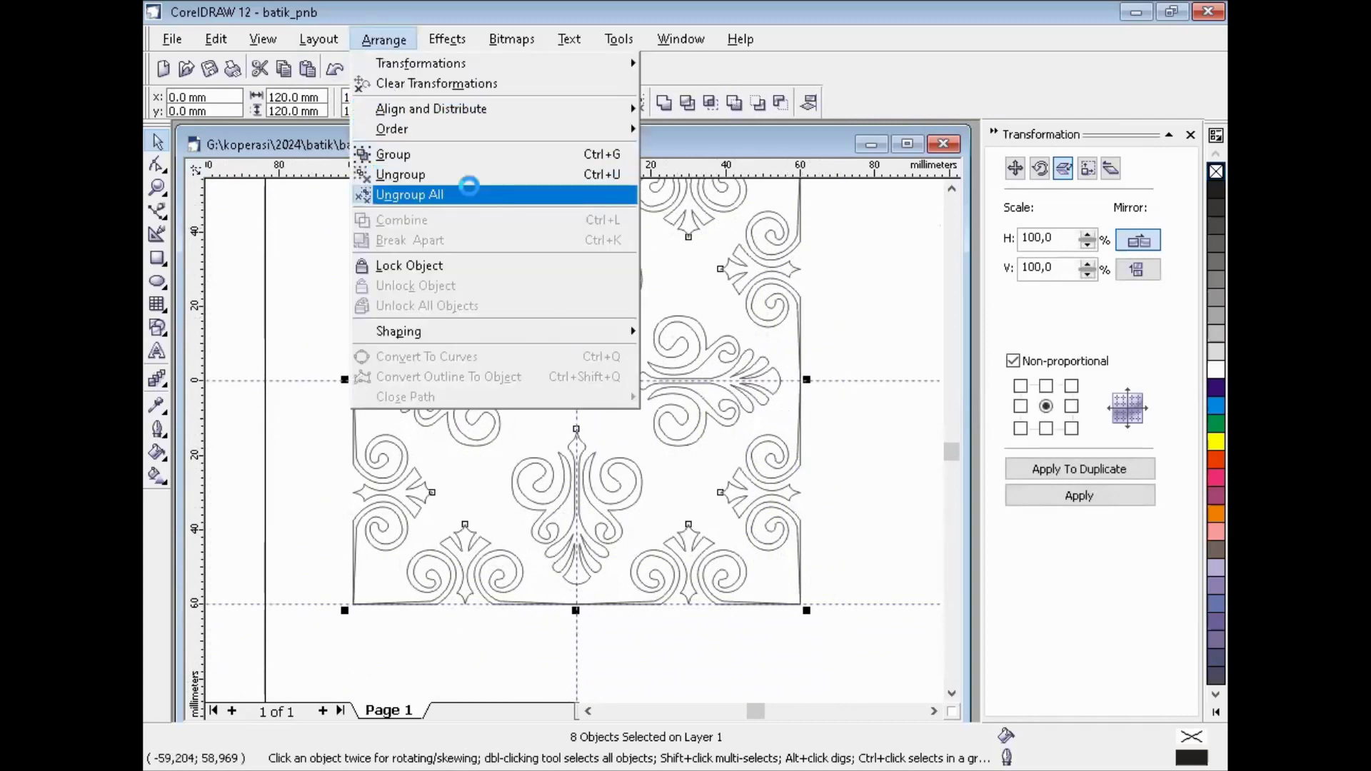
click(389, 42)
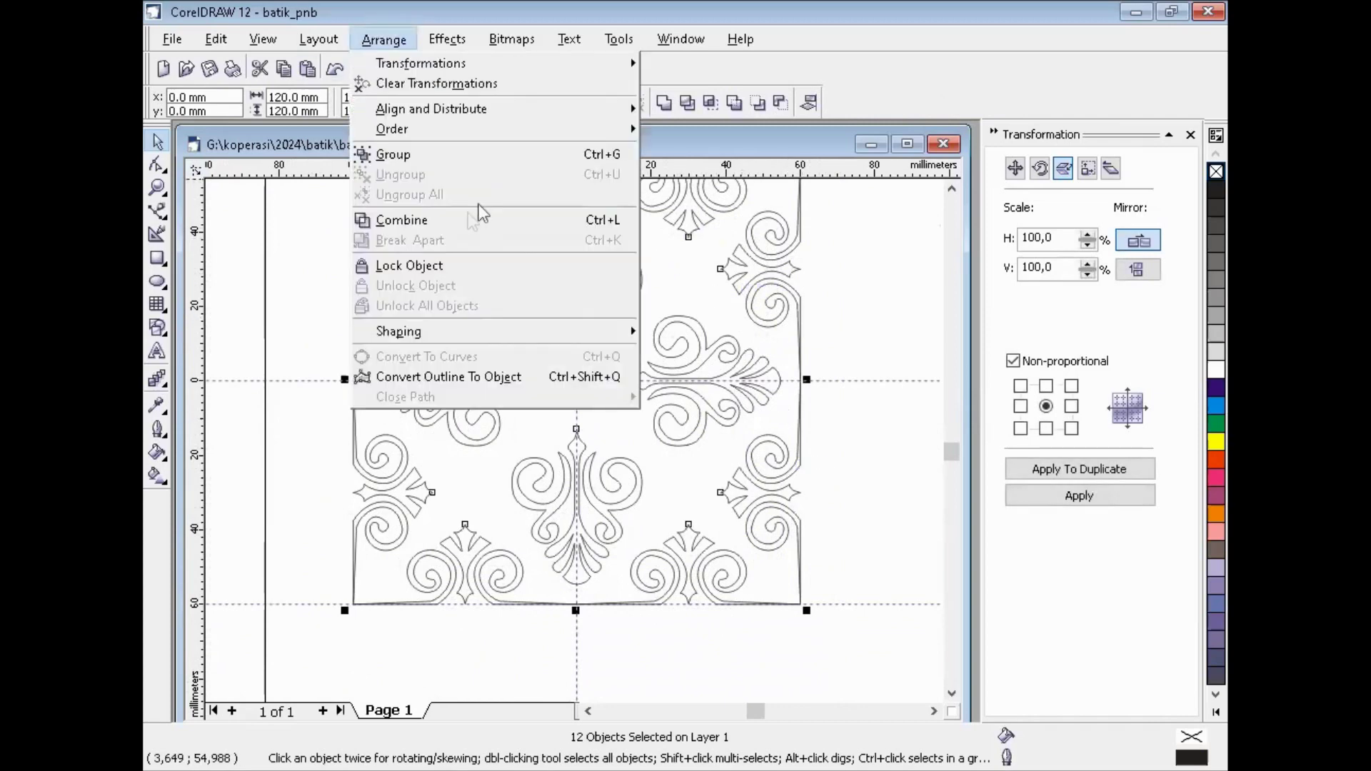
click(858, 314)
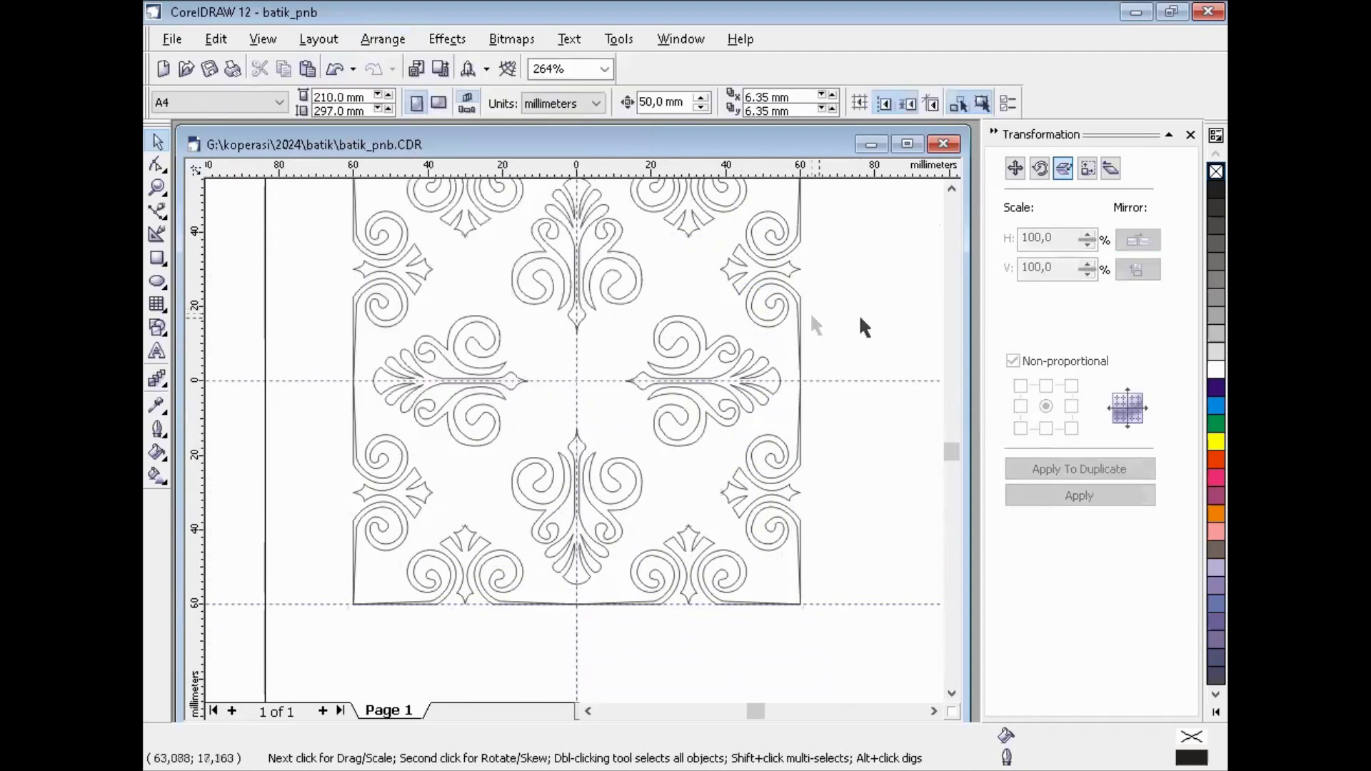
- Fill the combined pattern with 50% Black after trying 10% and 20% Black, and set its outline to None
click(953, 190)
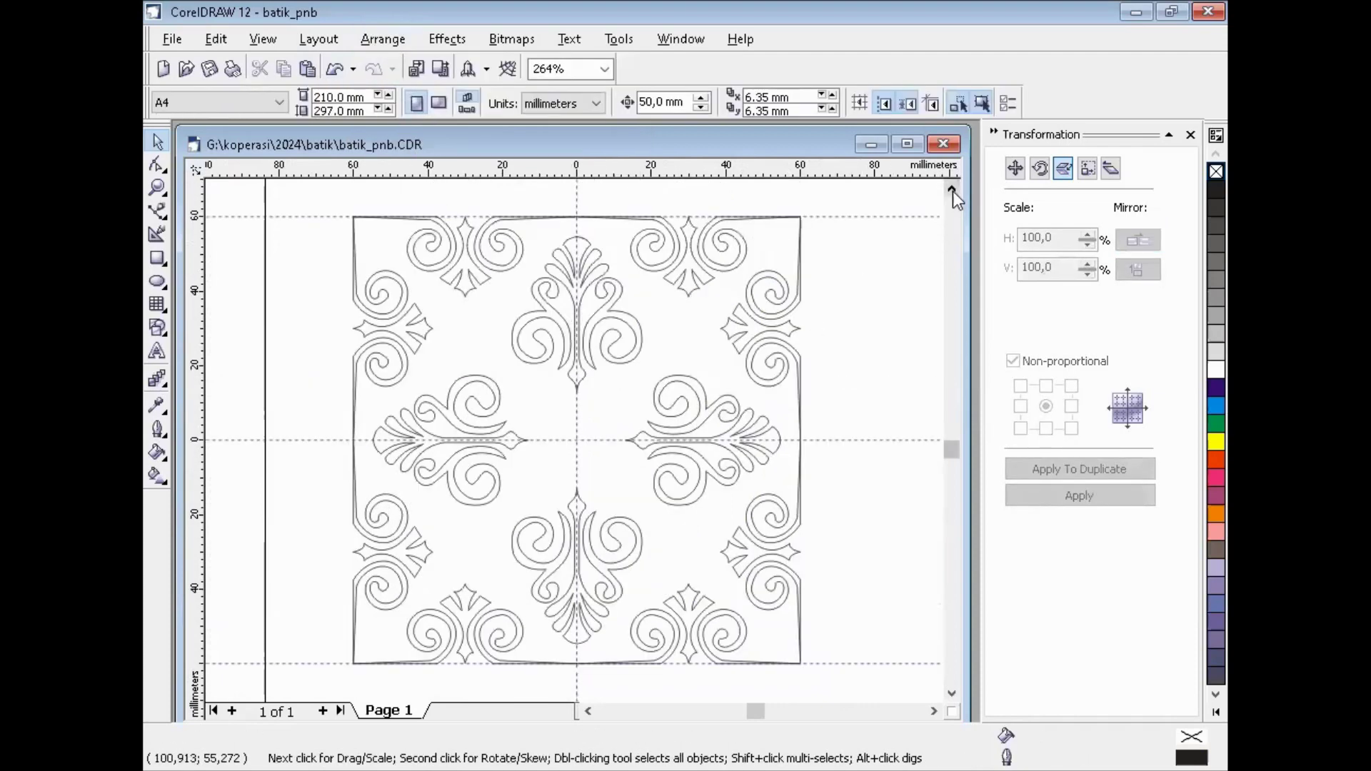
click(695, 262)
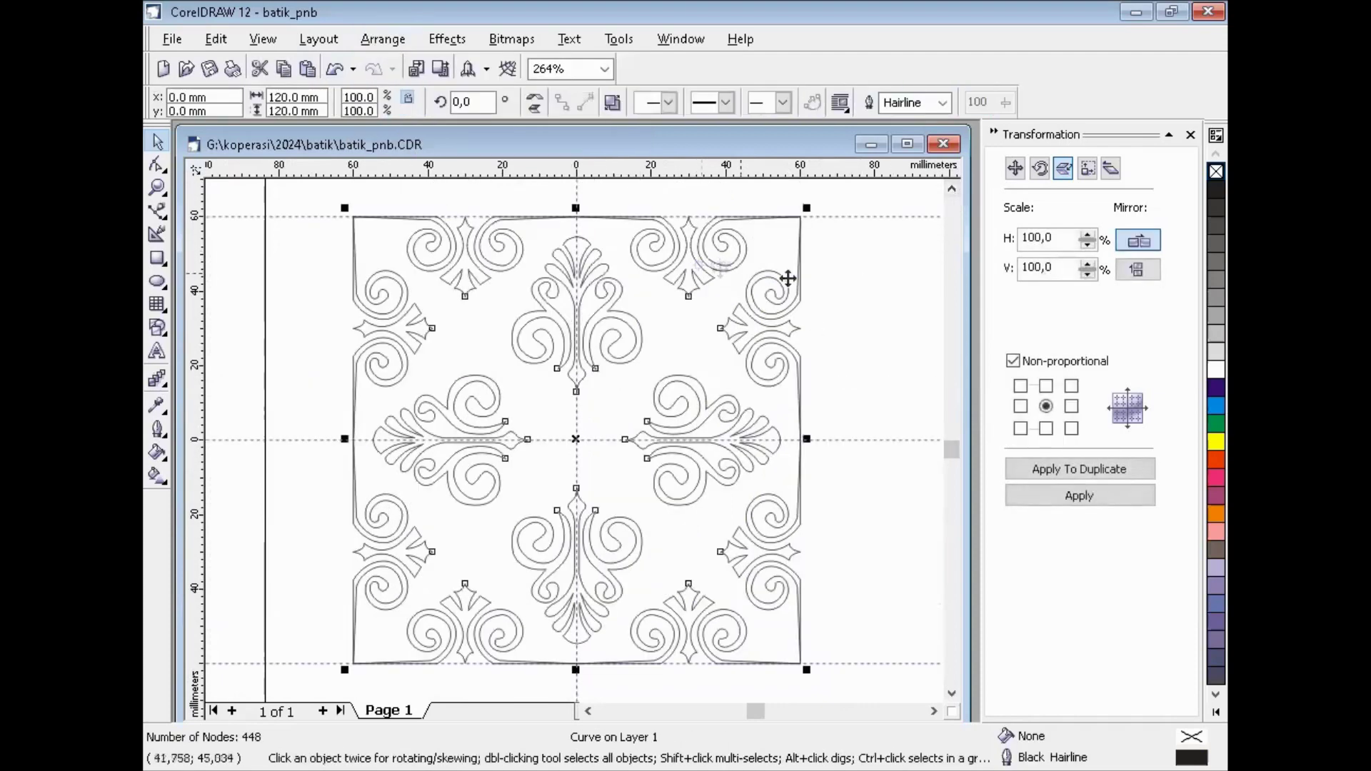
click(1217, 353)
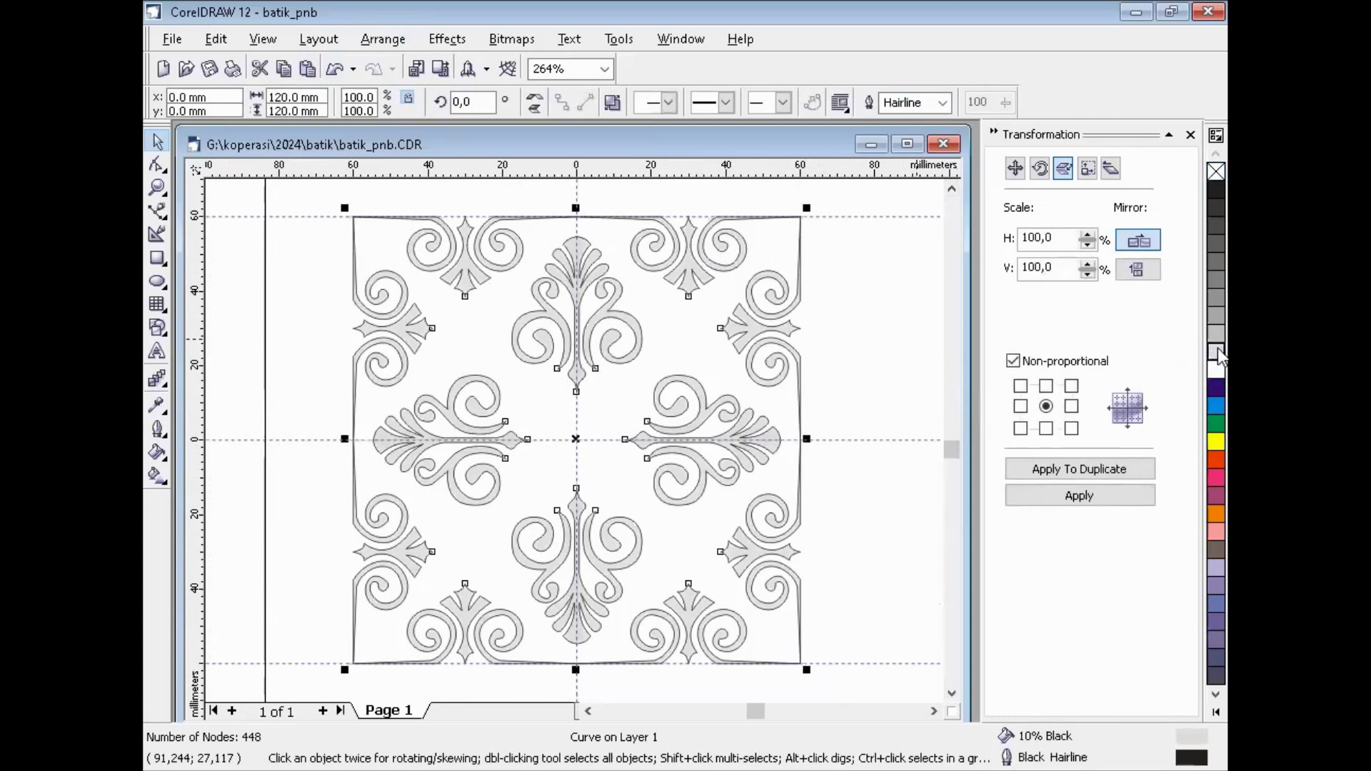
click(921, 103)
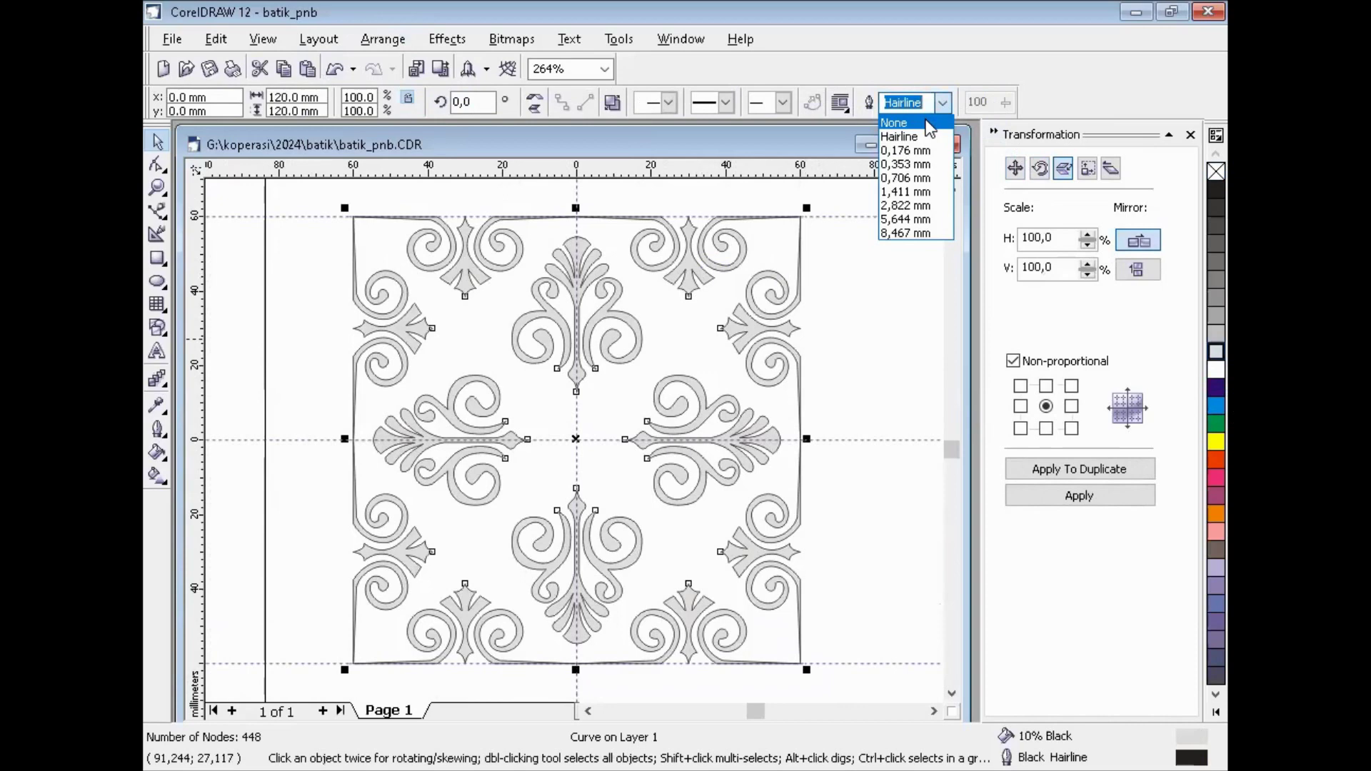
click(900, 123)
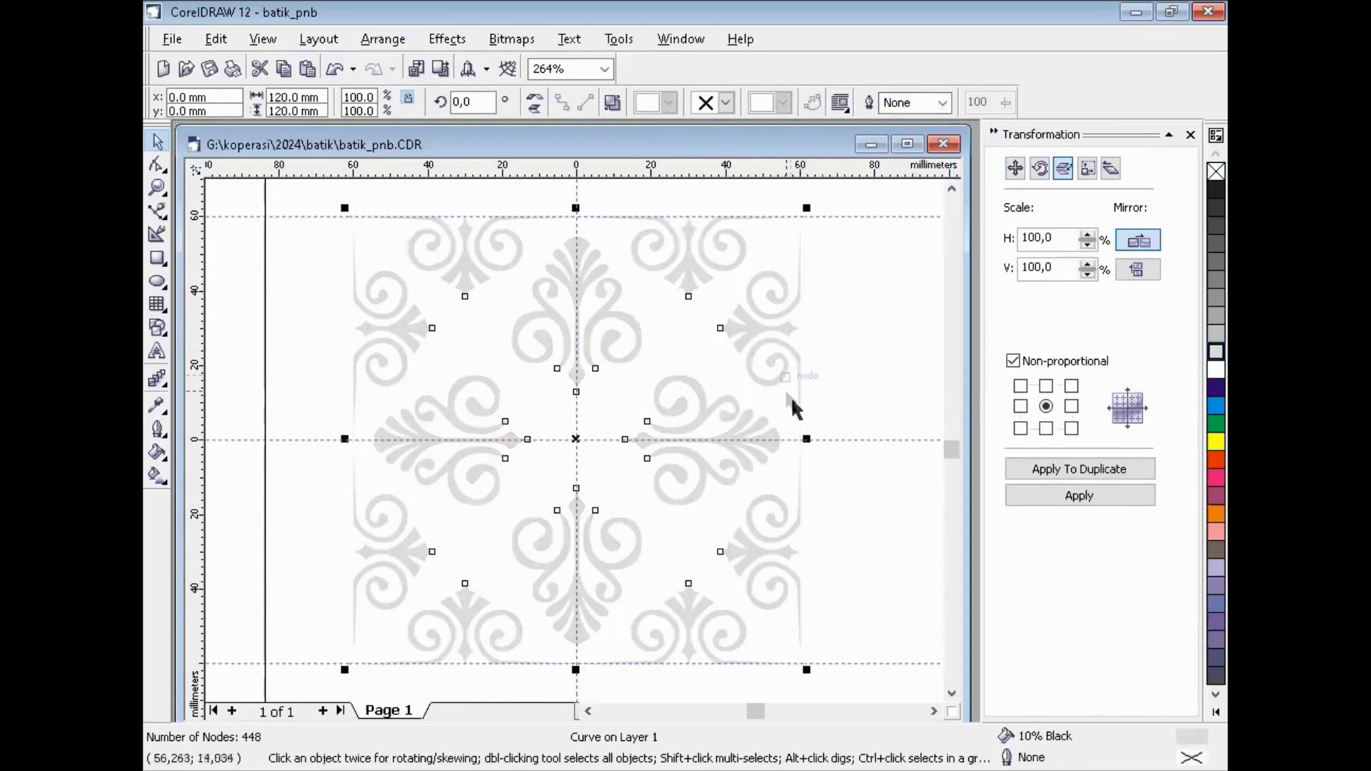
click(1216, 334)
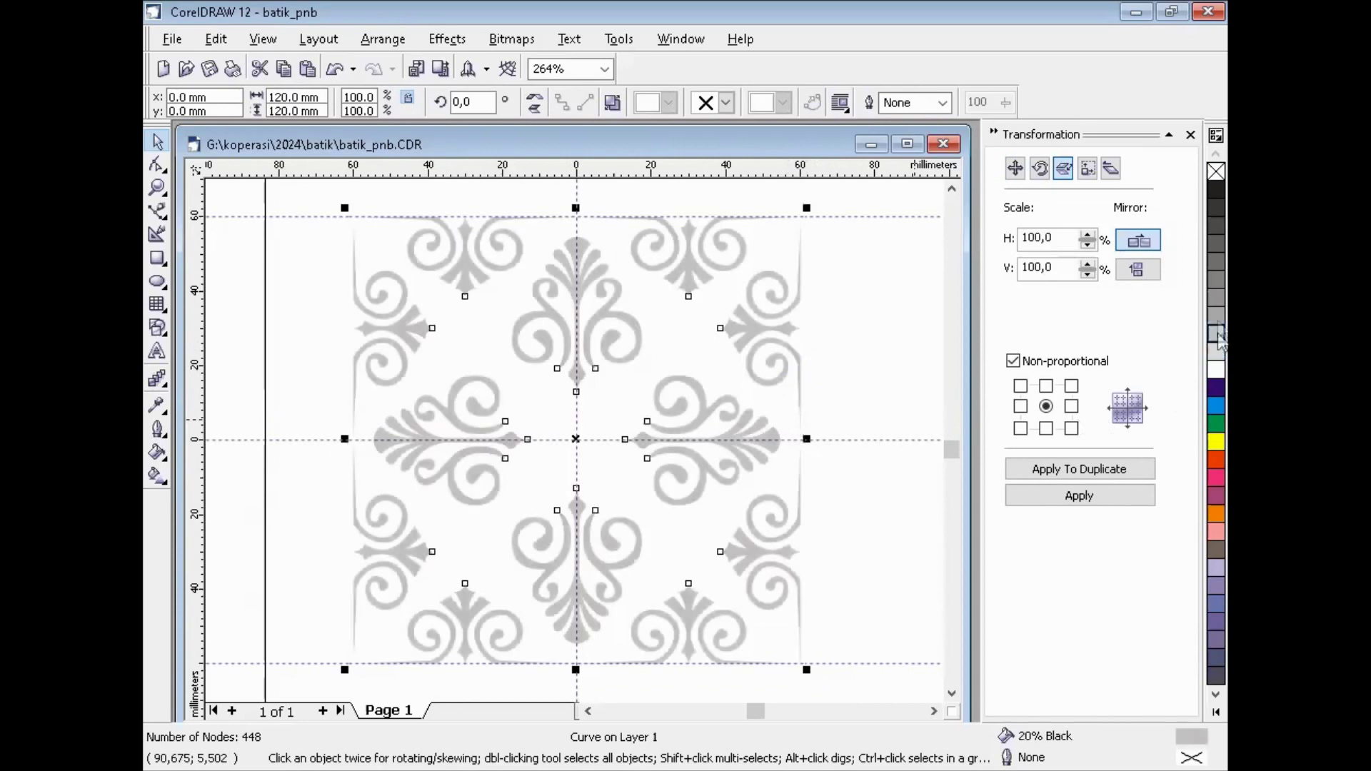
click(1214, 282)
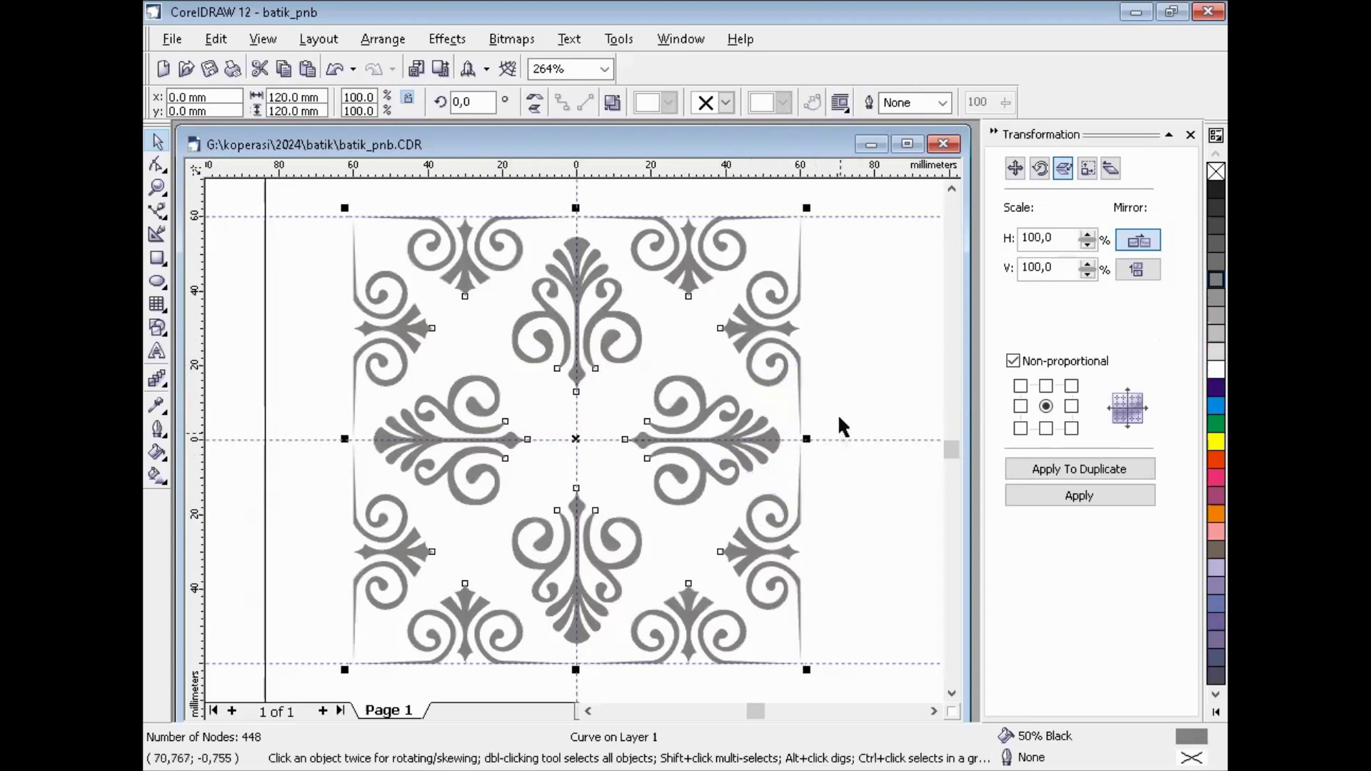
click(877, 357)
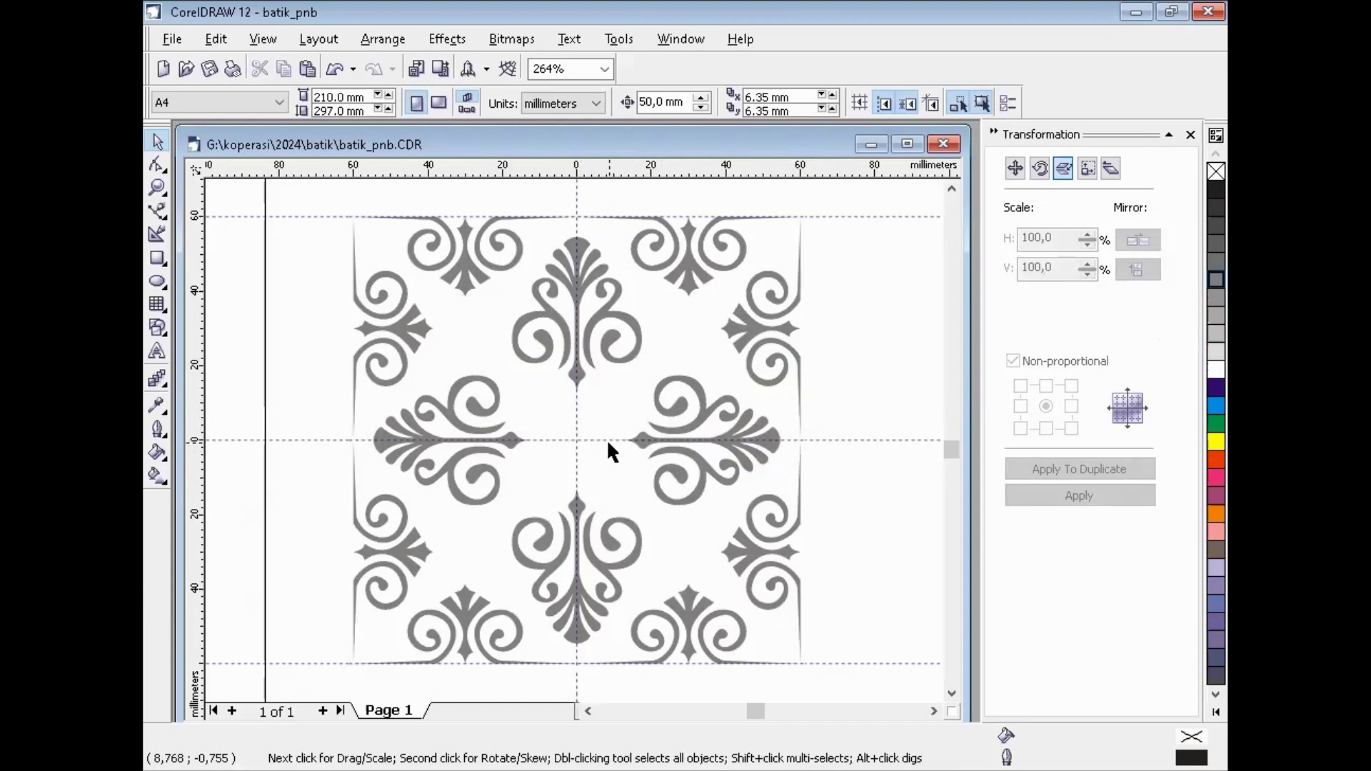
- Place the filled pattern in the empty area below the page, centred at about 67 mm horizontally and -191 mm vertically
key(F3)
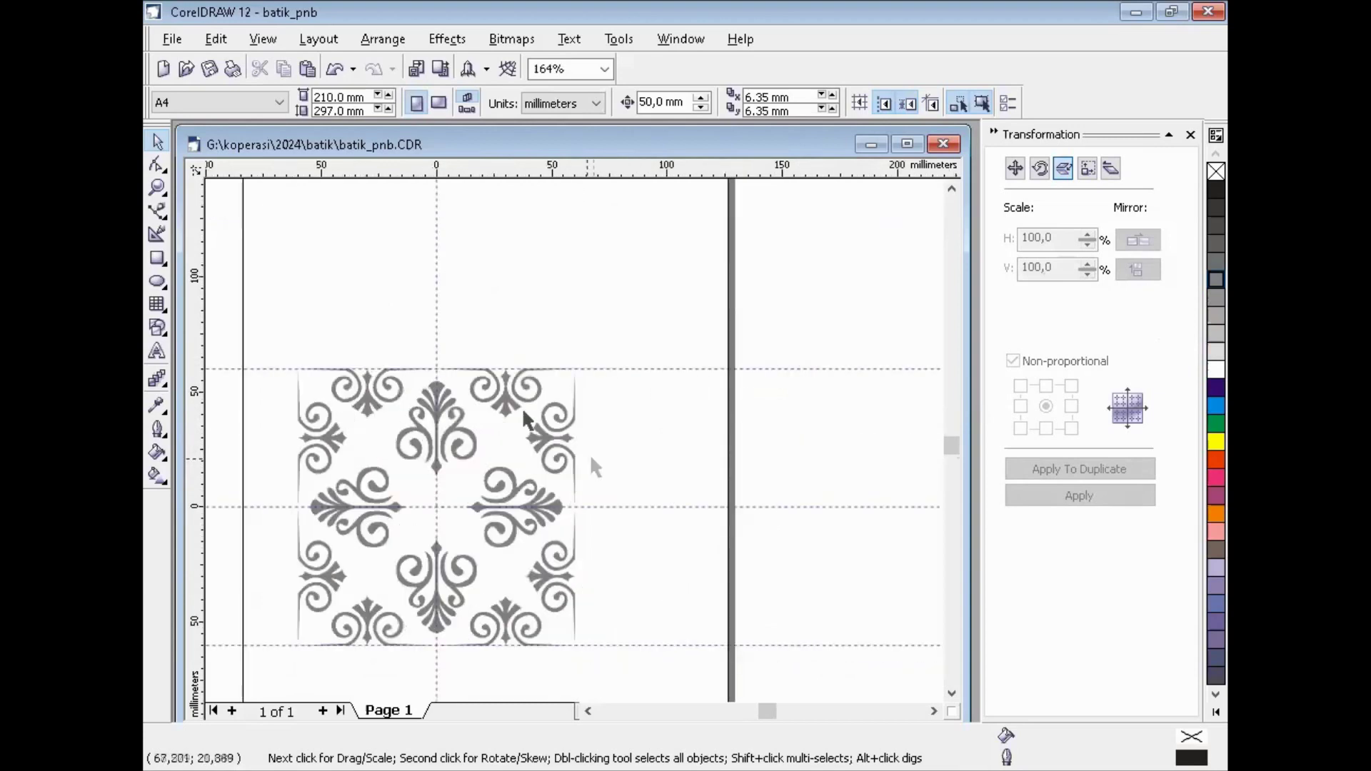
click(303, 415)
click(327, 325)
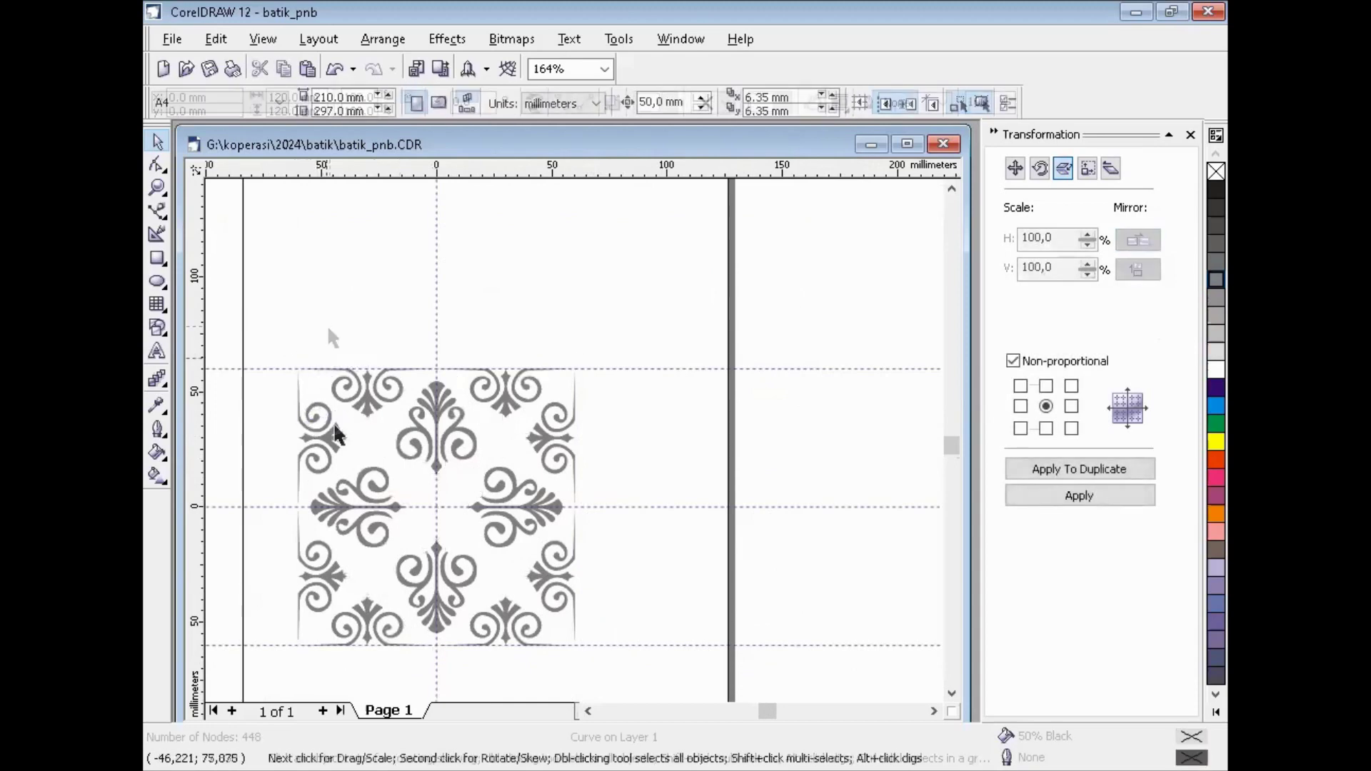
click(334, 437)
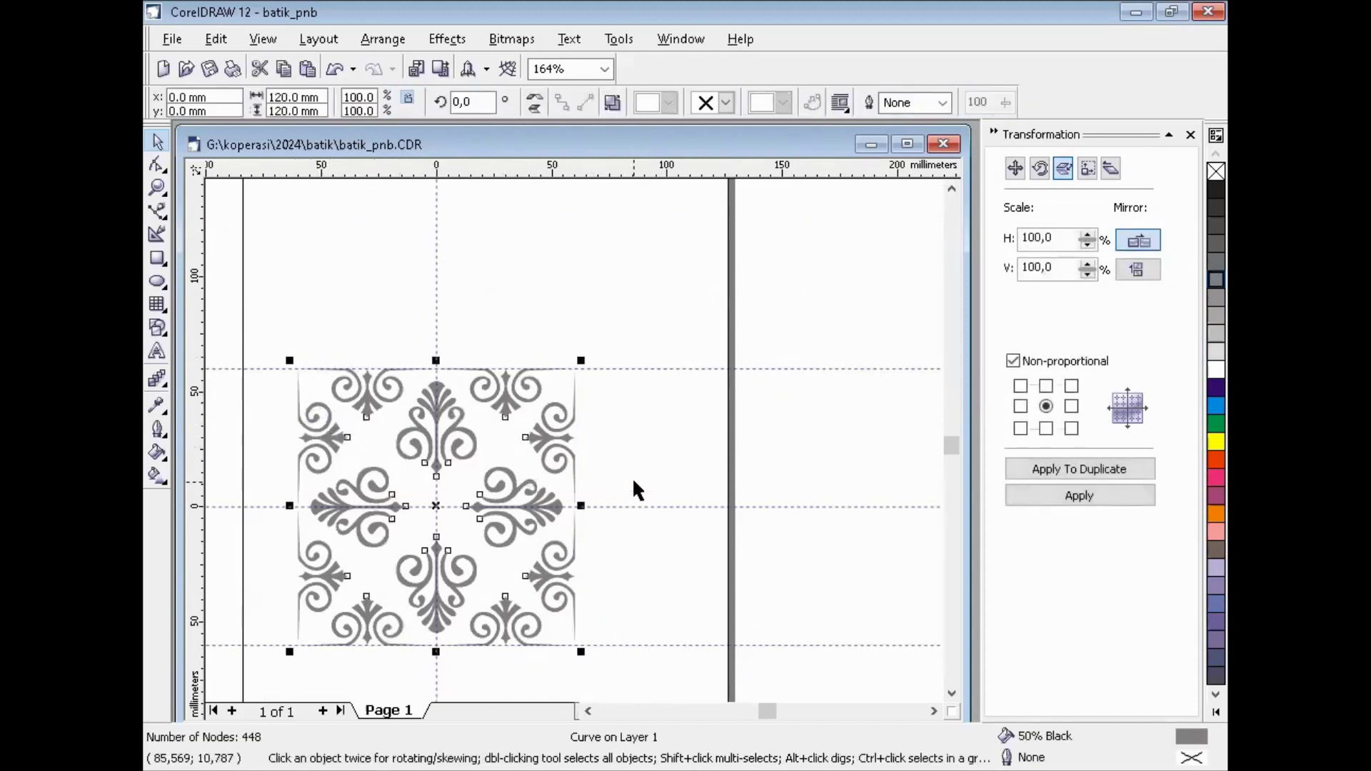
drag(502, 492, 586, 492)
key(Escape)
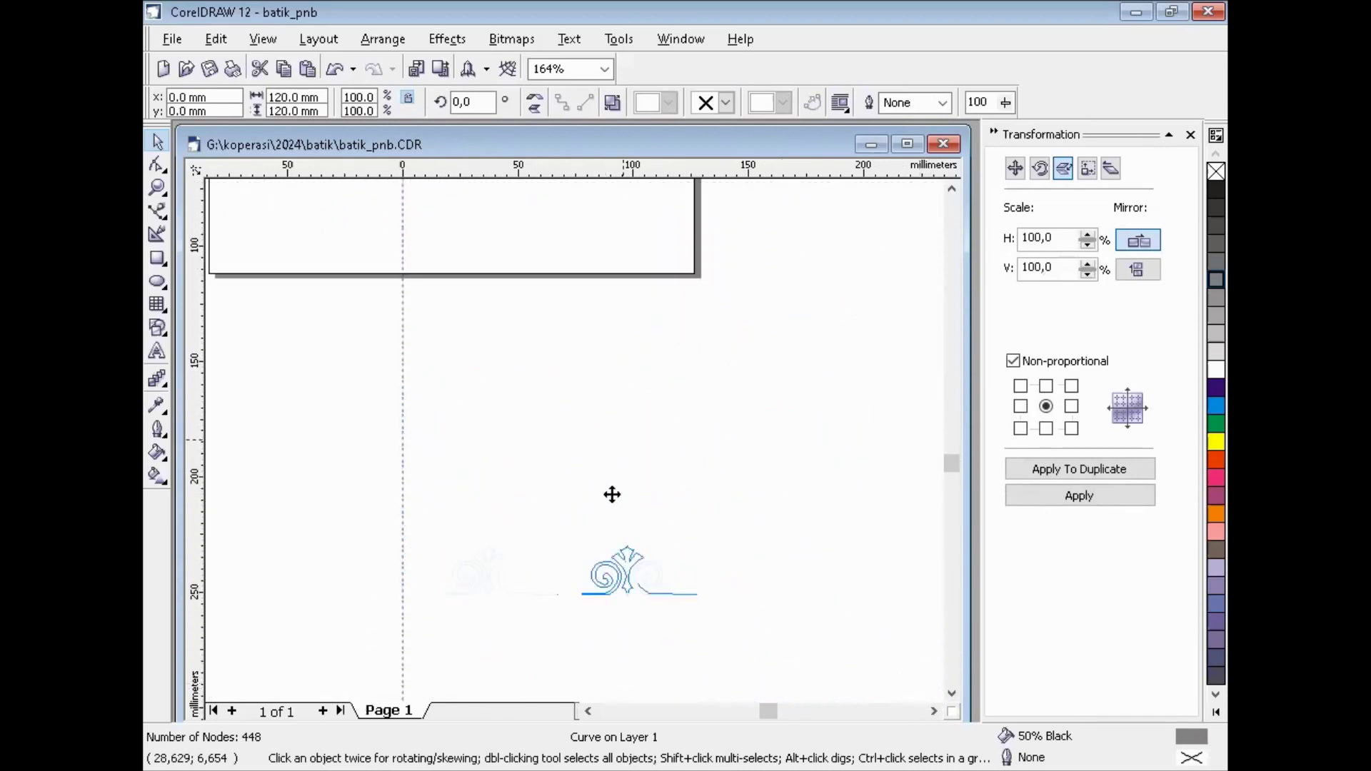
click(755, 465)
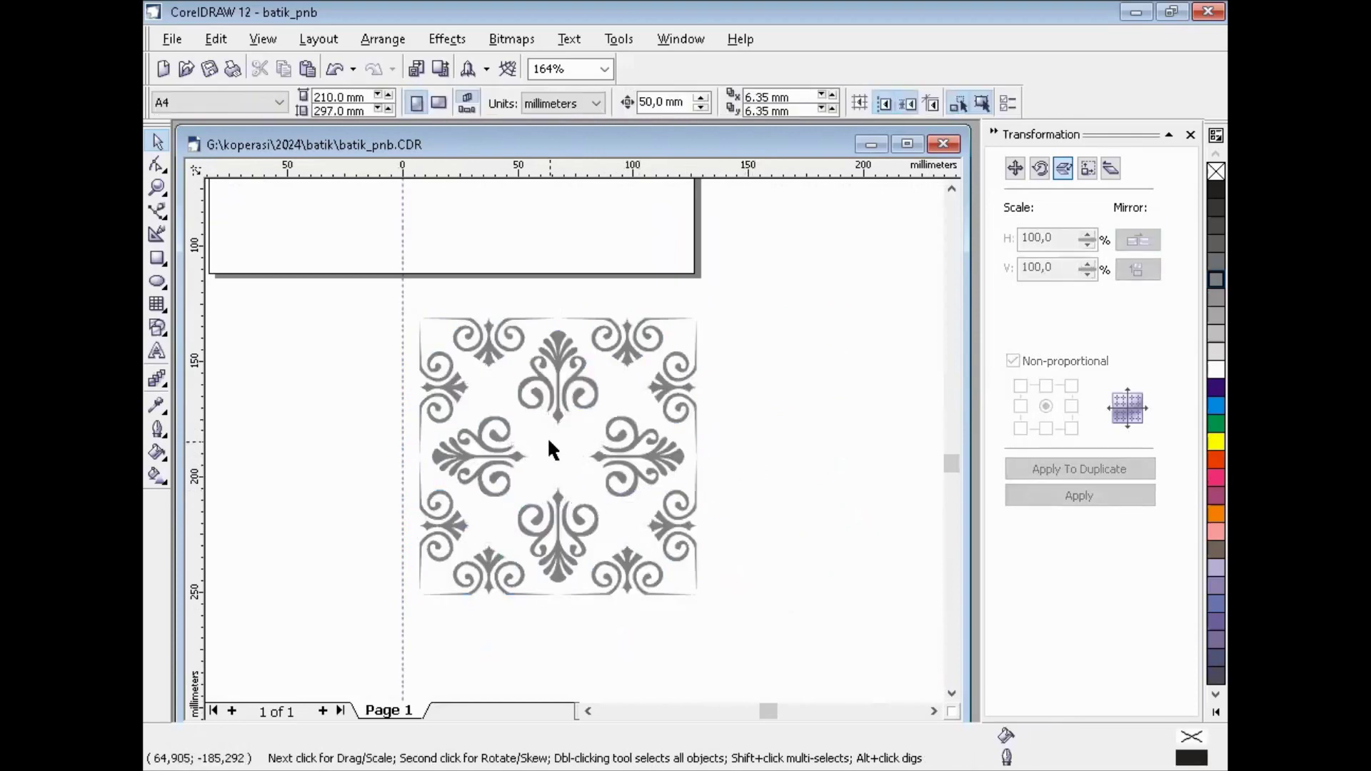
- Add a horizontal and a vertical guideline that cross at the centre of the pattern below the page
click(590, 398)
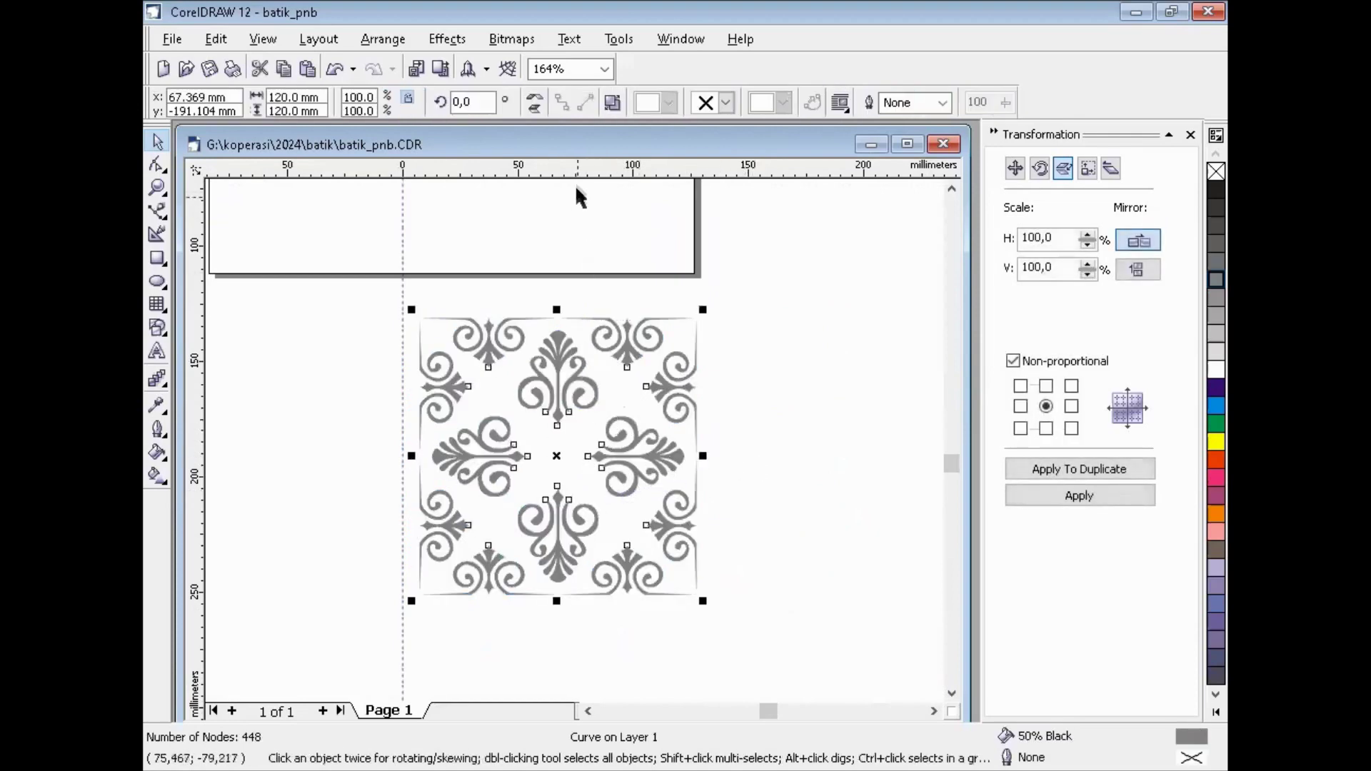
drag(576, 168, 559, 455)
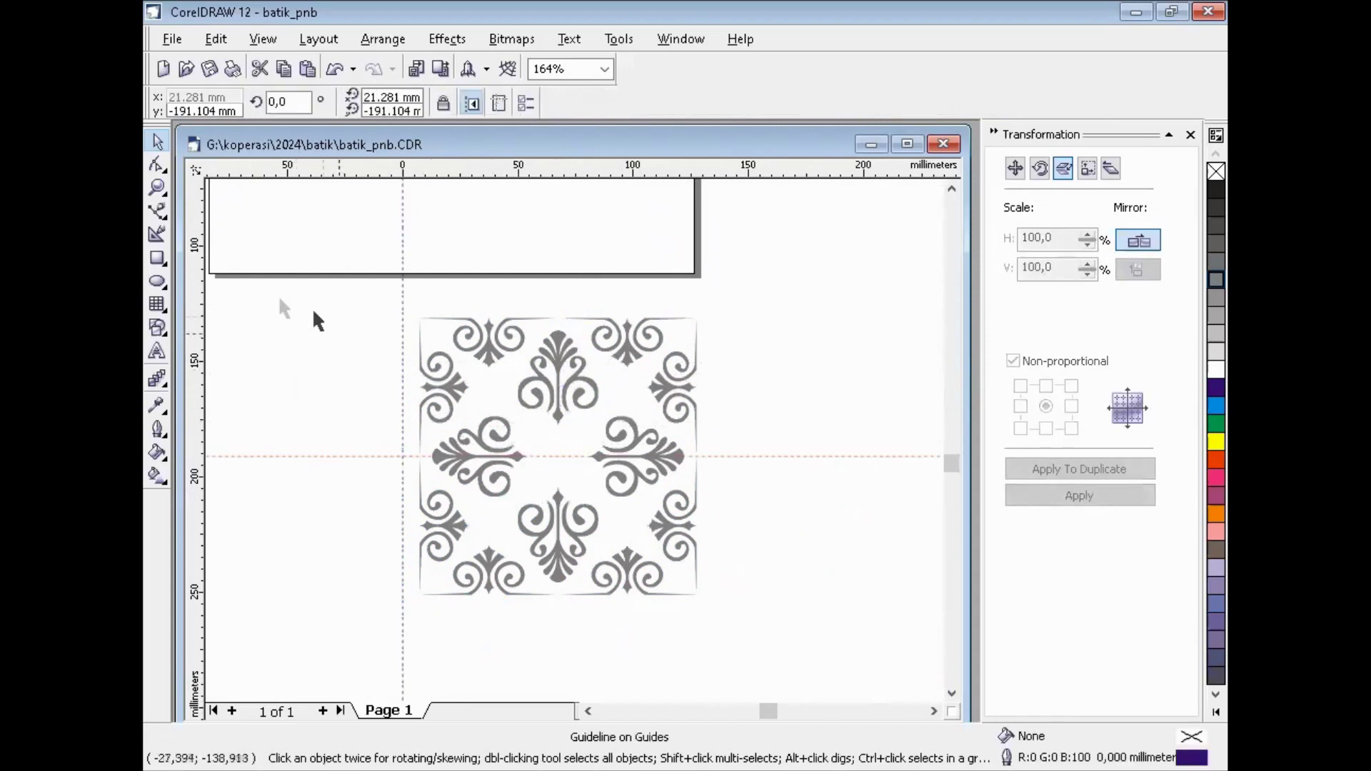
click(498, 394)
drag(198, 404, 557, 458)
click(641, 366)
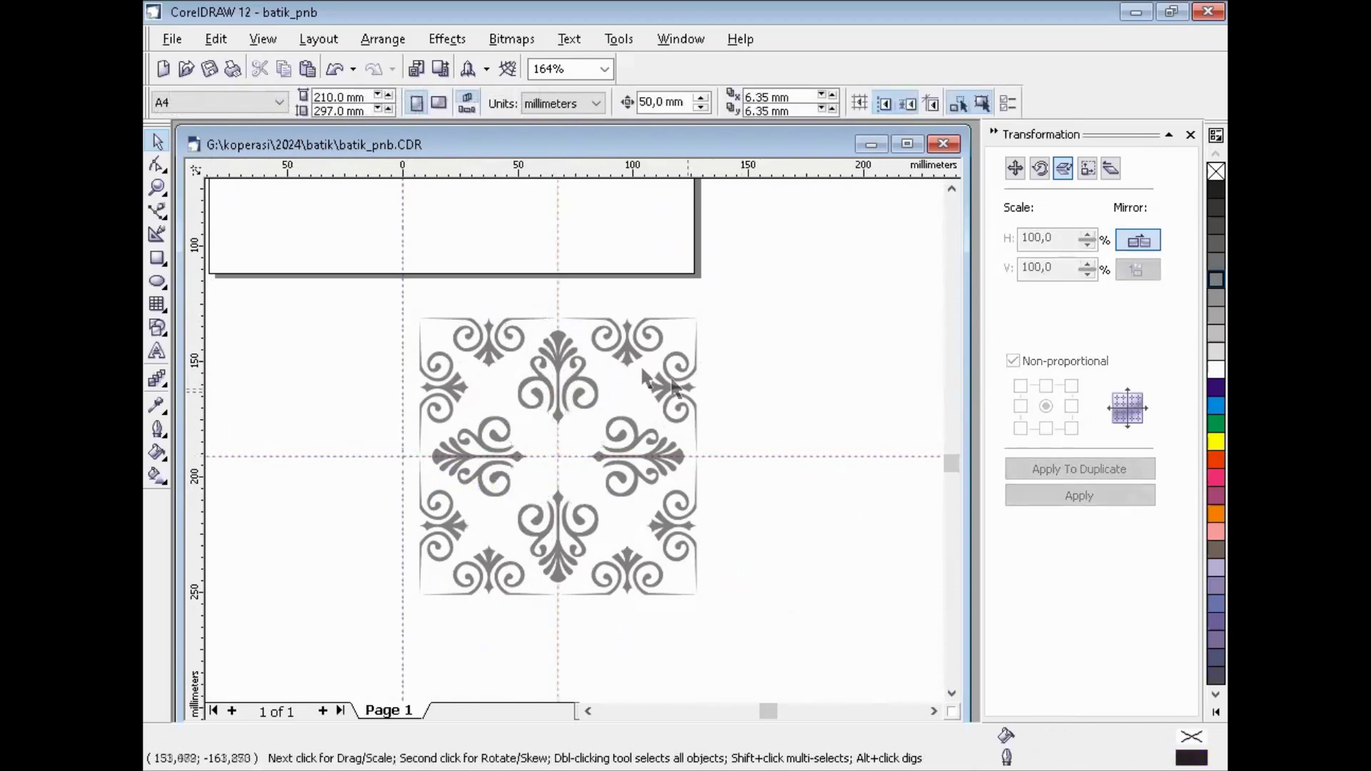
- Break the combined pattern below the page apart into its separate curves
click(629, 344)
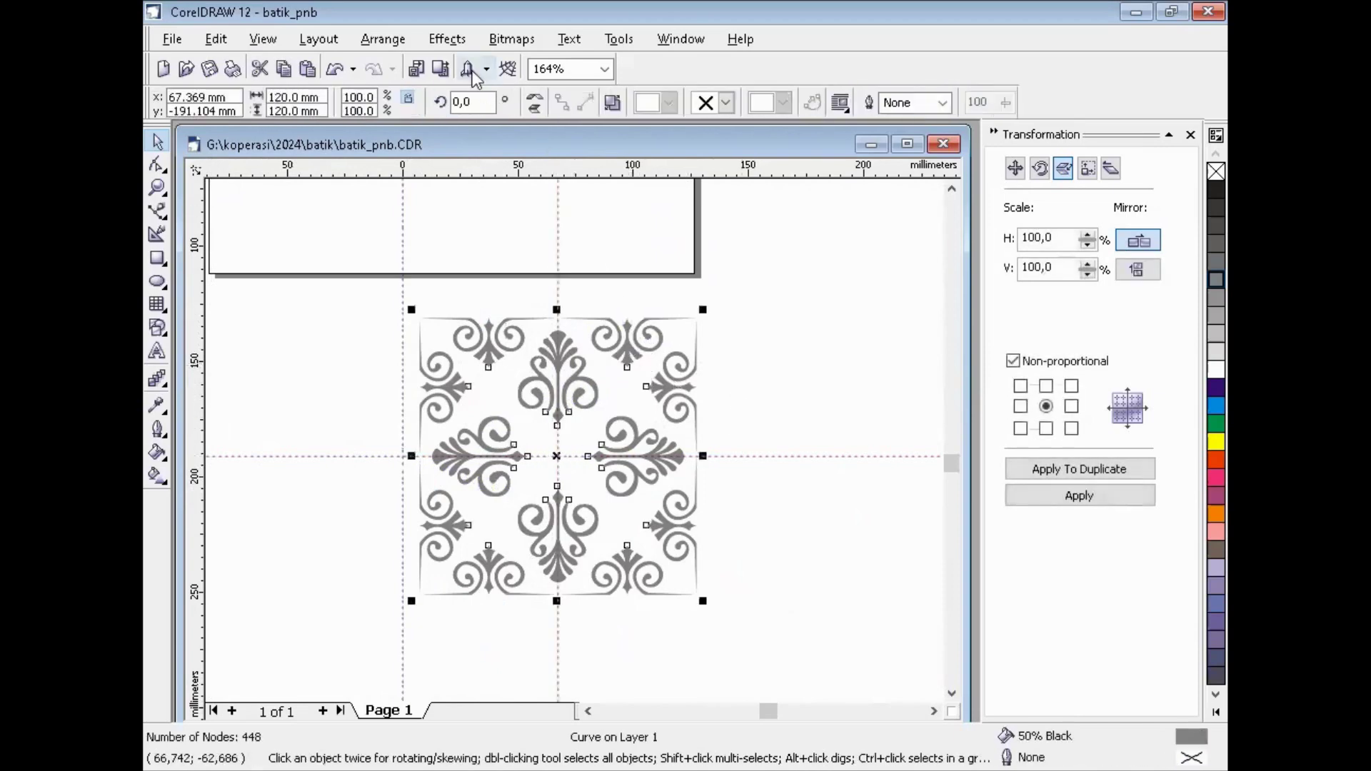
click(409, 39)
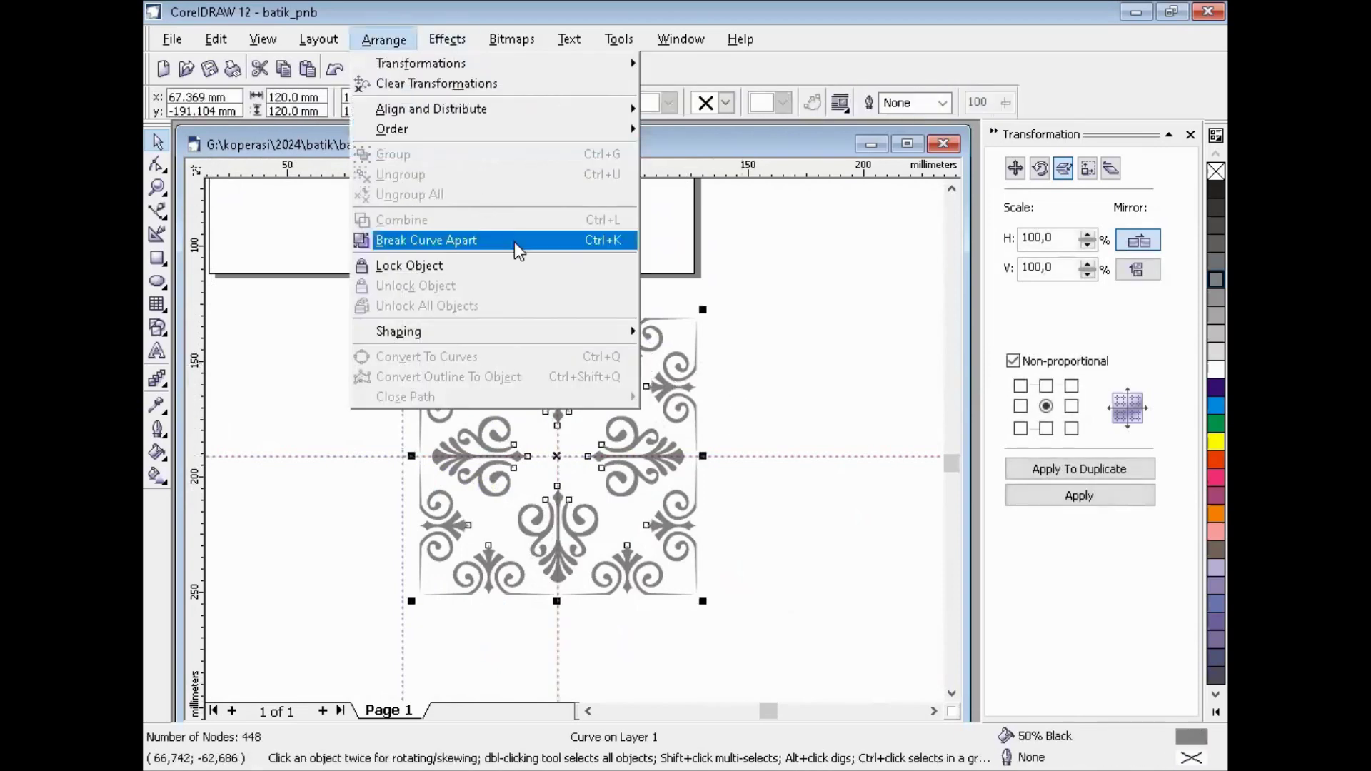
click(801, 374)
- Delete the three curves that form the large inner motif on the pattern's right side
click(630, 442)
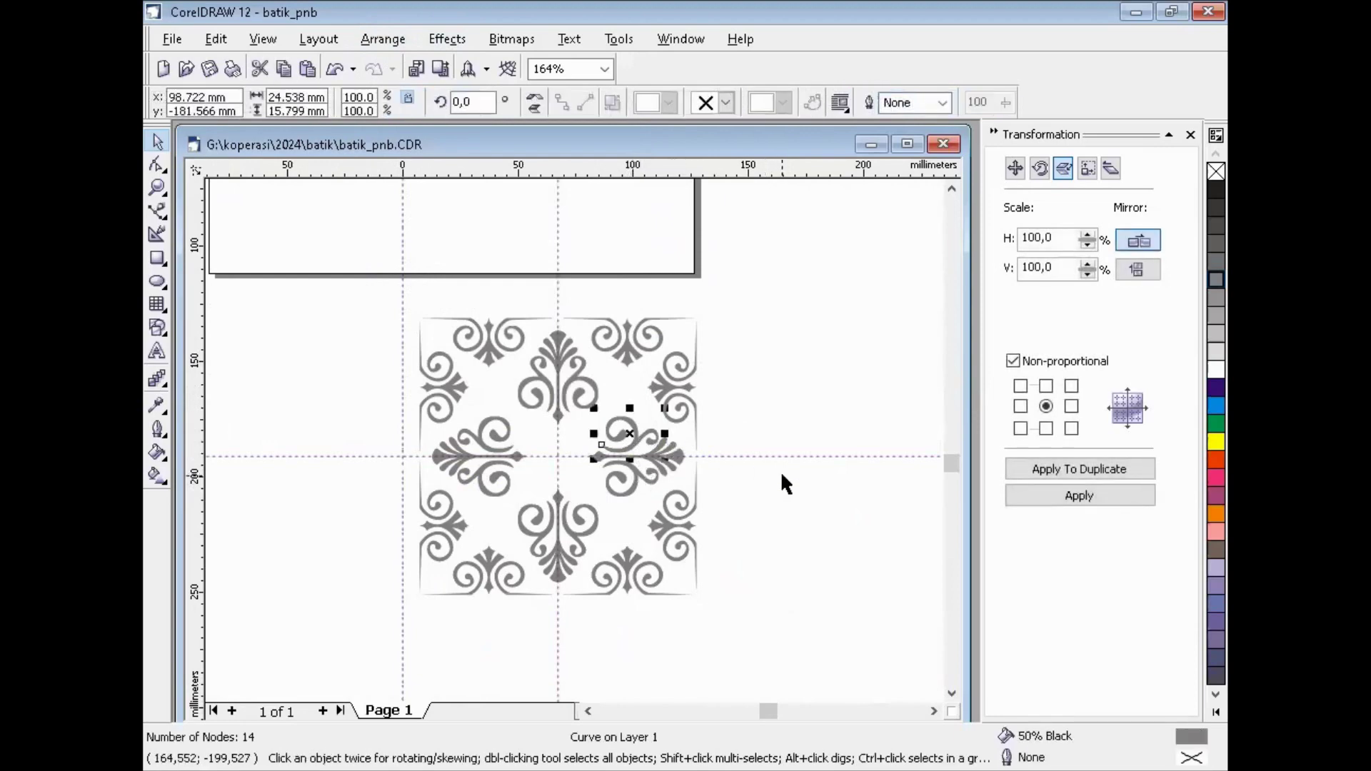
key(Delete)
click(656, 445)
key(Delete)
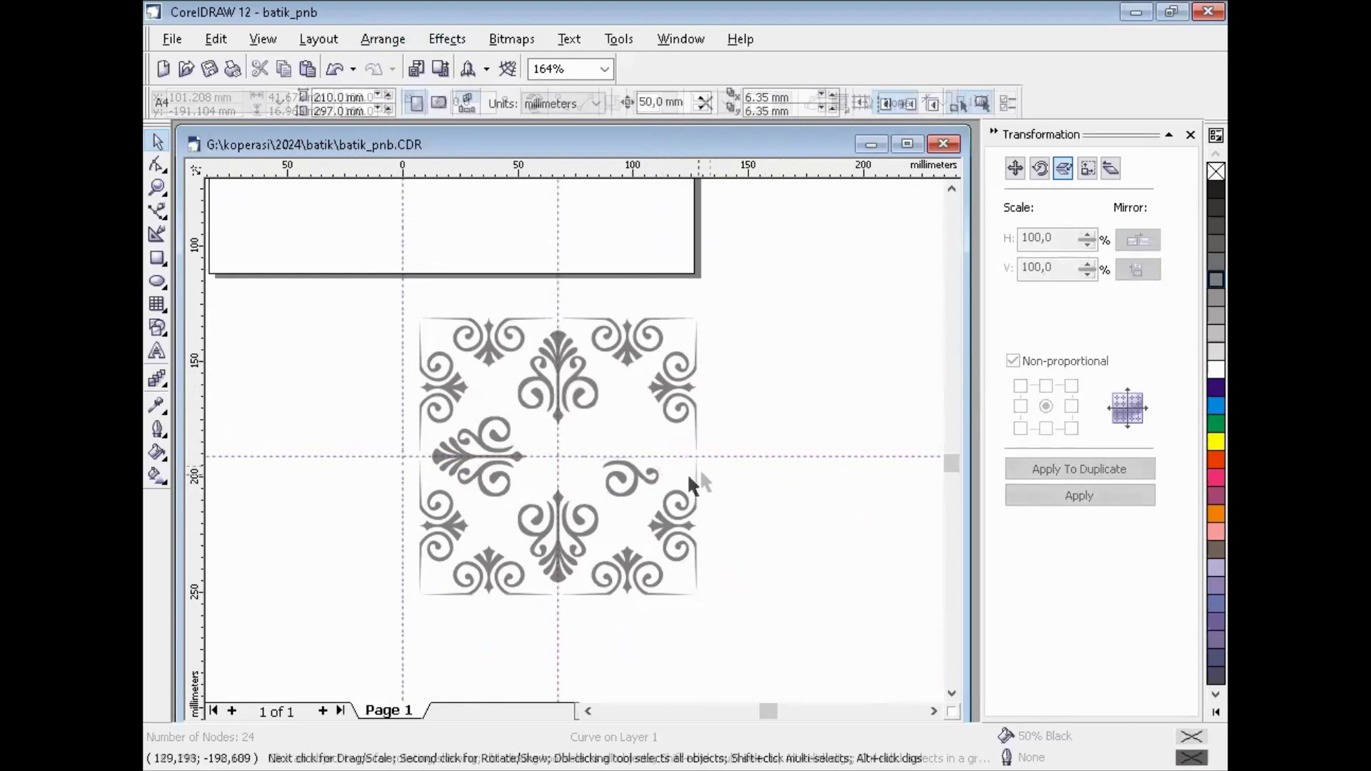
click(634, 478)
key(Delete)
- Delete the three curves that form the large inner motif on the pattern's left side
click(499, 436)
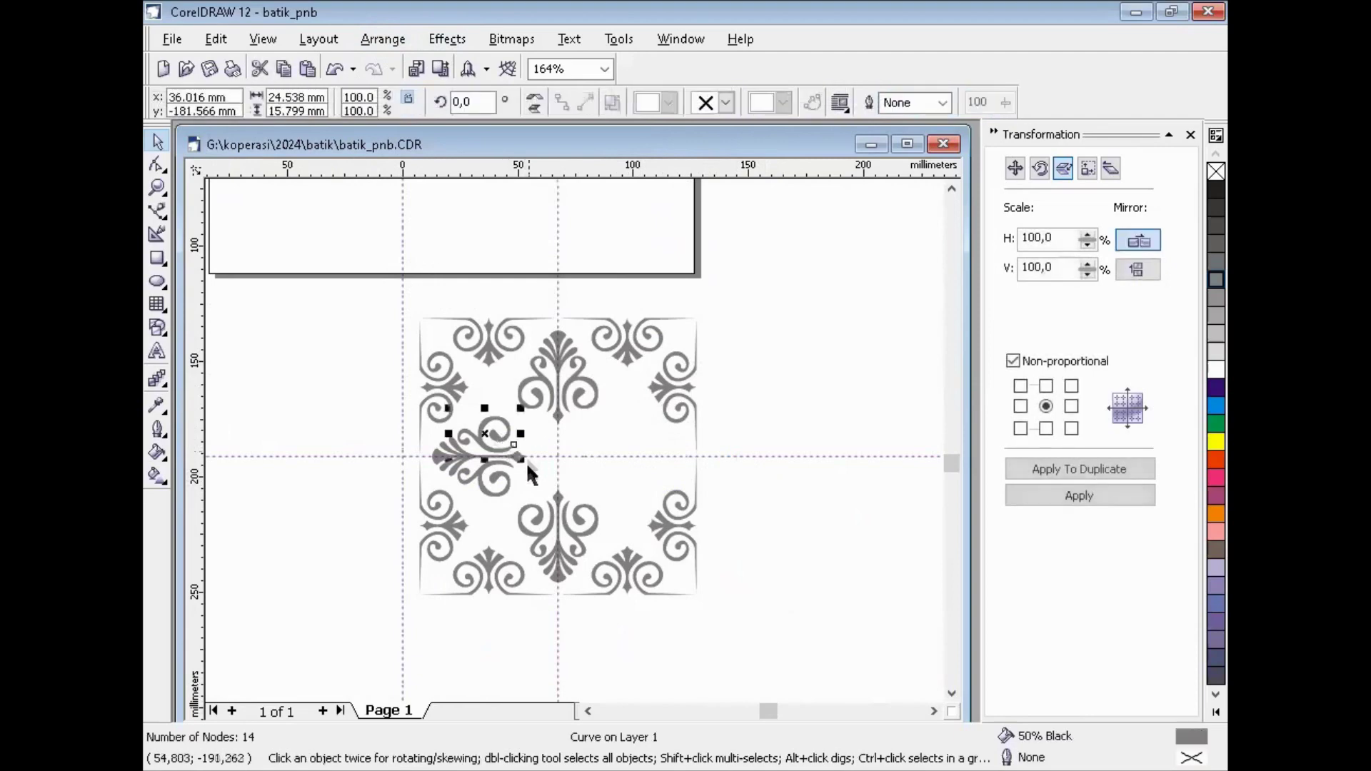
key(Delete)
click(487, 476)
key(Delete)
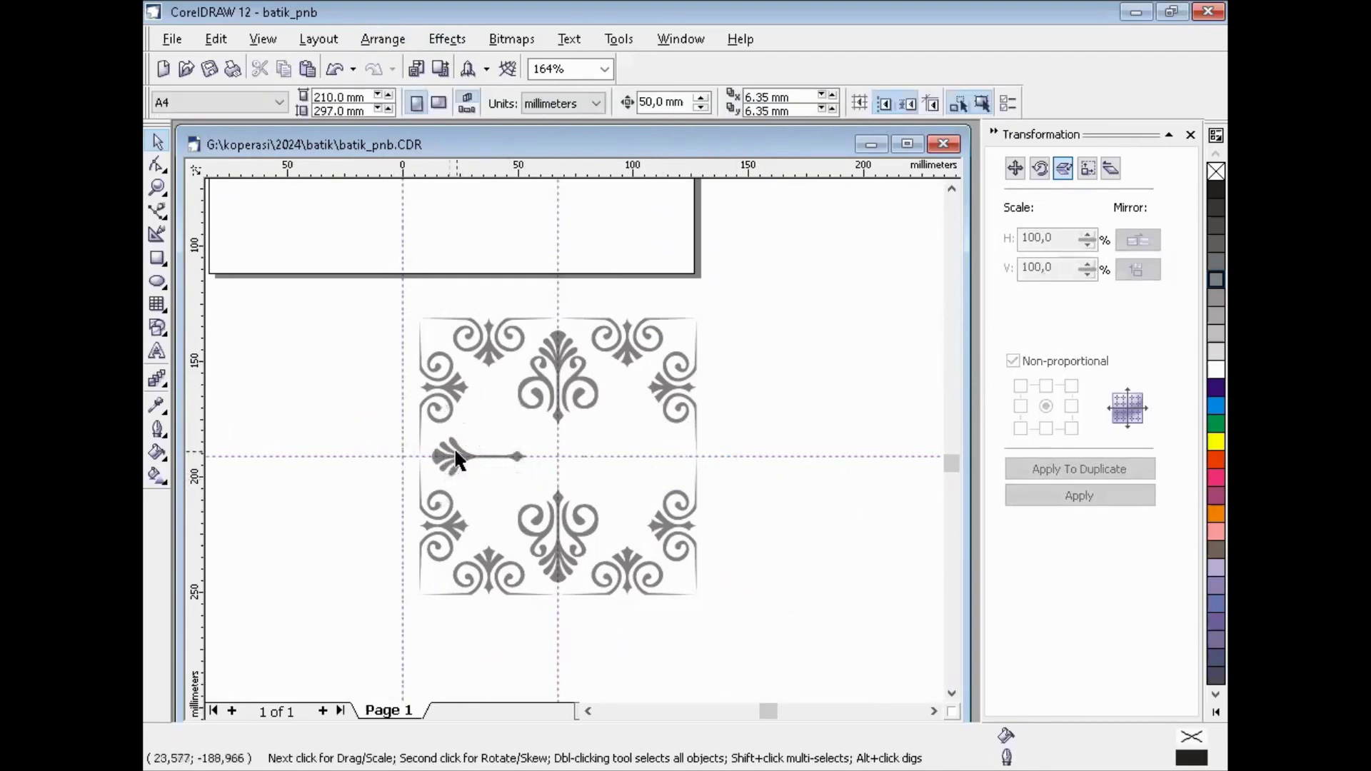
click(454, 450)
key(Delete)
- Delete all curves of the large inner motif at the bottom of the pattern, keeping only the upper inner motif
click(539, 520)
key(Delete)
click(568, 530)
key(Delete)
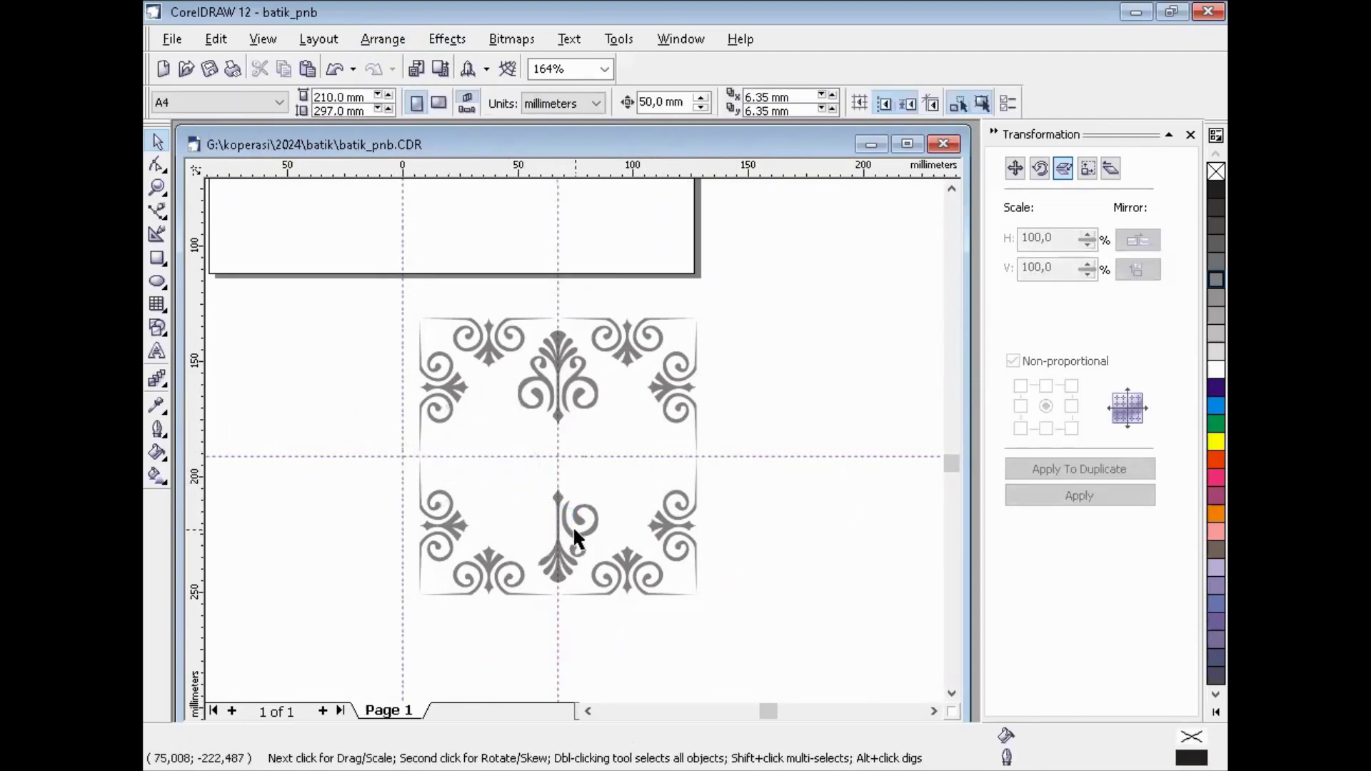
click(572, 526)
key(Delete)
click(563, 567)
key(Delete)
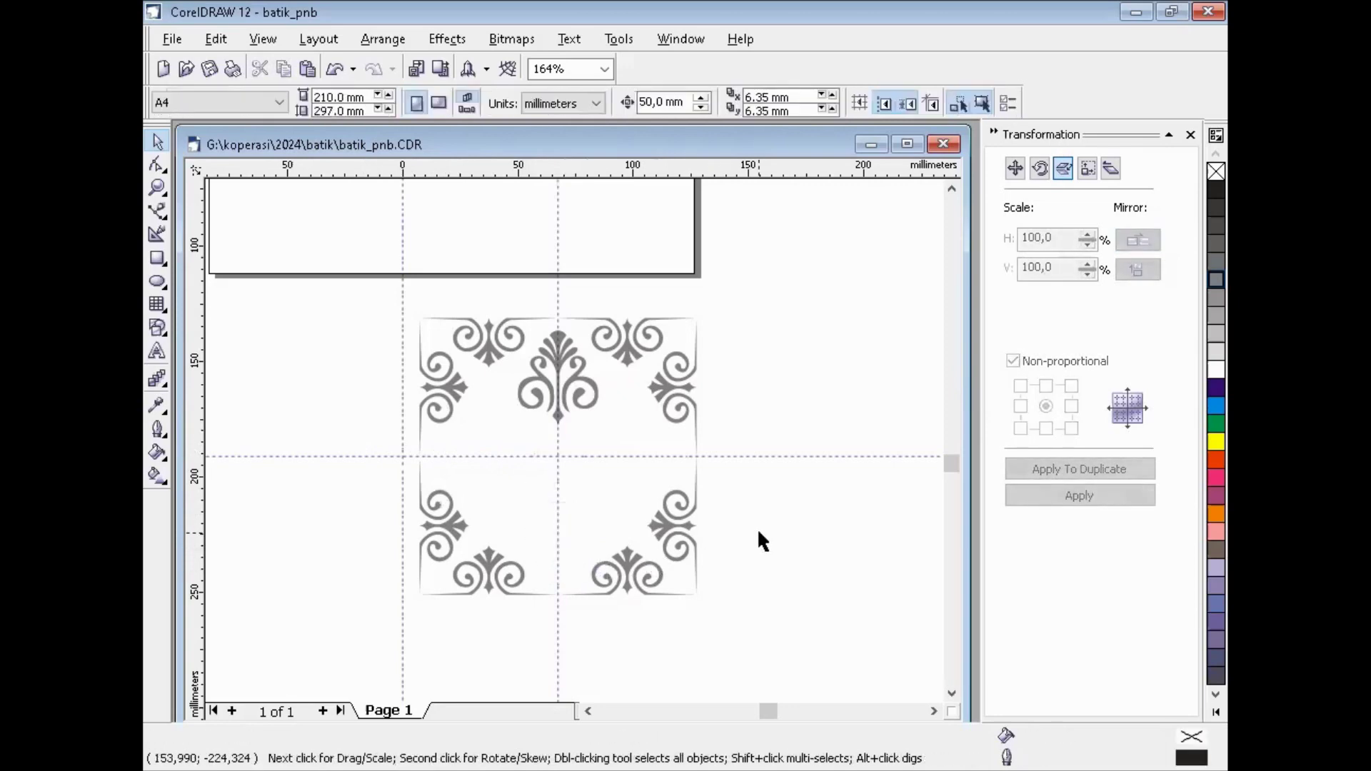
- Combine the three parts of the remaining upper inner motif into a single curve
key(F2)
mouse_move(526, 300)
mouse_down()
mouse_move(612, 404)
mouse_move(614, 446)
mouse_up()
drag(398, 229, 687, 640)
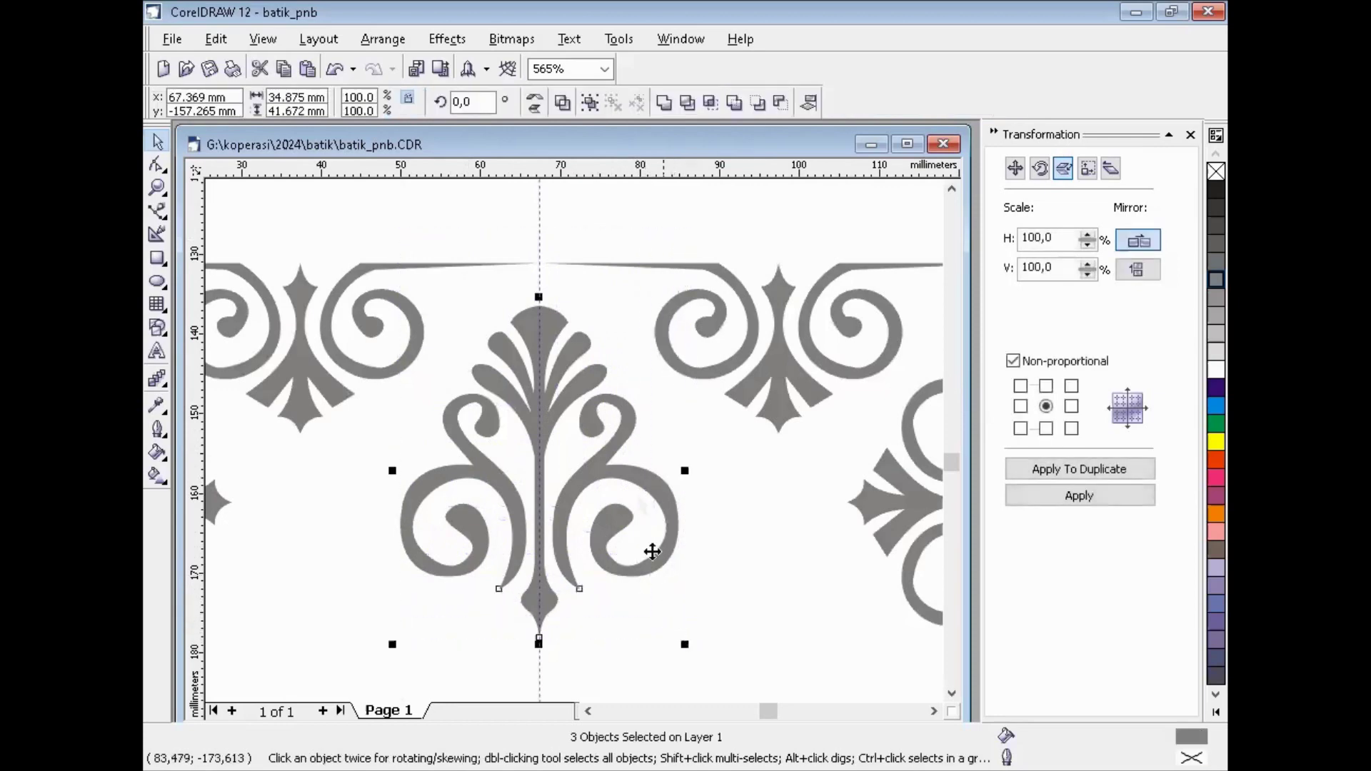
click(392, 41)
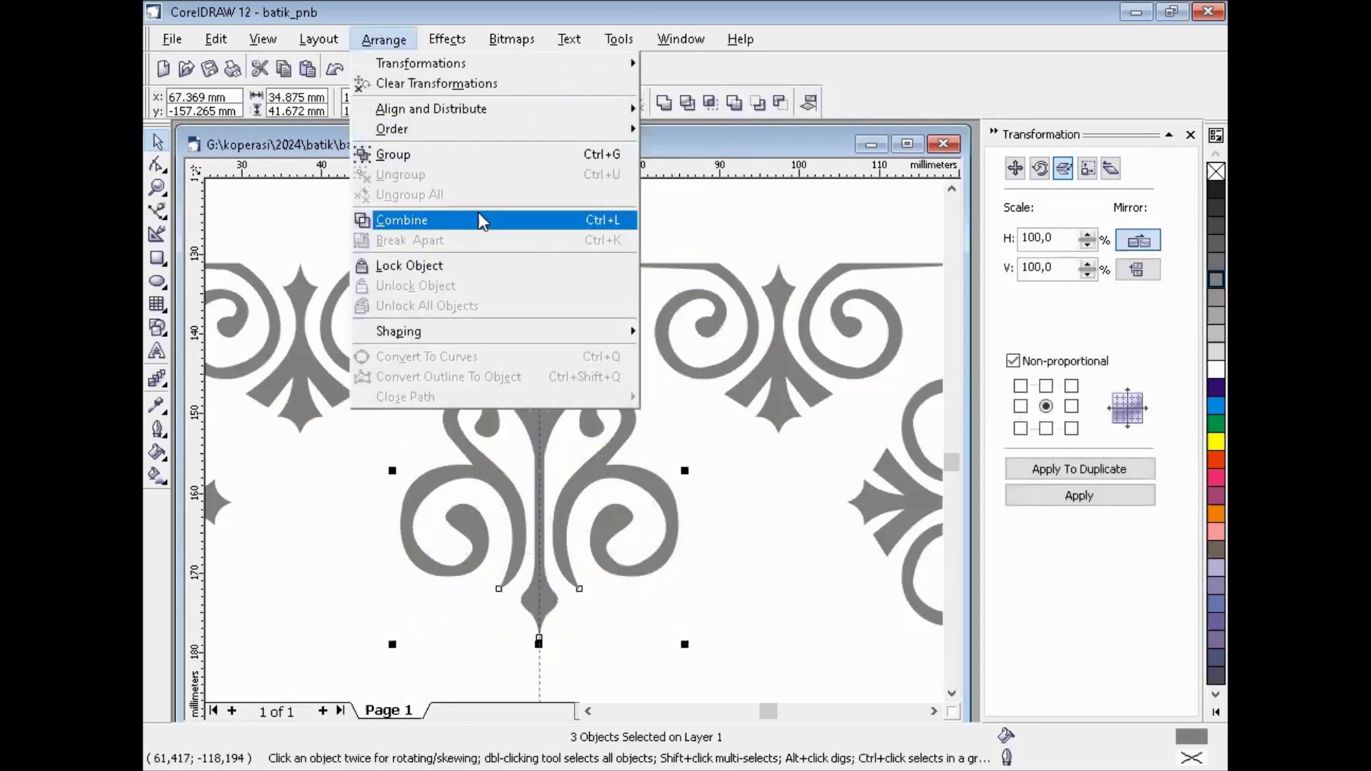
click(475, 214)
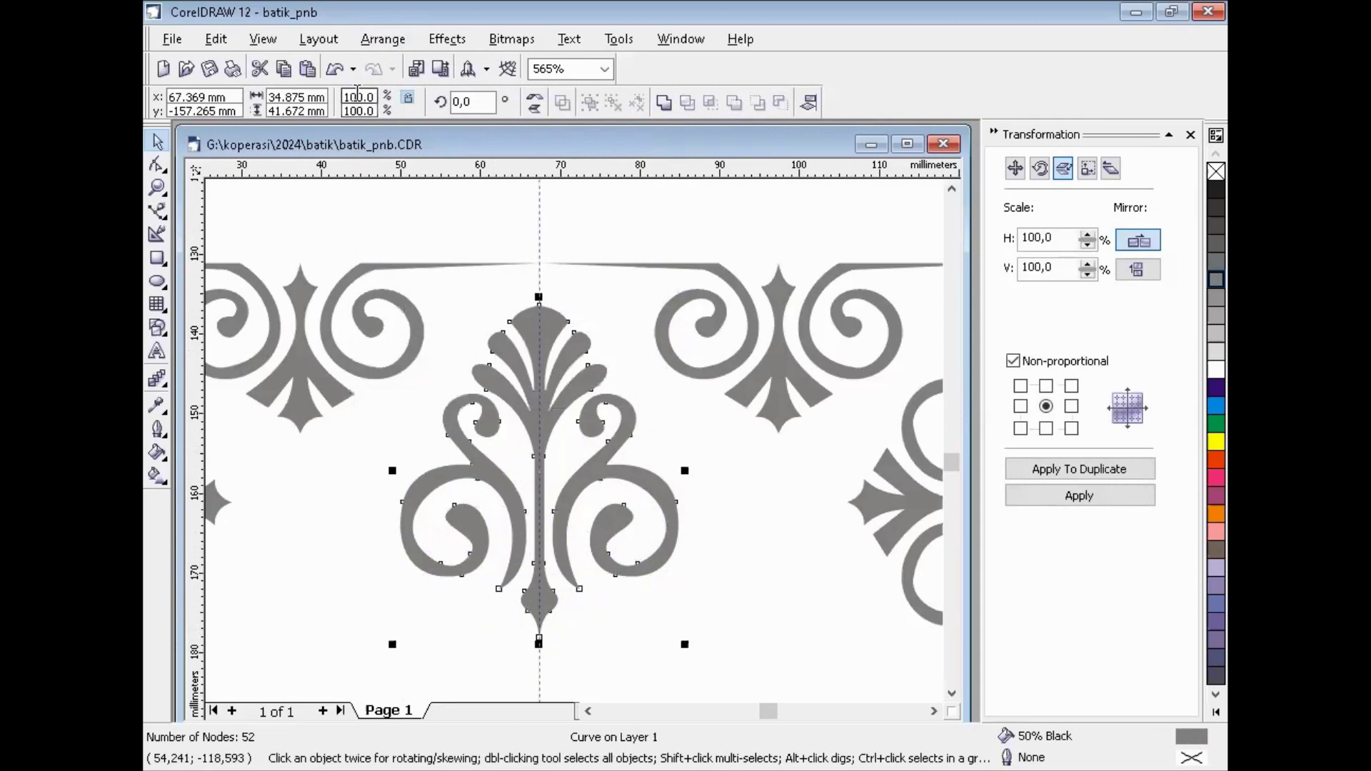
- Scale the combined upper motif to 70% both horizontally and vertically
text(70)
key(Tab)
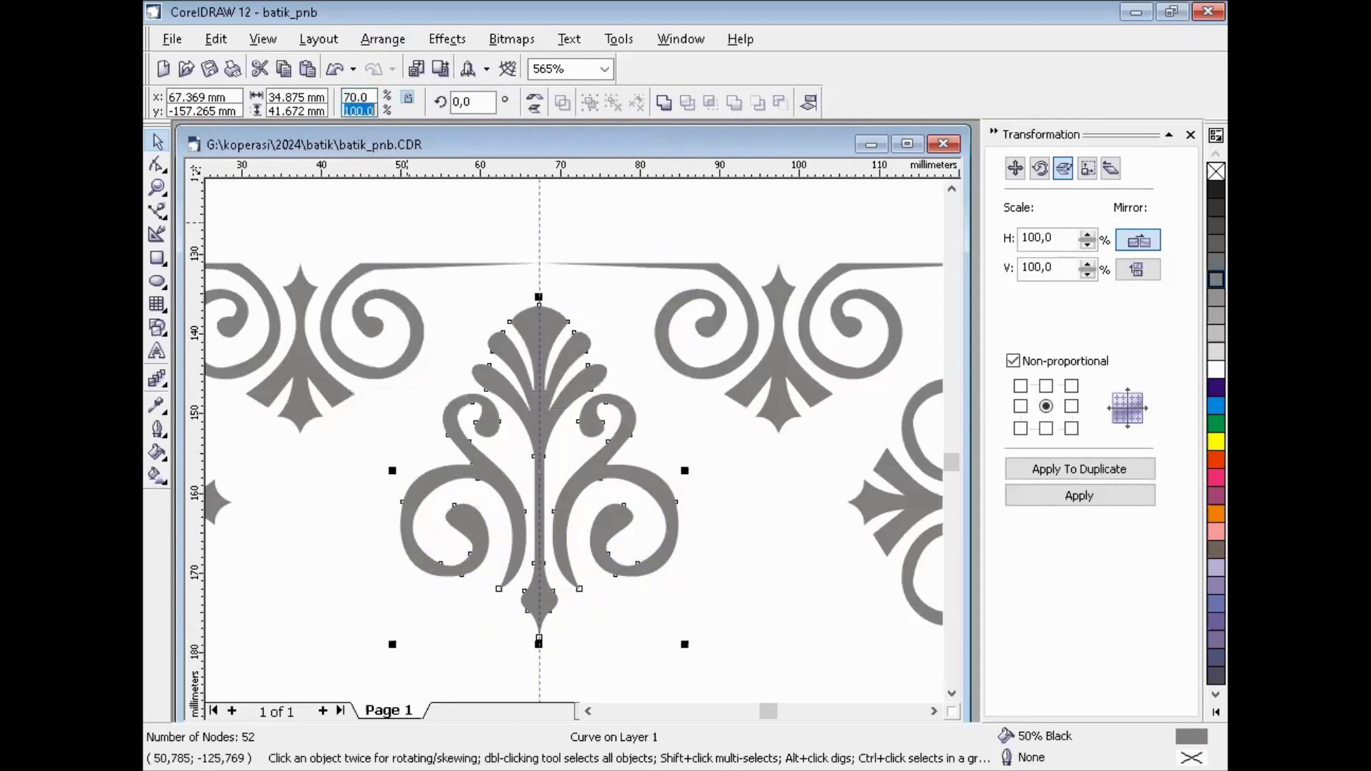
text(70)
key(Return)
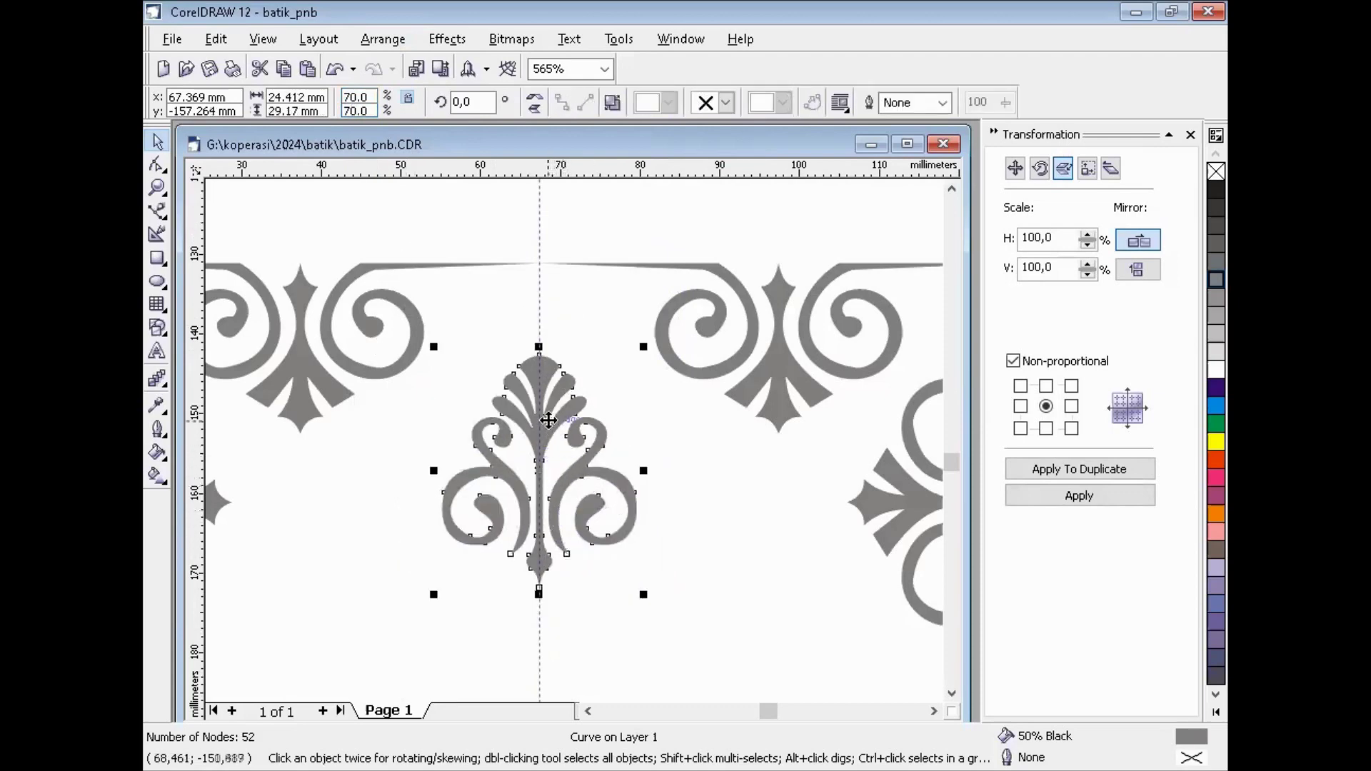
- Move the reduced motif up to just below the frame's upper edge and align its bottom tip with the vertical guideline
drag(552, 424, 553, 359)
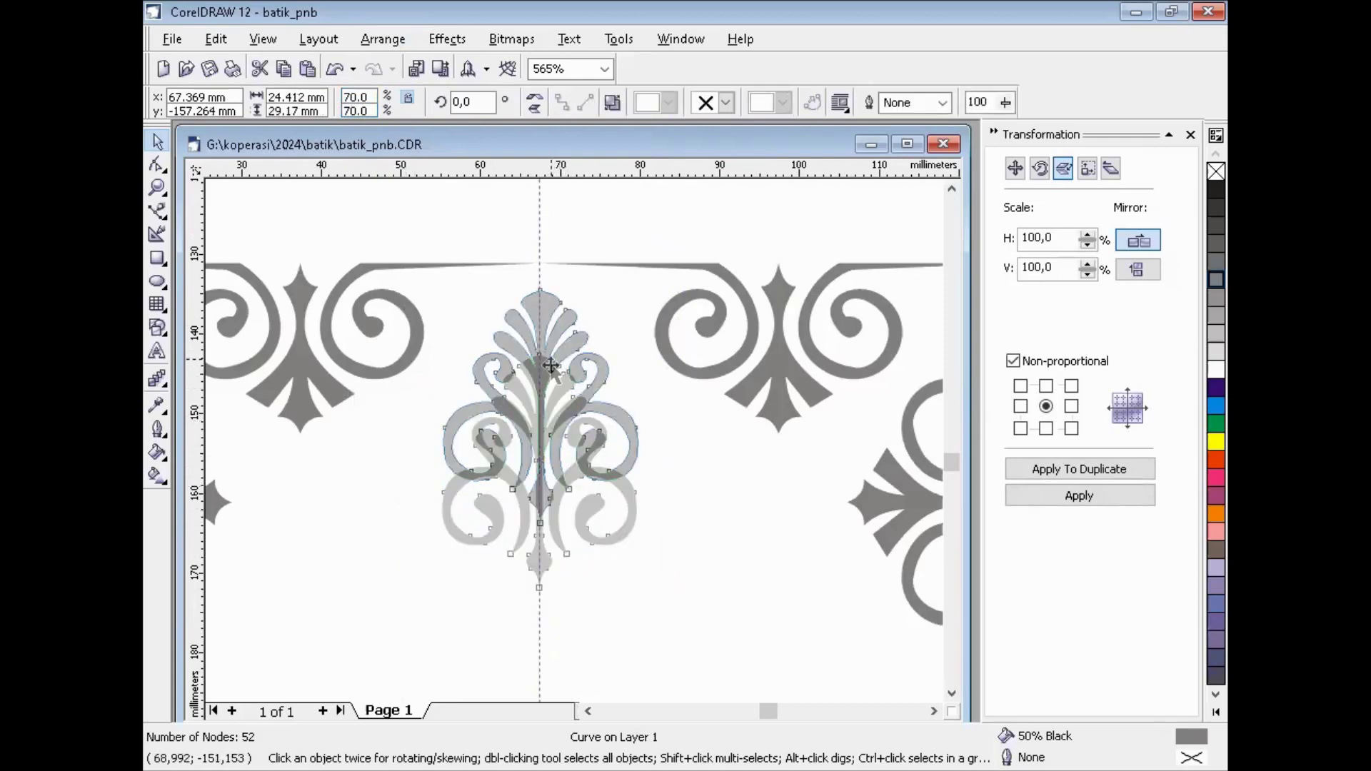
click(584, 225)
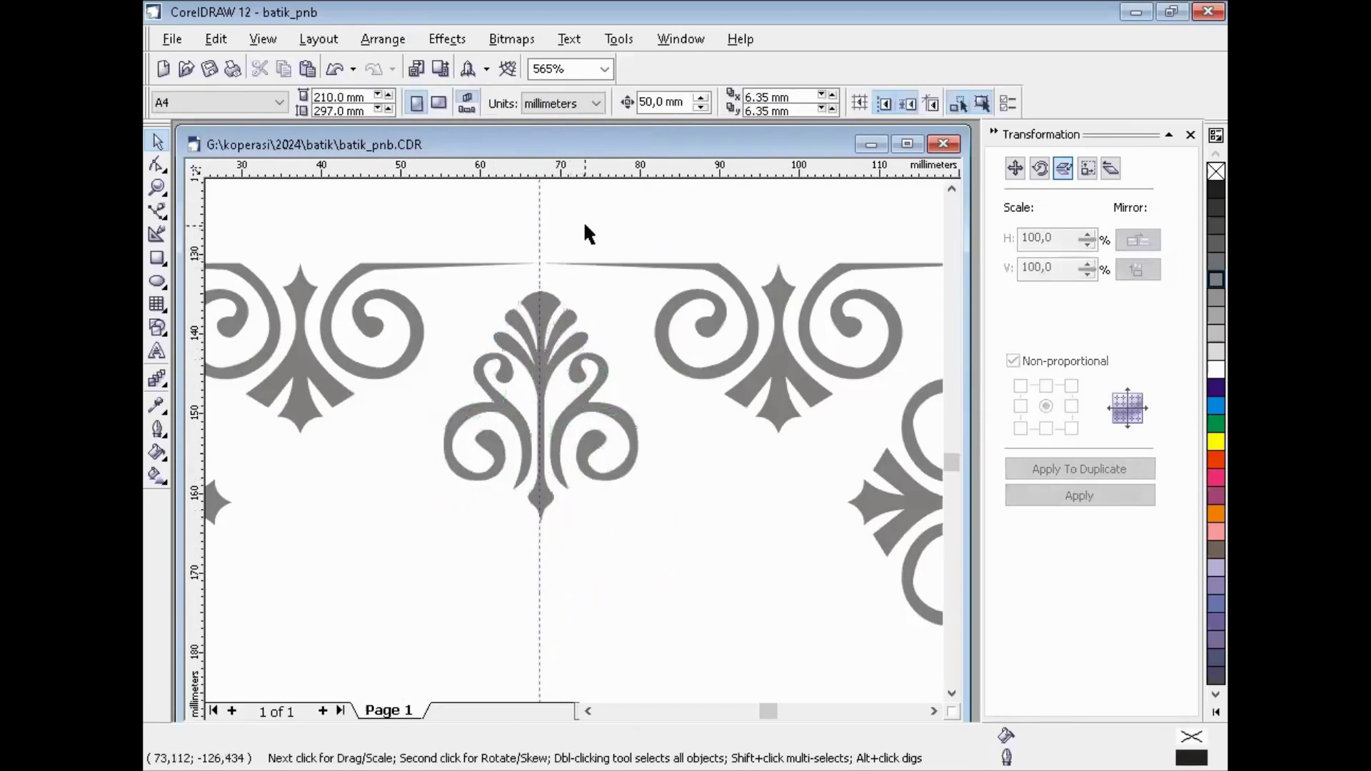
key(F2)
drag(495, 468, 575, 533)
click(615, 450)
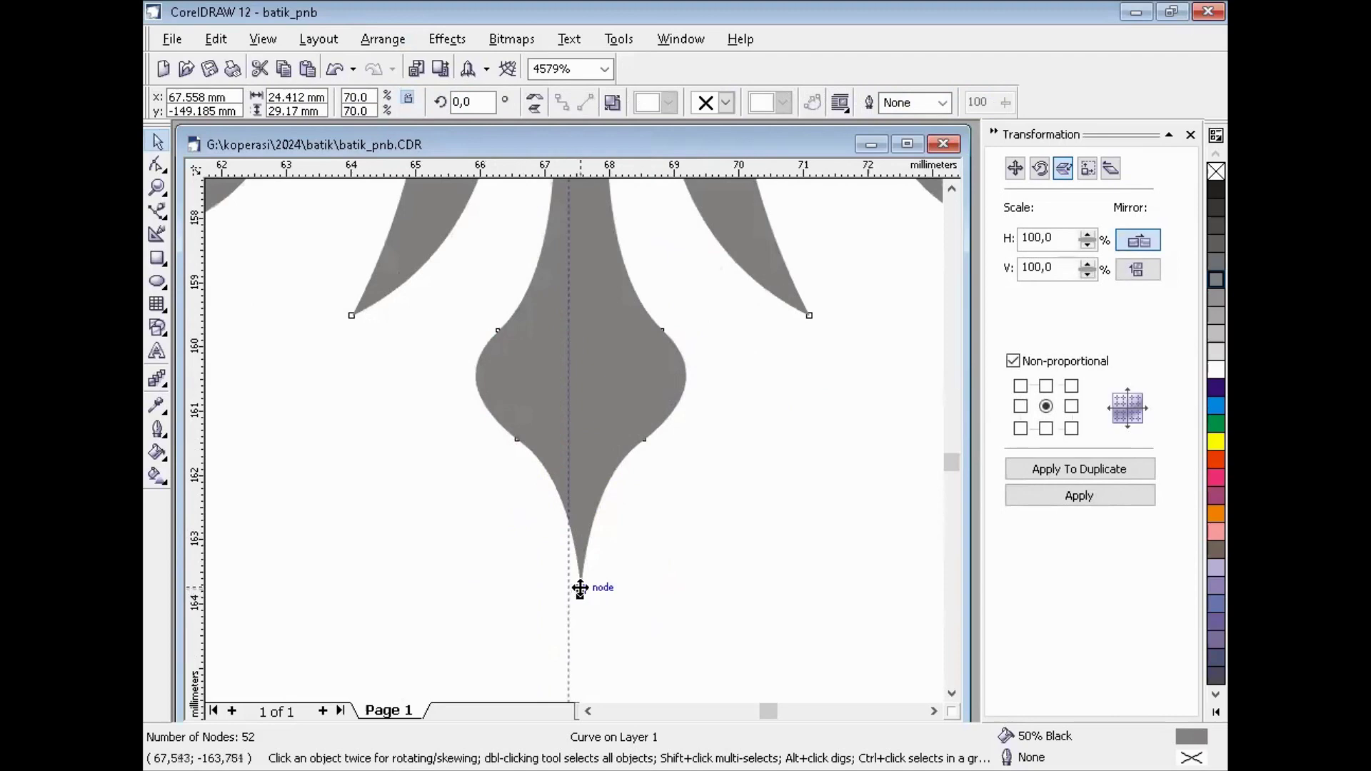
drag(580, 588, 568, 584)
key(F3)
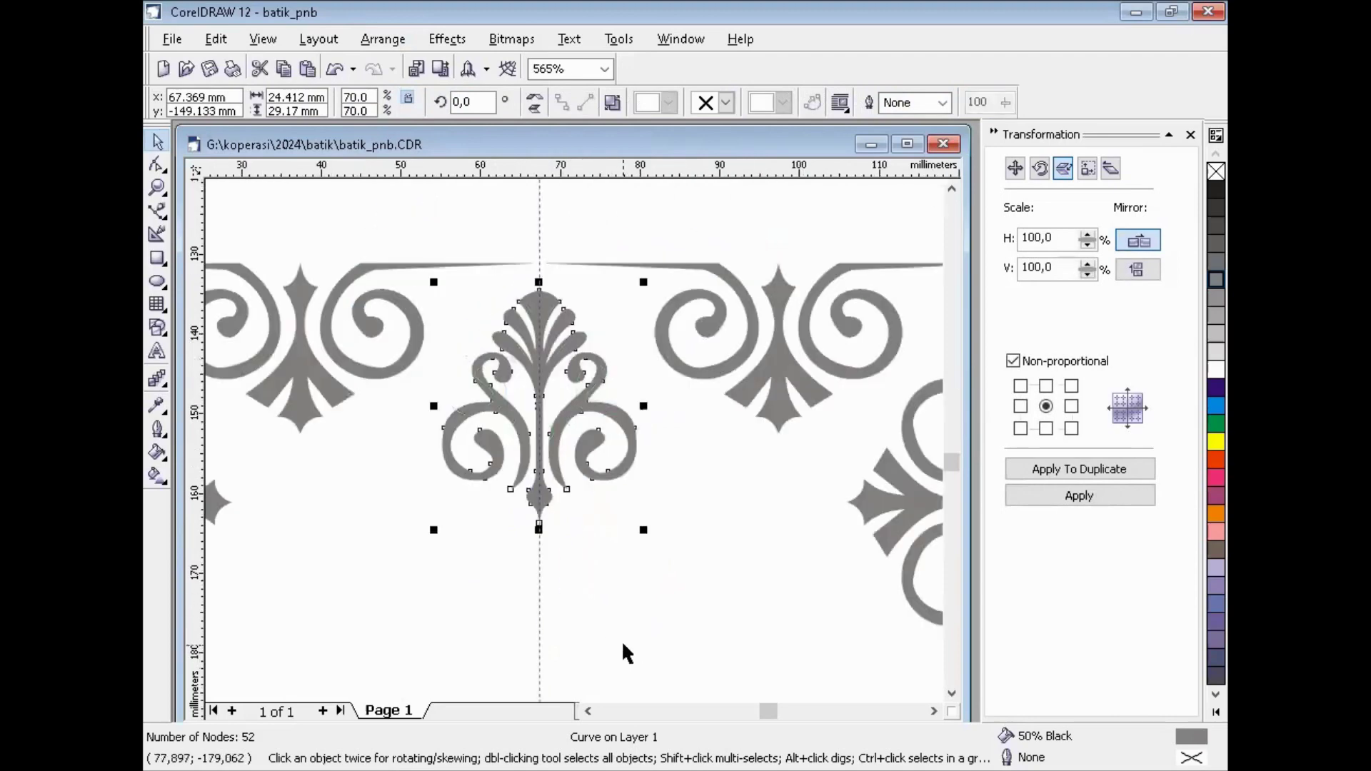
key(F3)
click(538, 401)
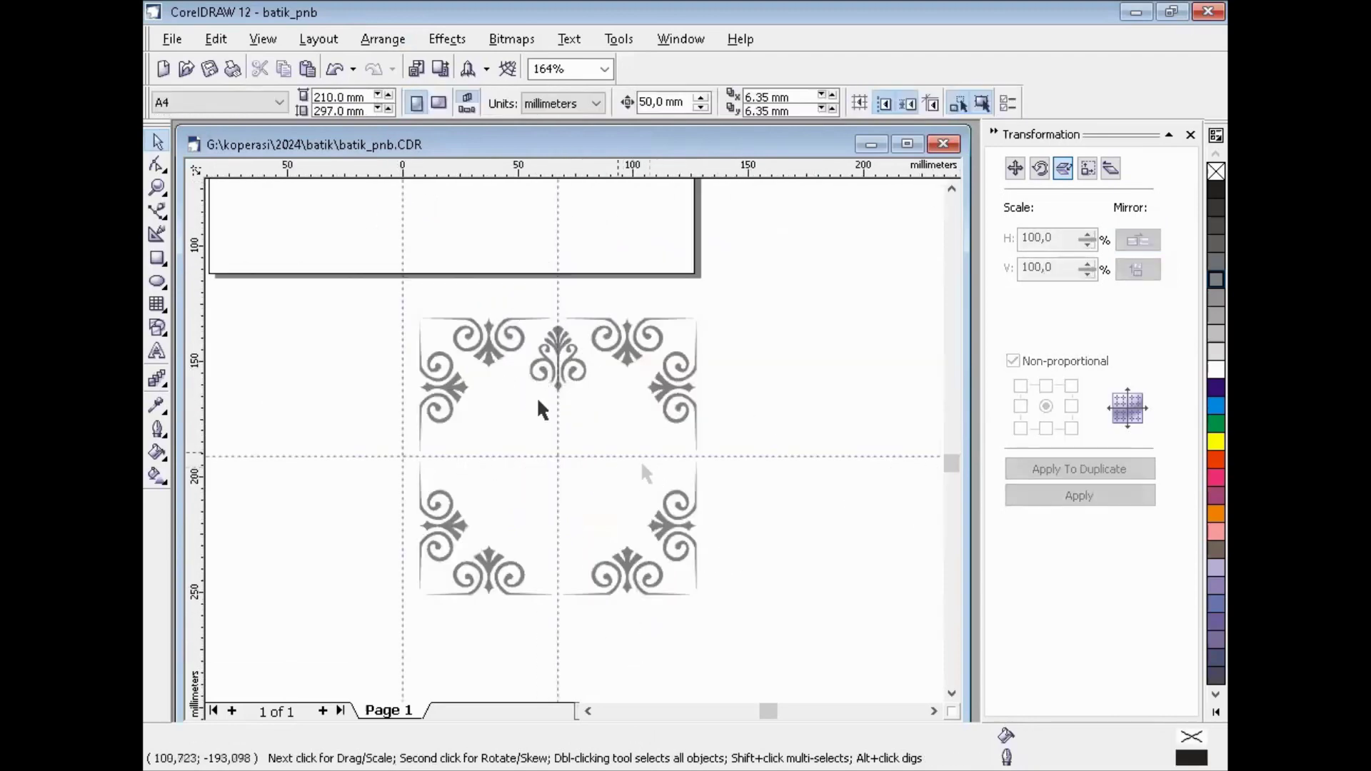
- Set the ruler origin to the intersection of the two guidelines at the pattern's centre
key(F2)
drag(384, 295, 760, 658)
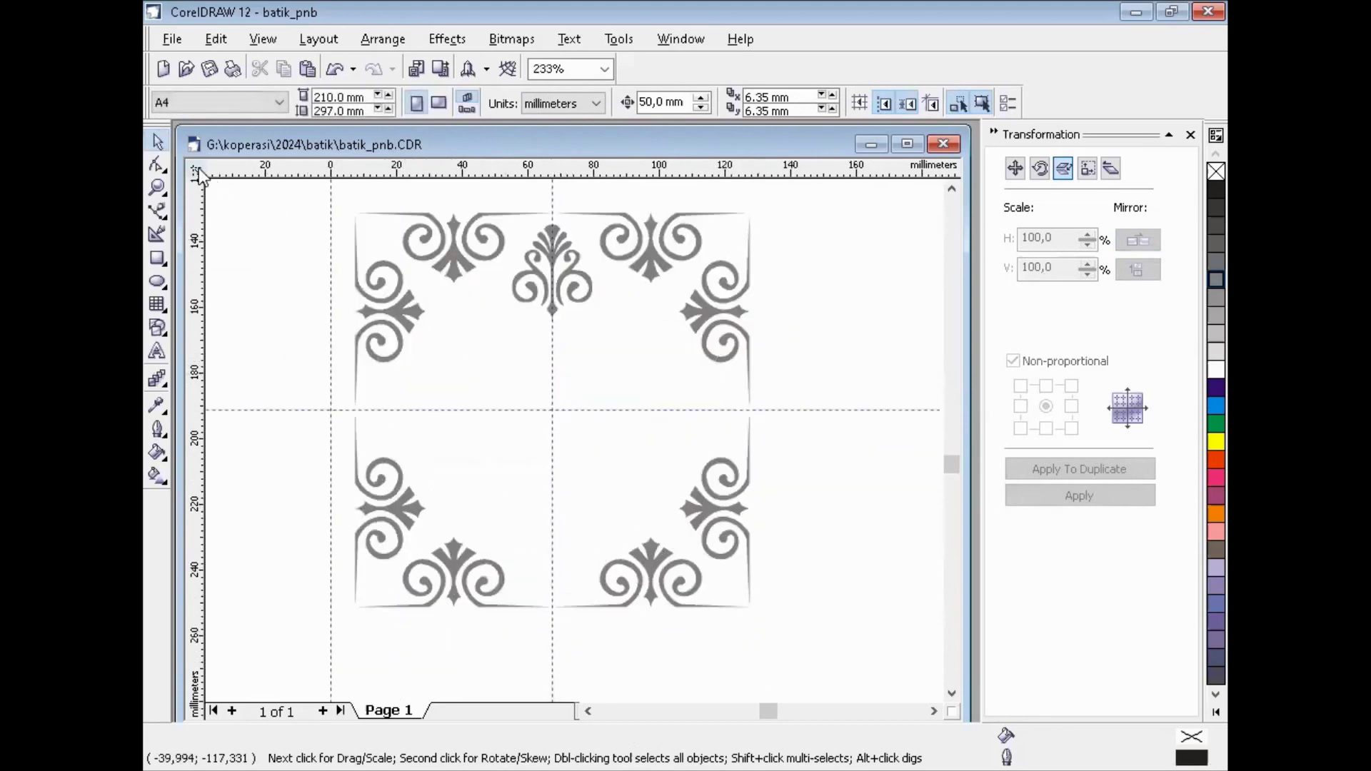
drag(196, 172, 552, 413)
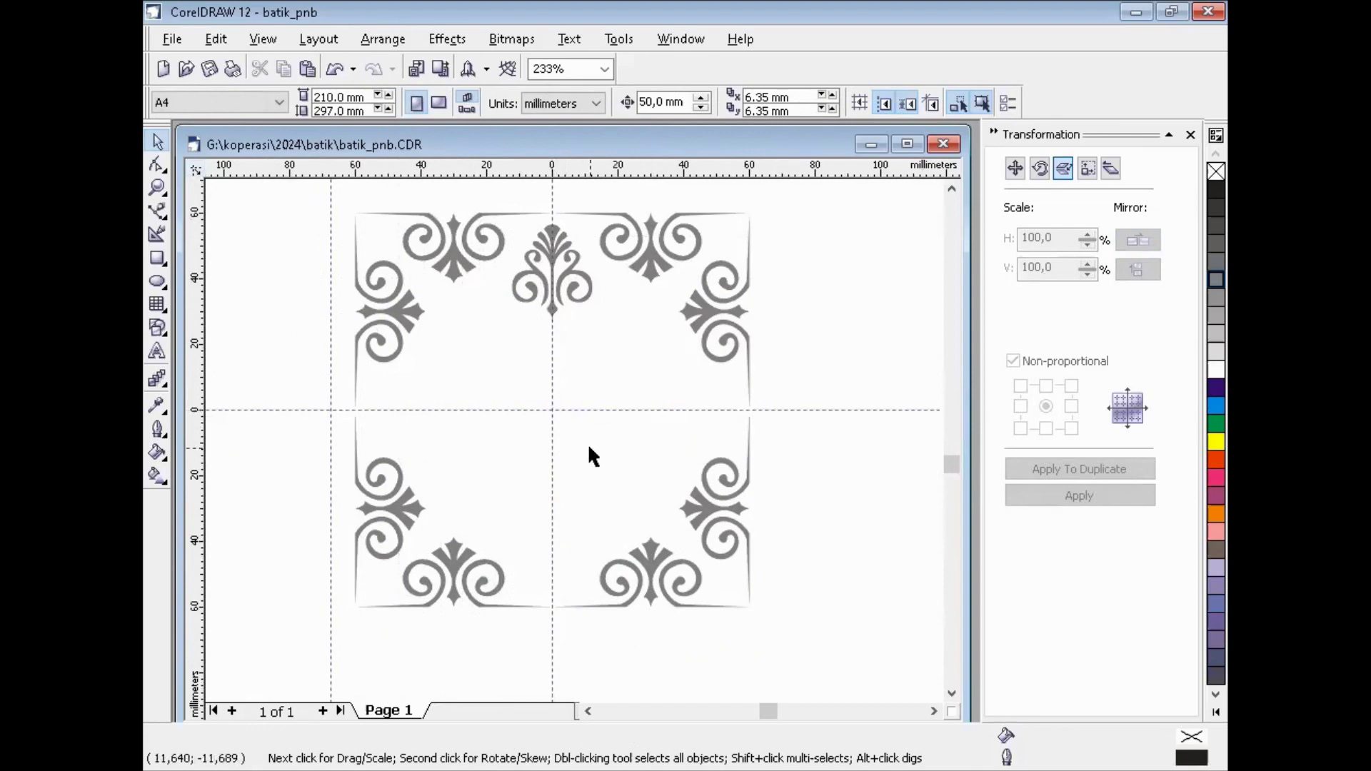
- Create three duplicates of the upper motif, each rotated by a further 90° about the centre at H 0, V 0 mm
click(569, 283)
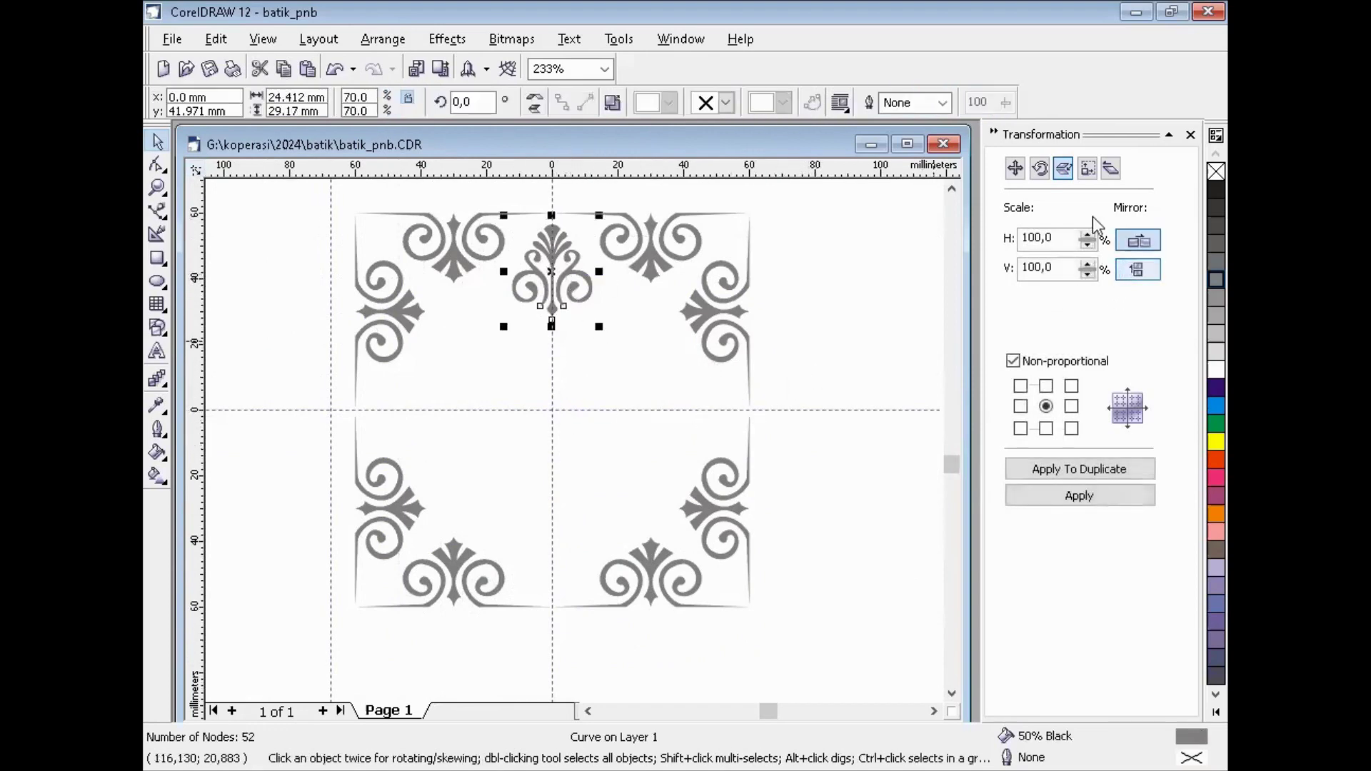
click(1040, 171)
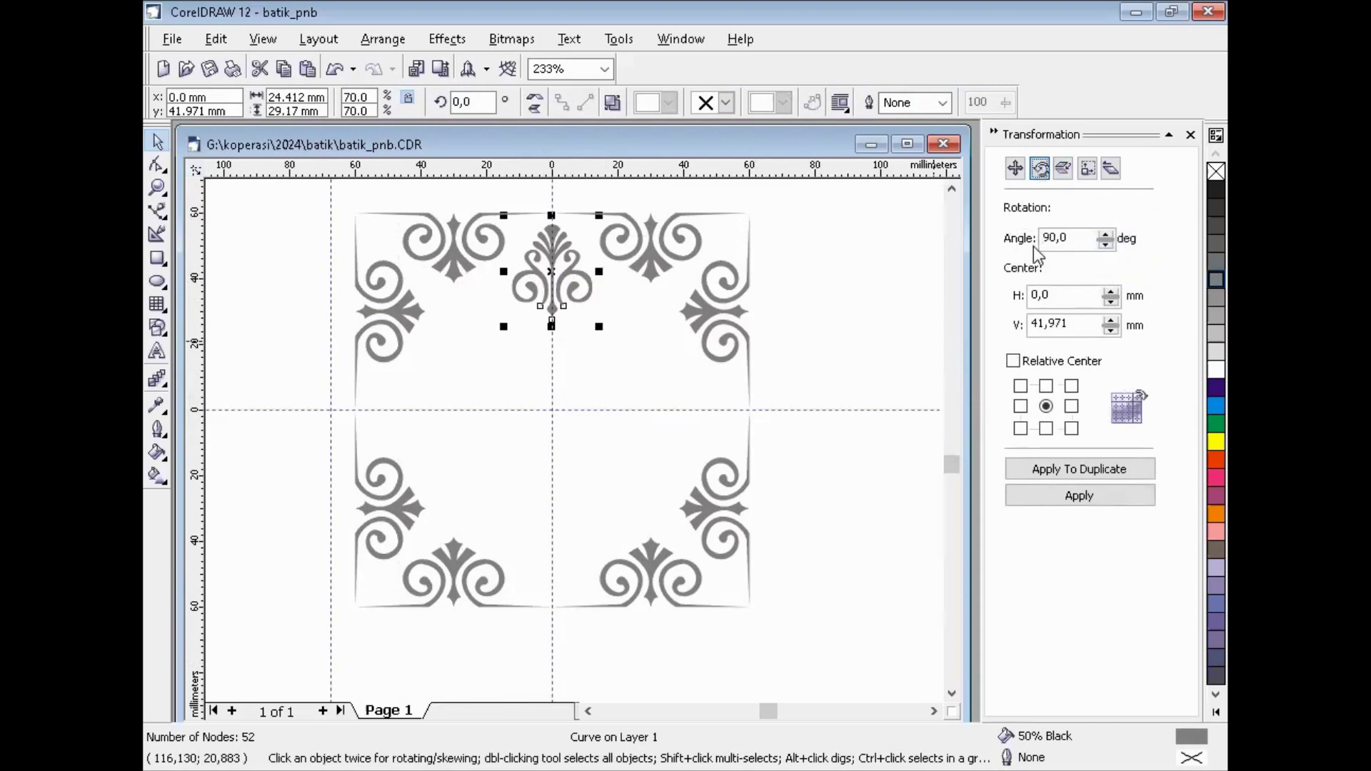
double_click(1069, 325)
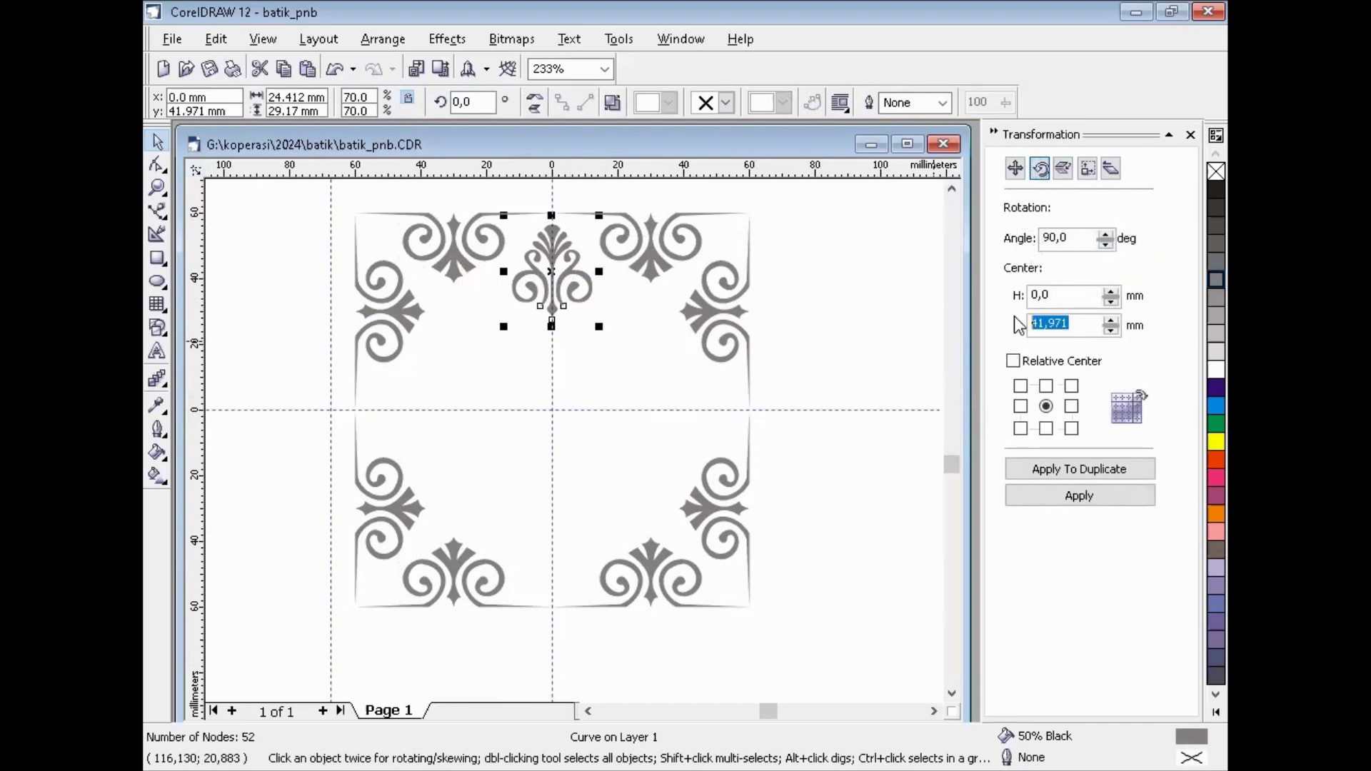
text(0)
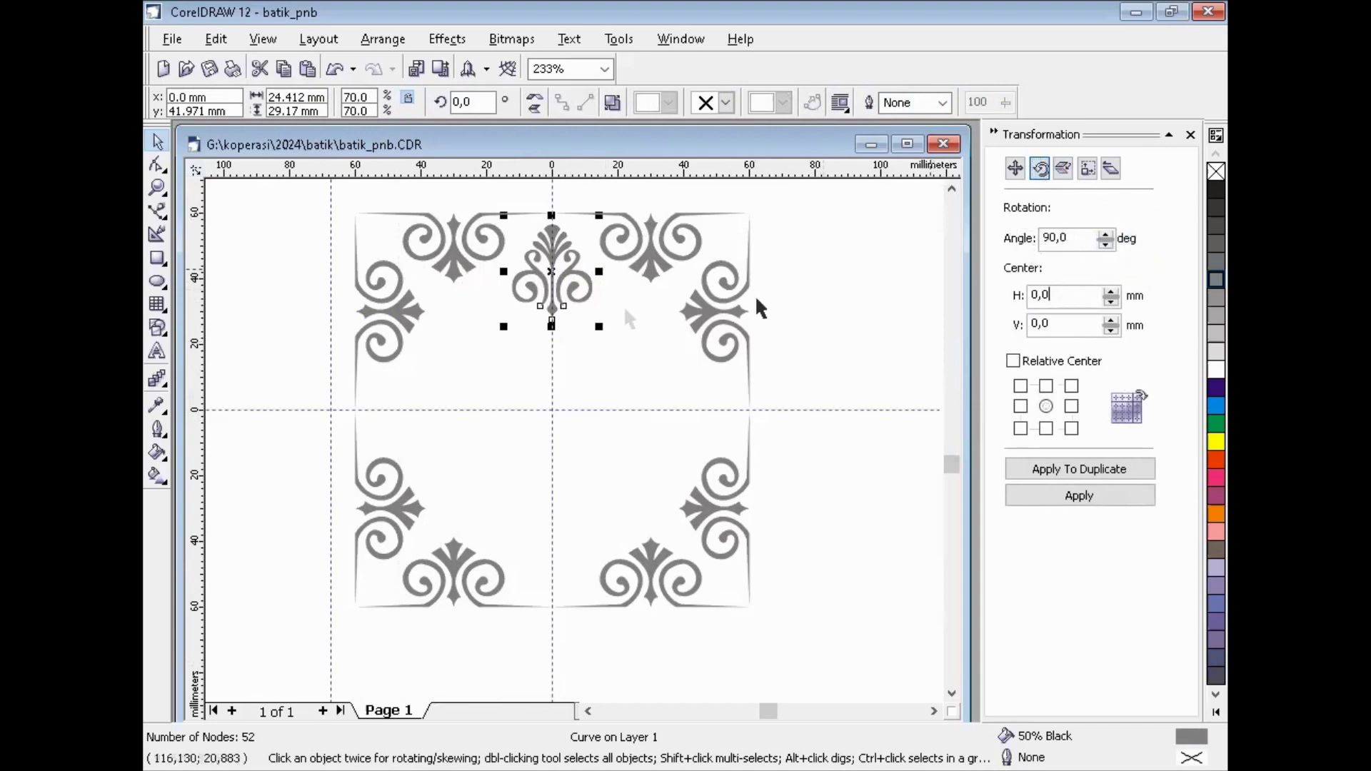
click(1064, 471)
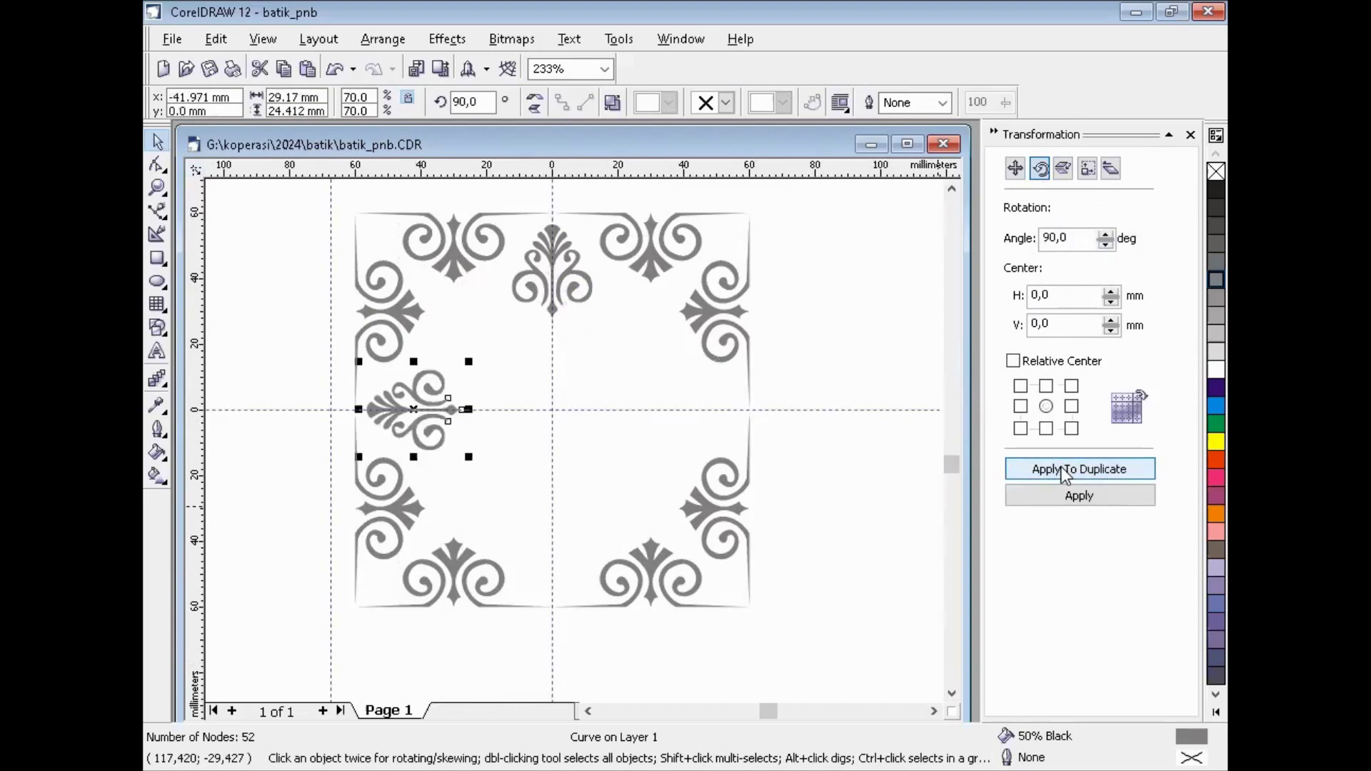
click(1065, 471)
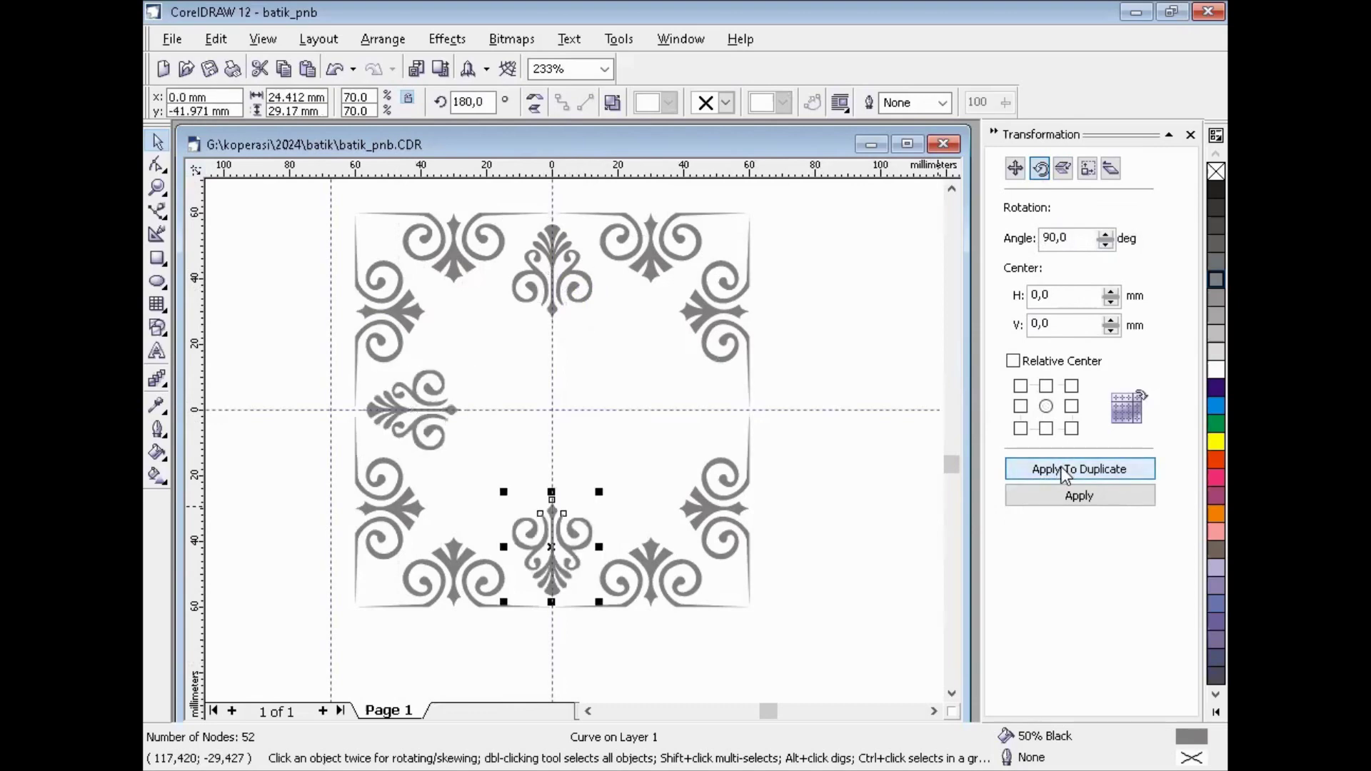
click(1065, 471)
- Deselect the last rotated motif and save the drawing under its existing name
click(620, 397)
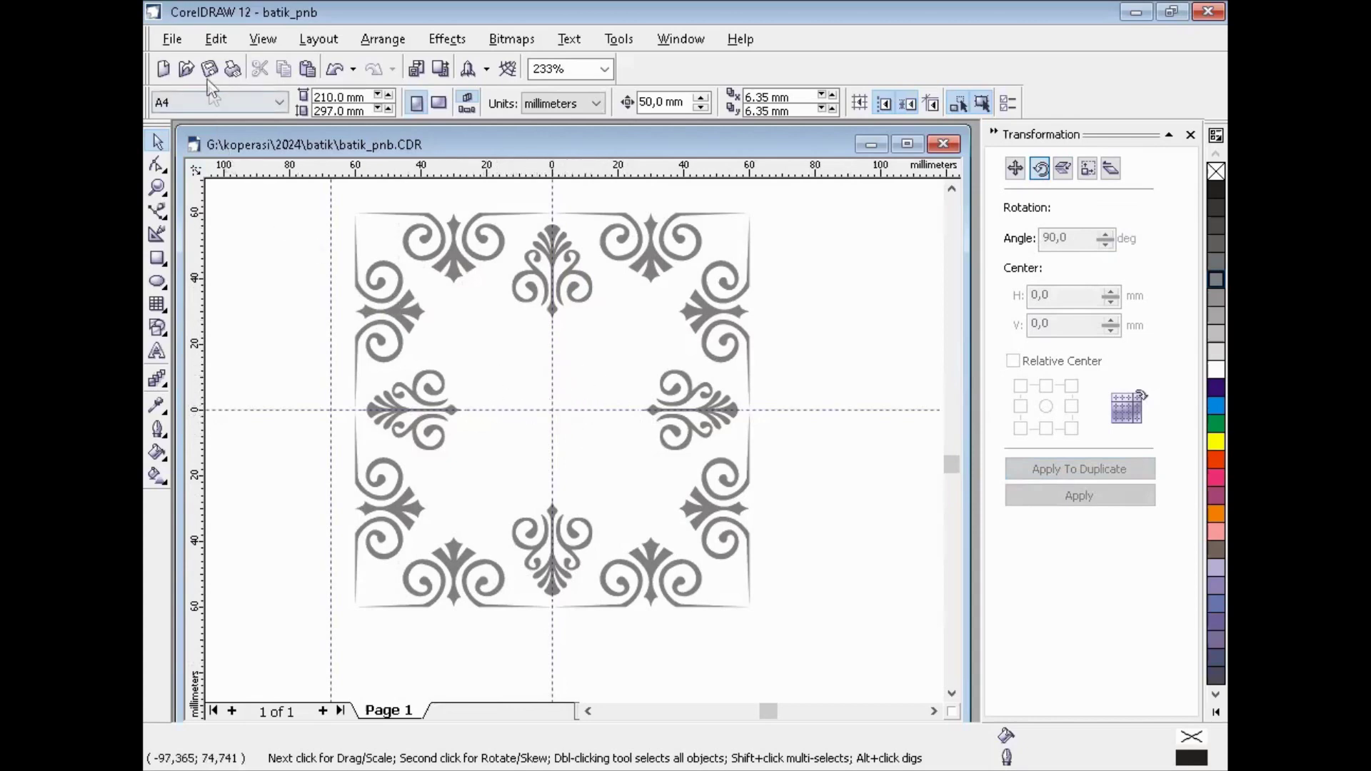
click(173, 40)
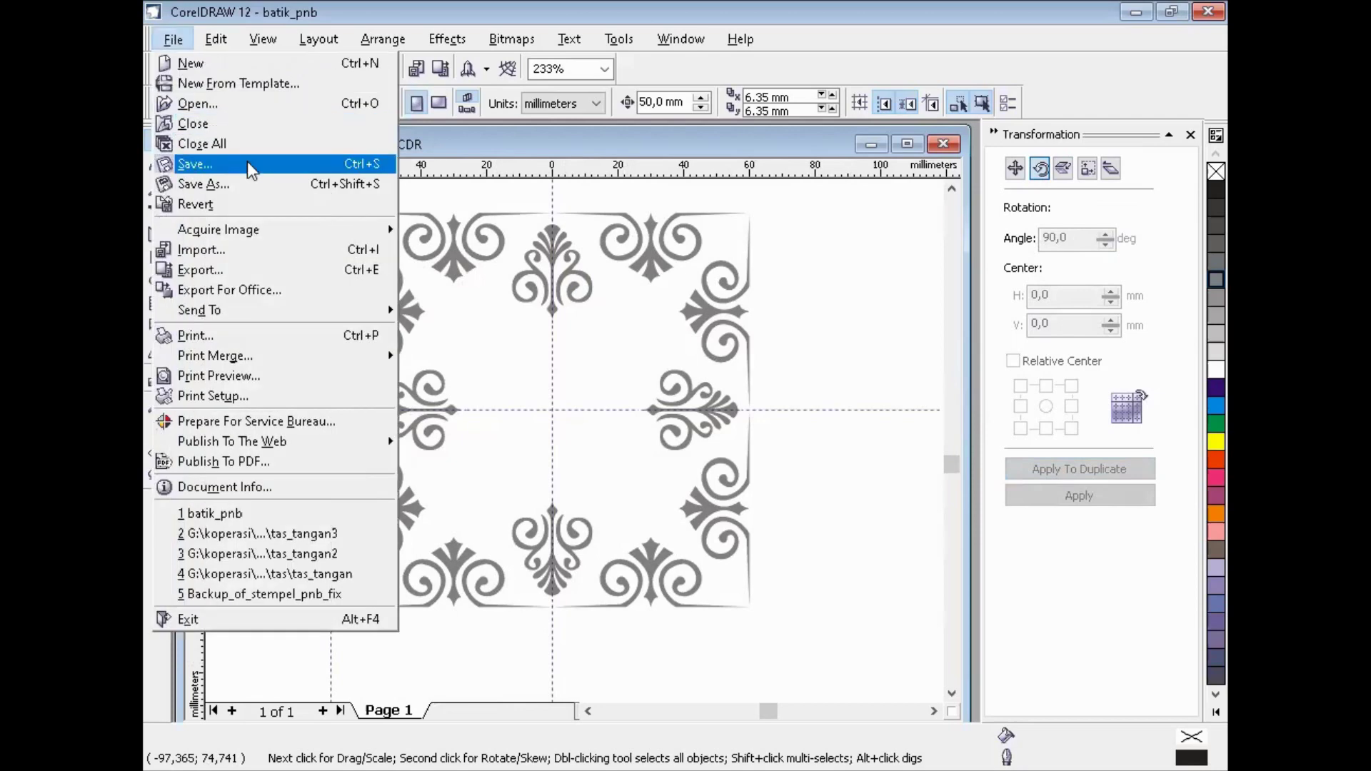
click(250, 170)
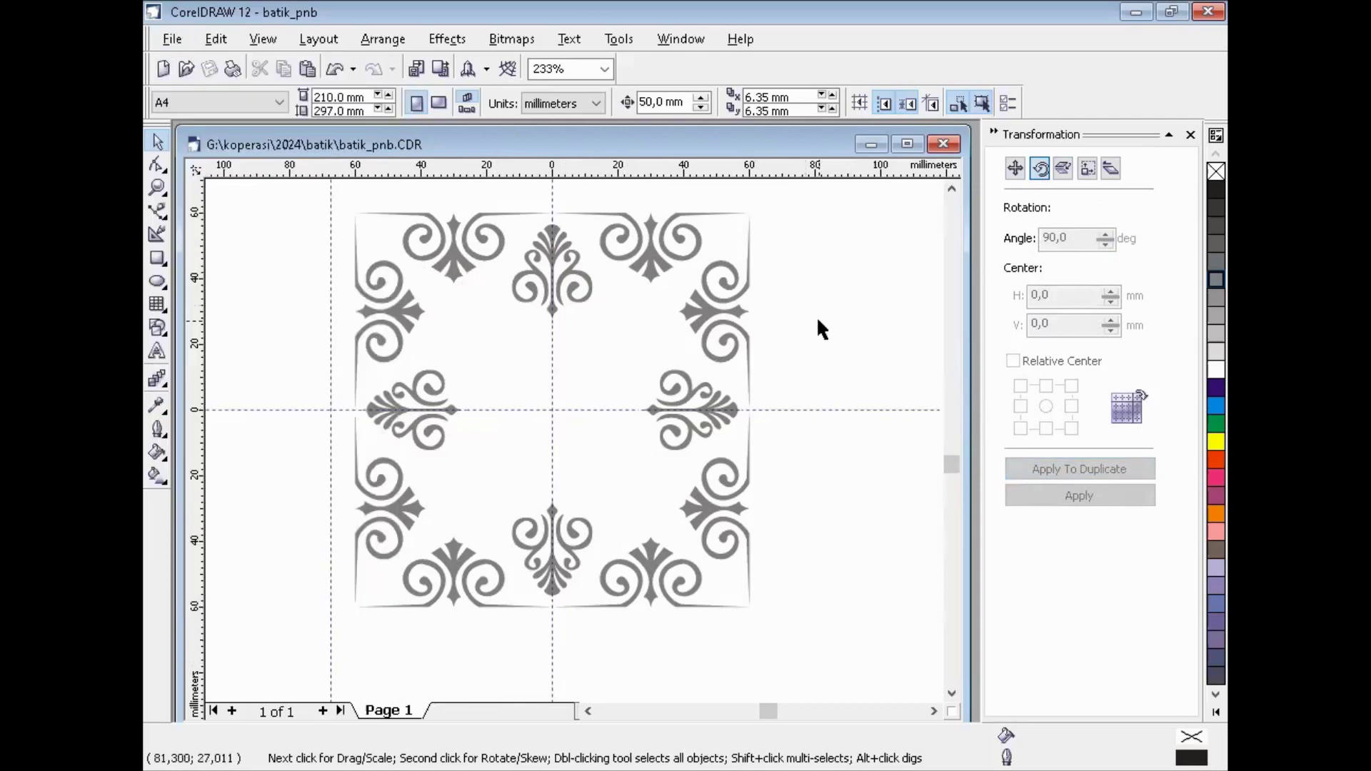